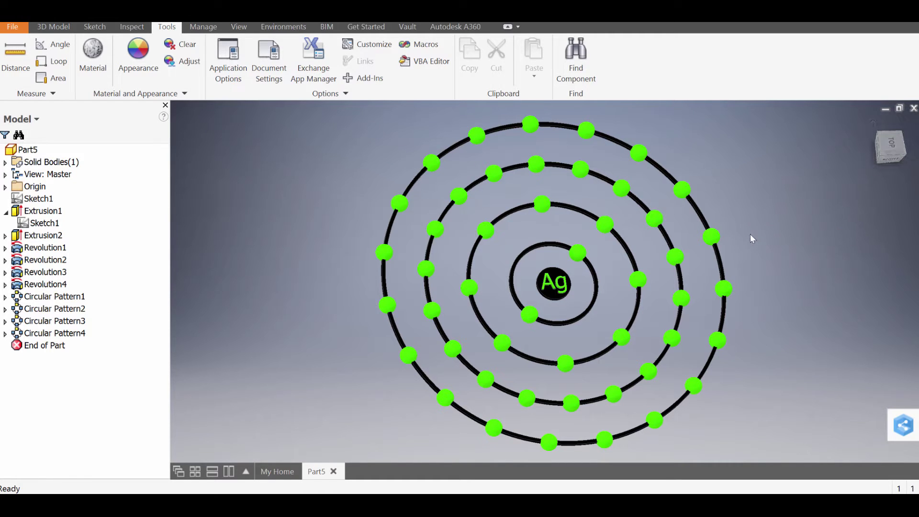
{"action": "key", "text": "F4"}
{"action": "left_click_drag", "start_coordinate": [785, 306], "coordinate": [431, 297]}
{"action": "middle_click_drag", "start_coordinate": [431, 297], "coordinate": [734, 269], "text": "shift"}
{"action": "middle_click_drag", "start_coordinate": [604, 277], "coordinate": [610, 287]}
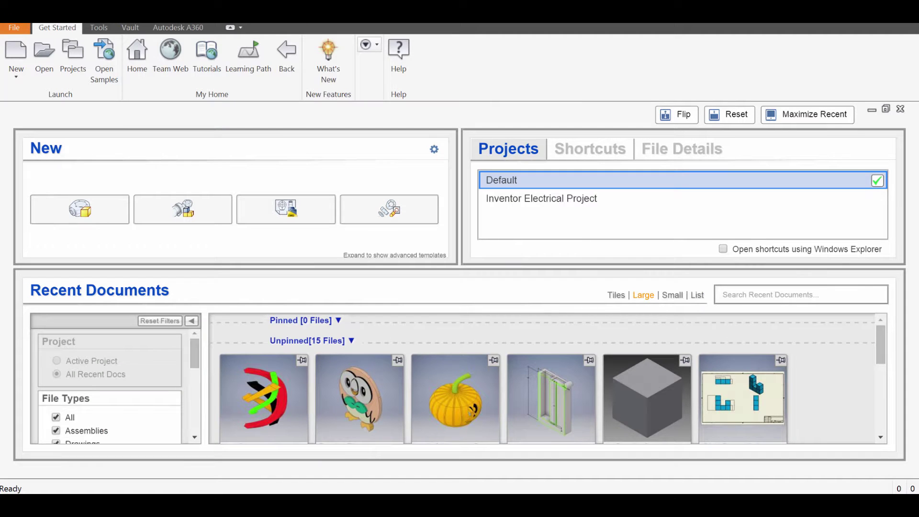
Step: Create a new part and start a 2D sketch on the horizontal origin plane
{"action": "left_click", "coordinate": [16, 50]}
{"action": "double_click", "coordinate": [423, 110]}
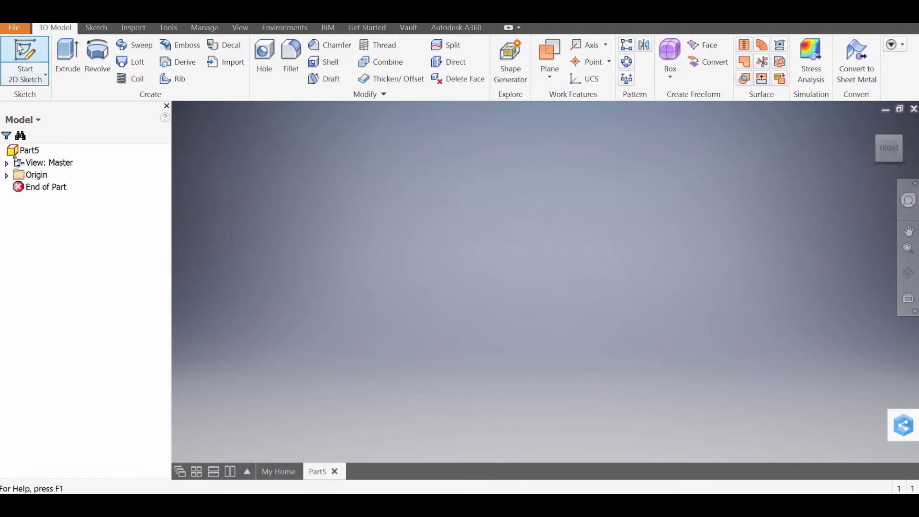
{"action": "left_click", "coordinate": [19, 47]}
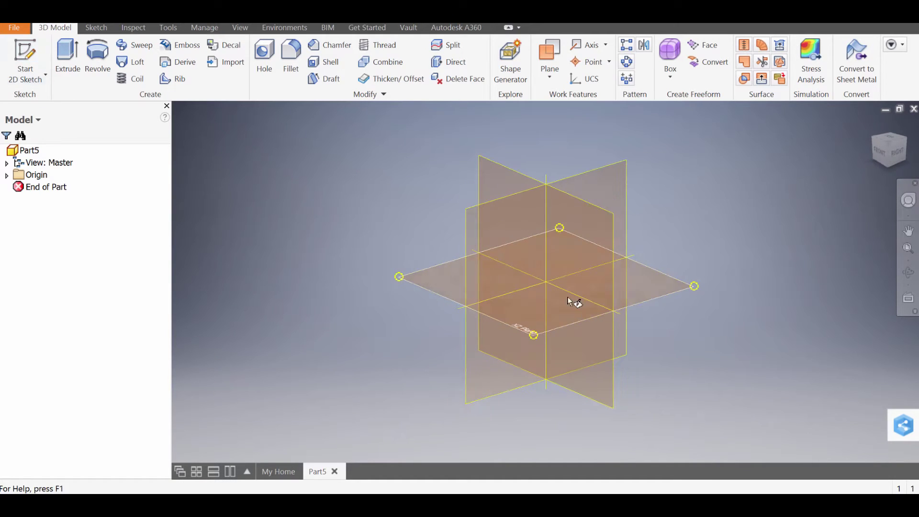
{"action": "left_click", "coordinate": [564, 325]}
{"action": "scroll", "coordinate": [556, 323], "scroll_direction": "down", "scroll_amount": 2}
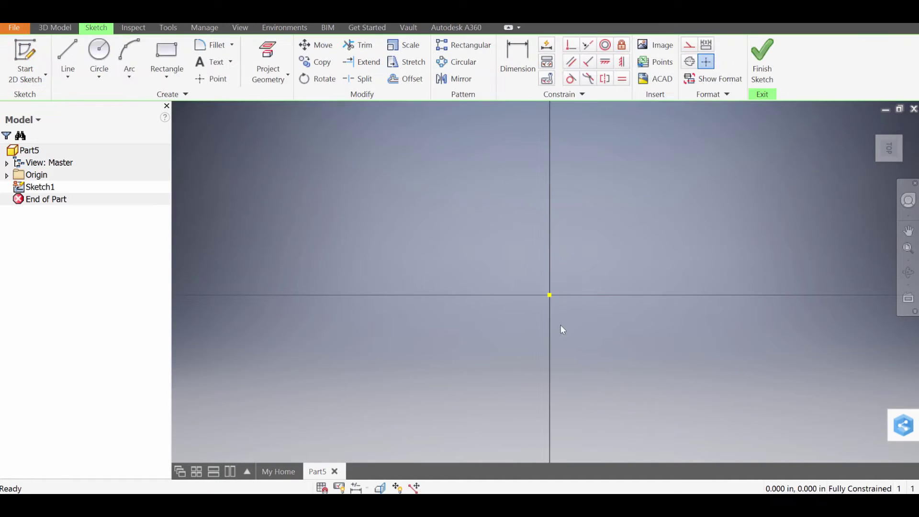
Step: Sketch two concentric circles centred on the origin with diameters of 1 in and 2.5 in
{"action": "middle_click_drag", "start_coordinate": [534, 310], "coordinate": [456, 256]}
{"action": "left_click", "coordinate": [99, 52]}
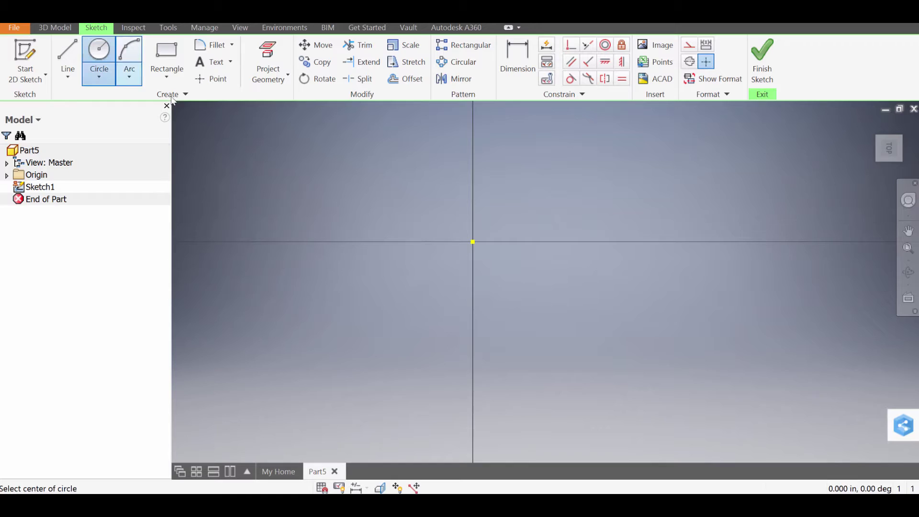
{"action": "left_click", "coordinate": [473, 242]}
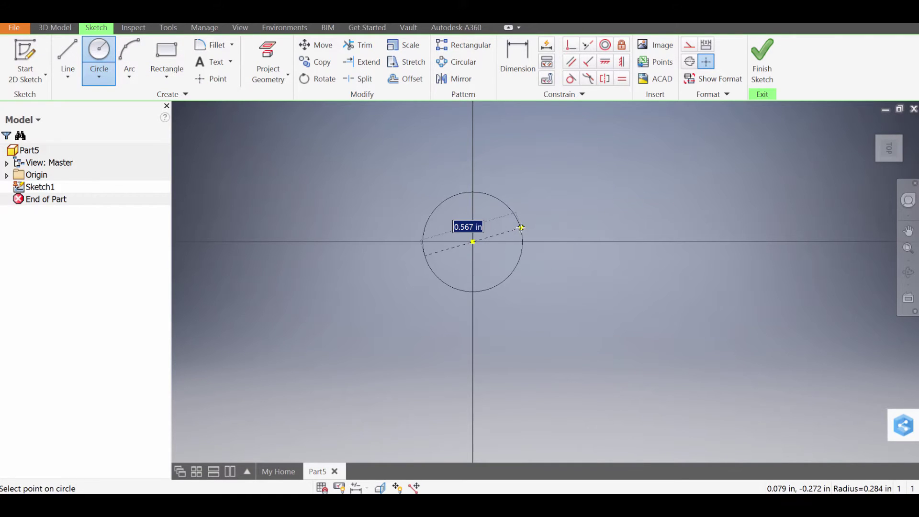
{"action": "type", "text": "1"}
{"action": "key", "text": "Return"}
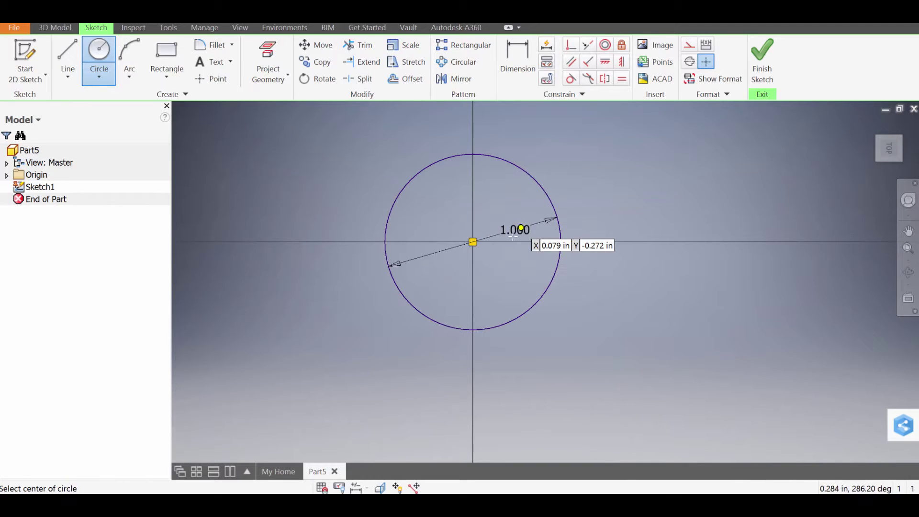
{"action": "left_click", "coordinate": [473, 242]}
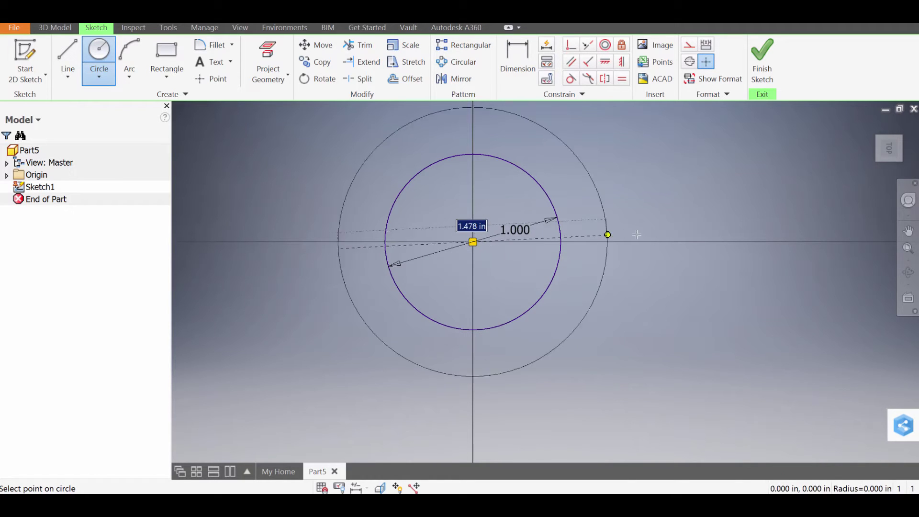
{"action": "type", "text": "2.5"}
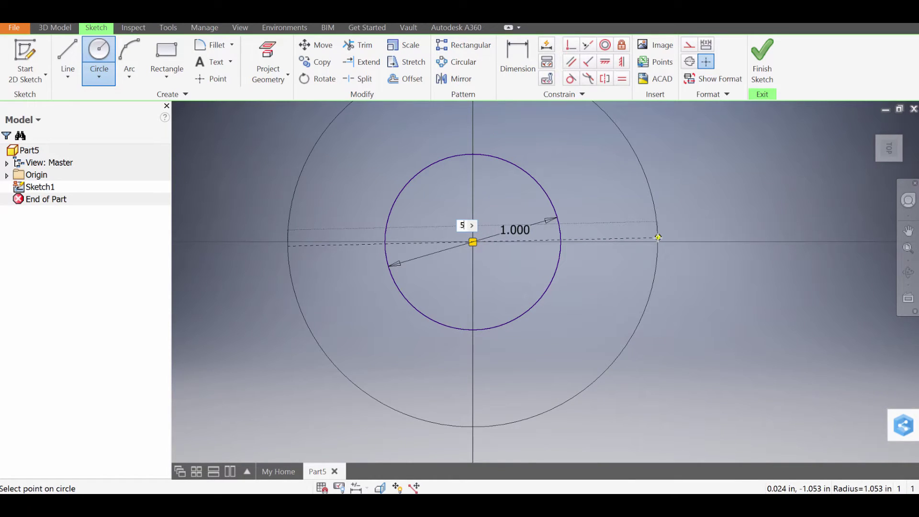
{"action": "key", "text": "Return"}
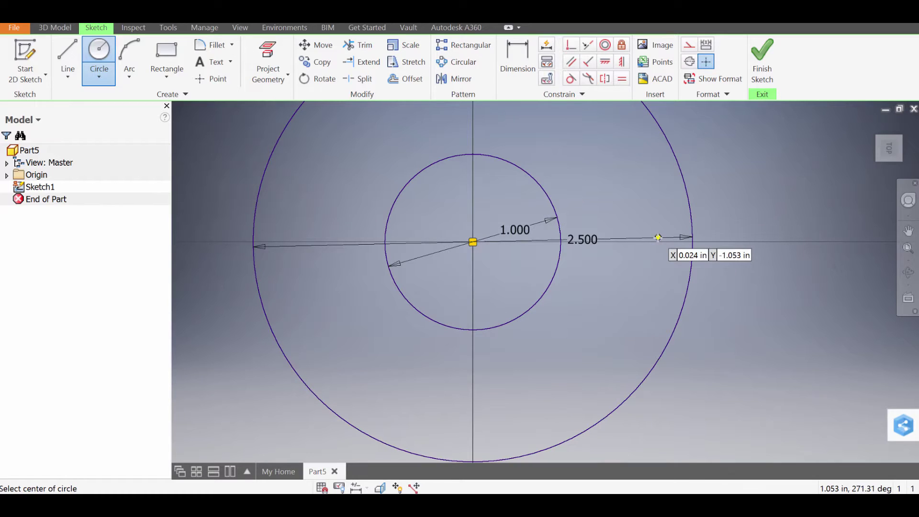
Step: Add two larger circles centred on the origin with diameters of 5 in and 7.5 in
{"action": "left_click", "coordinate": [473, 242]}
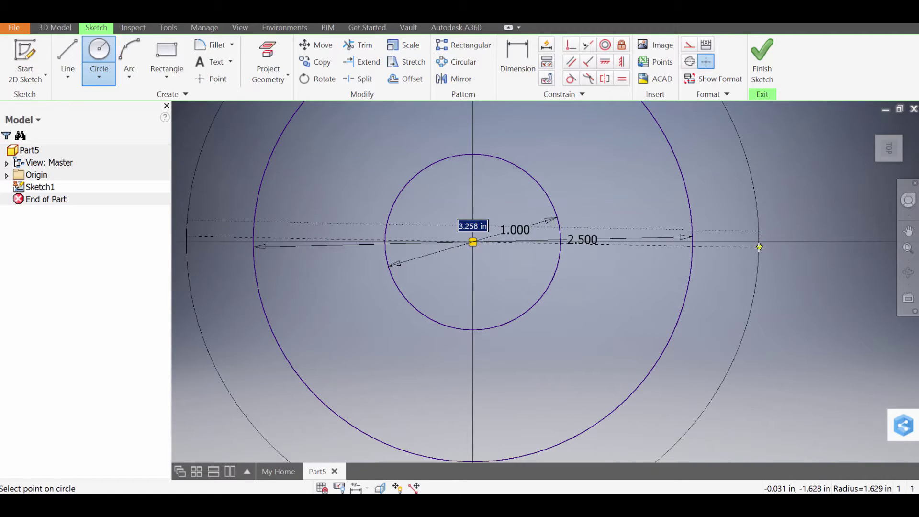
{"action": "type", "text": "5"}
{"action": "key", "text": "Return"}
{"action": "scroll", "coordinate": [754, 254], "scroll_direction": "down", "scroll_amount": 5}
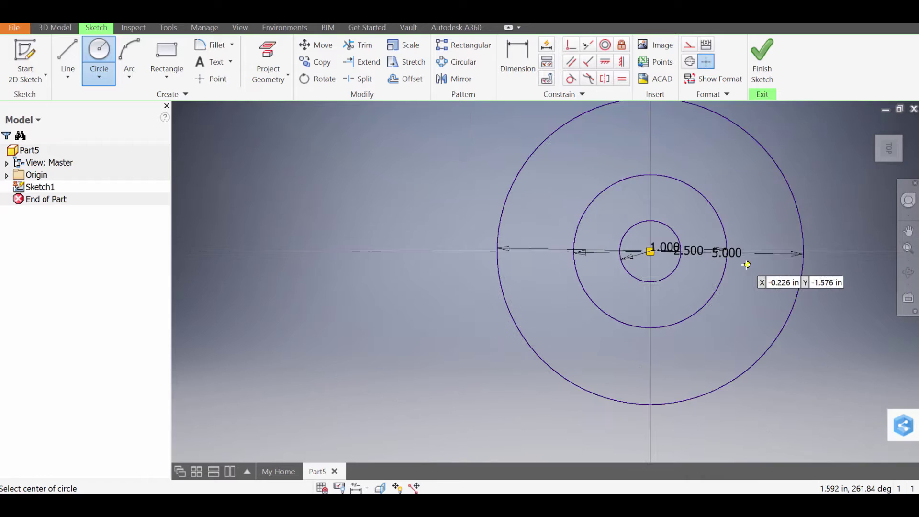
{"action": "middle_click_drag", "start_coordinate": [747, 264], "coordinate": [651, 255]}
{"action": "left_click", "coordinate": [554, 240]}
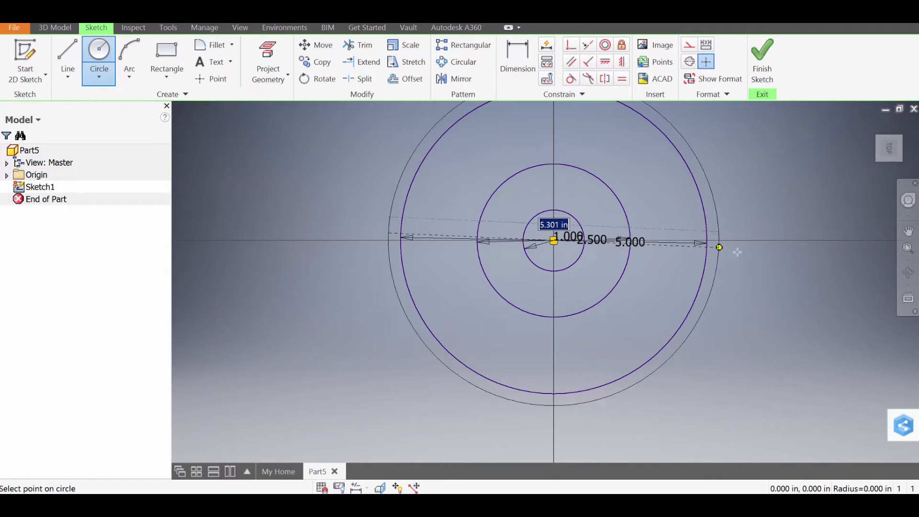
{"action": "type", "text": "7"}
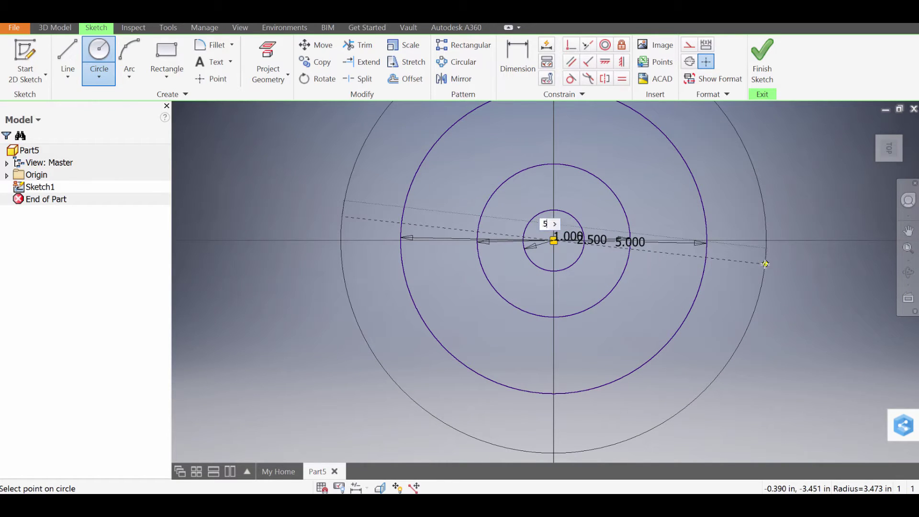
{"action": "type", "text": ".5"}
{"action": "key", "text": "Return"}
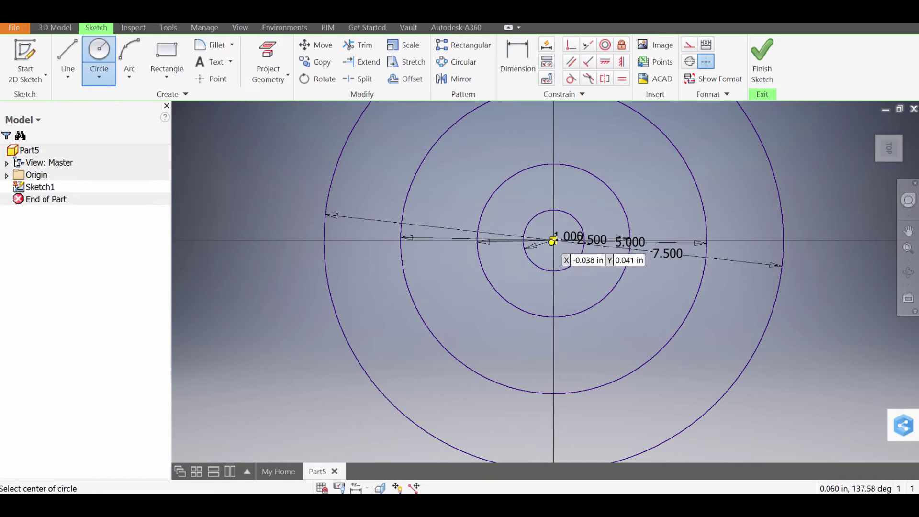
Step: Sketch the outermost circle centred on the origin with a diameter of 10 in
{"action": "left_click", "coordinate": [554, 240]}
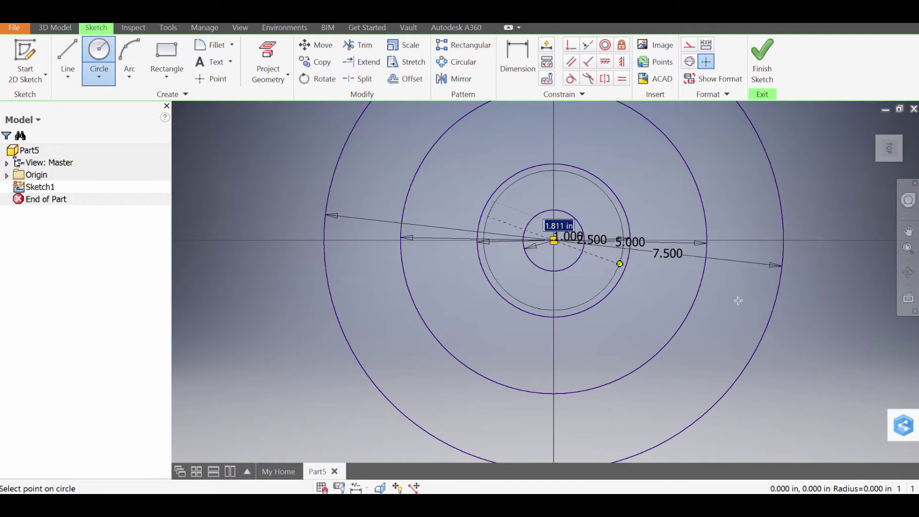
{"action": "type", "text": "1"}
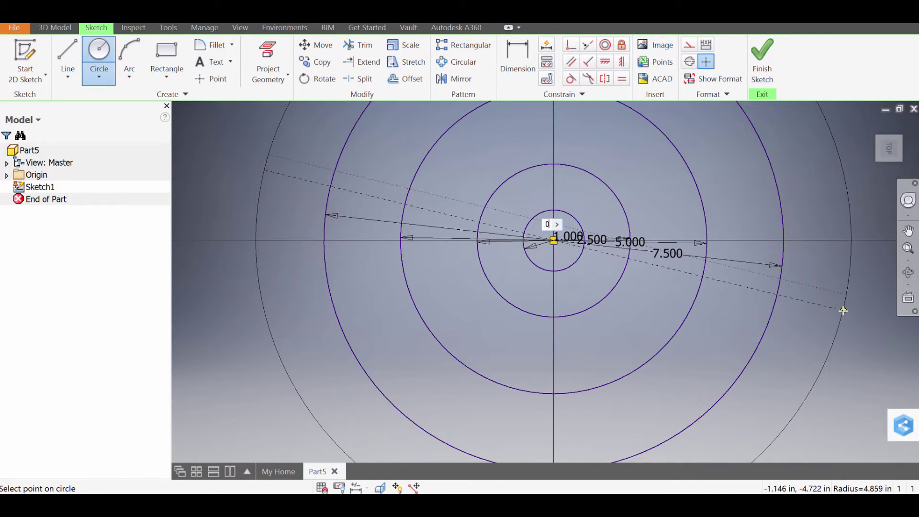
{"action": "type", "text": "0"}
{"action": "key", "text": "Return"}
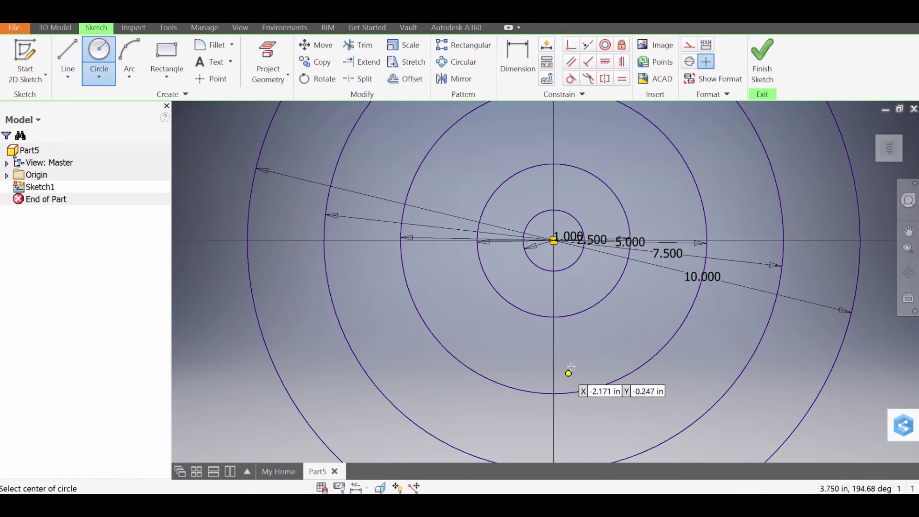
Step: Place a sketch text reading "Ag" inside the 1 in circle
{"action": "middle_click_drag", "start_coordinate": [546, 278], "coordinate": [485, 296]}
{"action": "scroll", "coordinate": [492, 261], "scroll_direction": "down", "scroll_amount": 5}
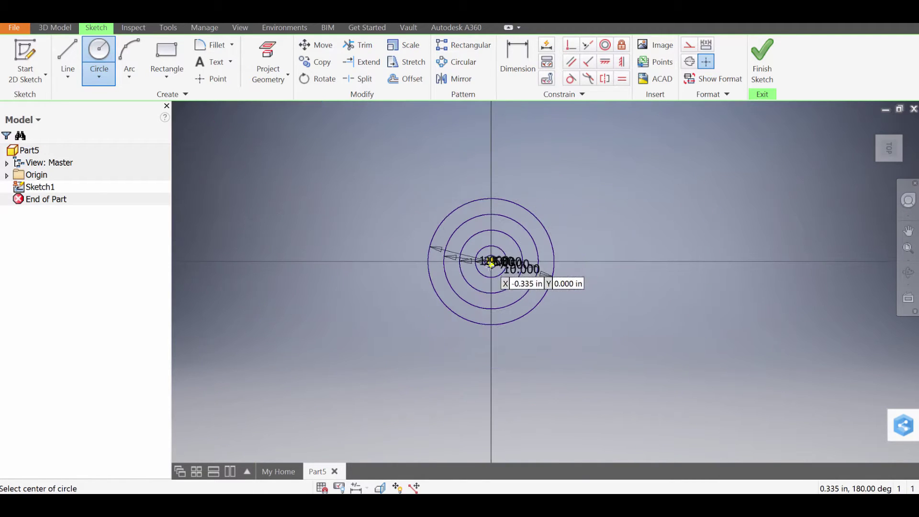
{"action": "scroll", "coordinate": [497, 239], "scroll_direction": "up", "scroll_amount": 10}
{"action": "scroll", "coordinate": [505, 225], "scroll_direction": "up", "scroll_amount": 5}
{"action": "middle_click_drag", "start_coordinate": [508, 229], "coordinate": [506, 260]}
{"action": "left_click", "coordinate": [211, 62]}
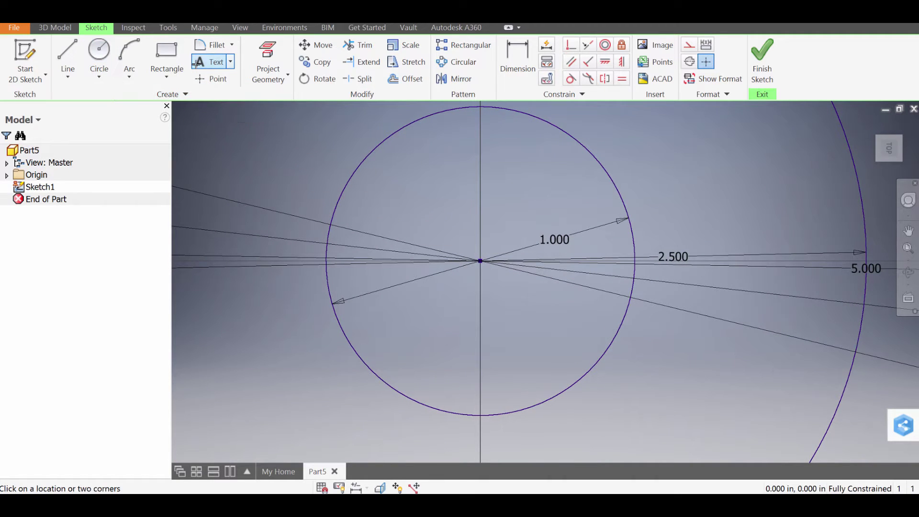
{"action": "left_click", "coordinate": [415, 267]}
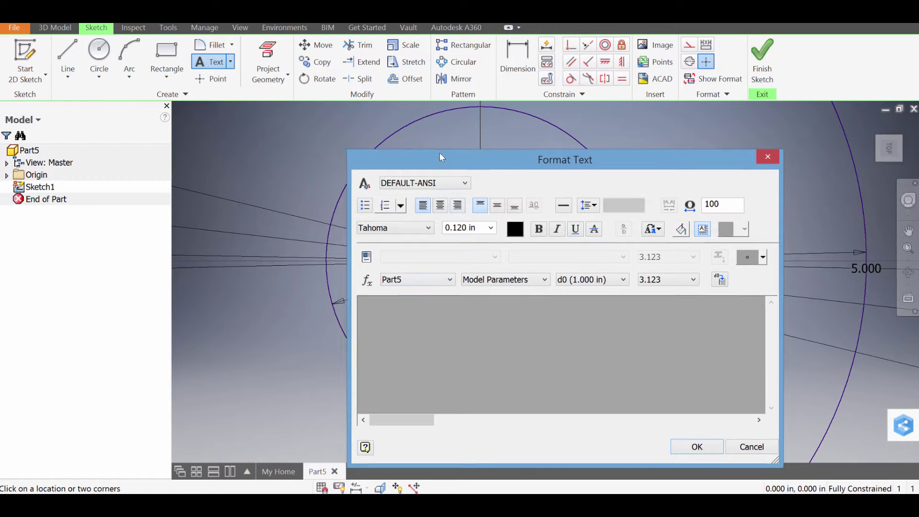
{"action": "left_click_drag", "start_coordinate": [441, 157], "coordinate": [477, 112]}
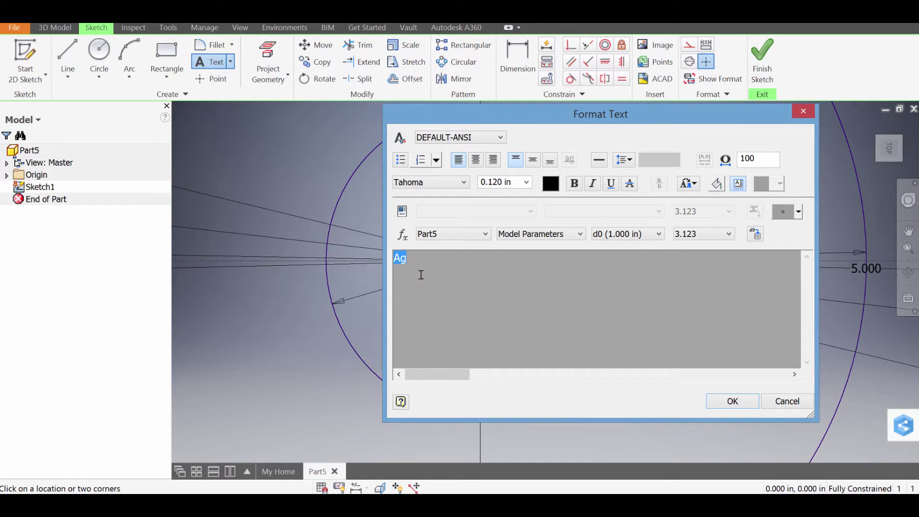
Step: Set the height of the "Ag" text to 0.5 in and finish the text entry
{"action": "double_click", "coordinate": [400, 260]}
{"action": "left_click_drag", "start_coordinate": [517, 183], "coordinate": [478, 184]}
{"action": "type", "text": "."}
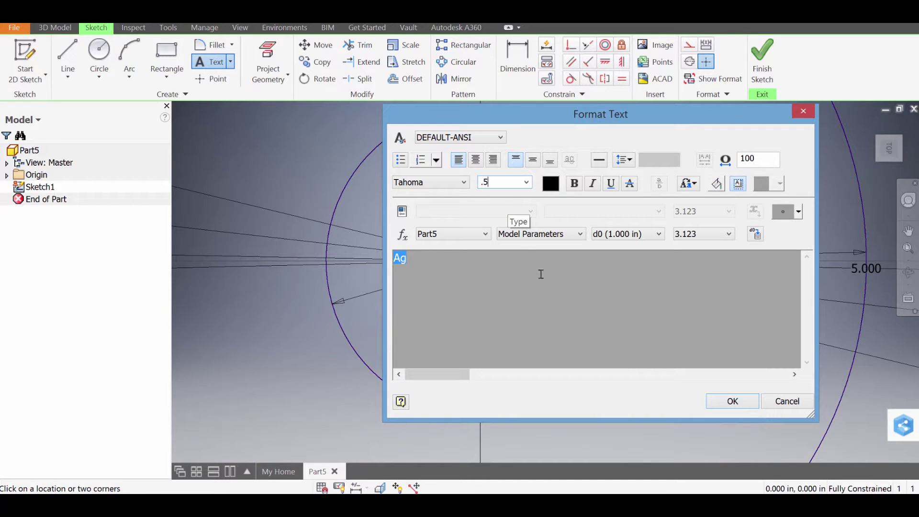
{"action": "type", "text": "5"}
{"action": "key", "text": "Return"}
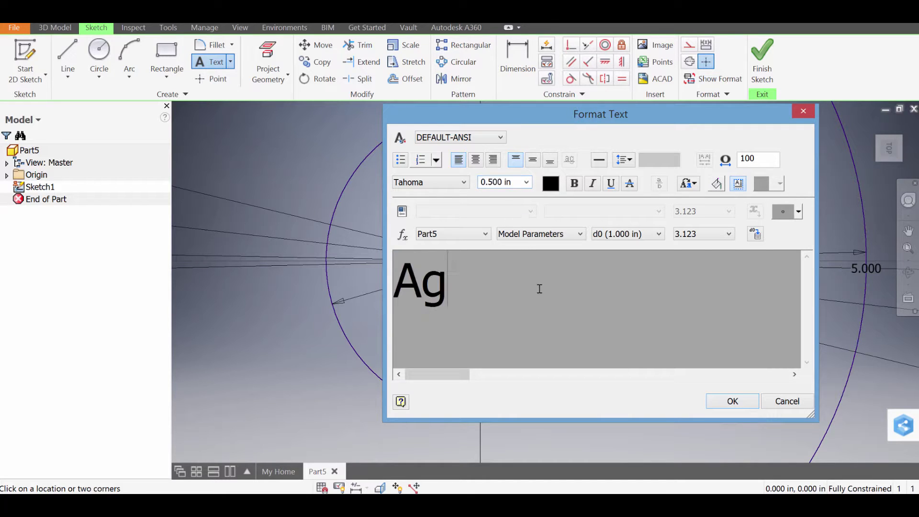
{"action": "left_click", "coordinate": [728, 407]}
{"action": "middle_click_drag", "start_coordinate": [593, 345], "coordinate": [585, 376]}
{"action": "scroll", "coordinate": [539, 297], "scroll_direction": "up", "scroll_amount": 1}
{"action": "key", "text": "Escape"}
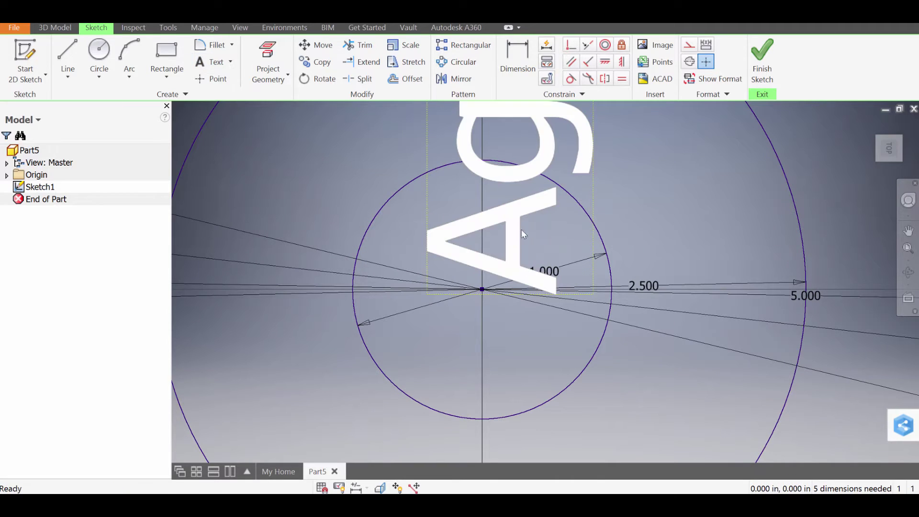
Step: Centre the "Ag" text inside the 1 in circle and rotate it 270° about the origin without copying
{"action": "left_click_drag", "start_coordinate": [513, 218], "coordinate": [493, 316]}
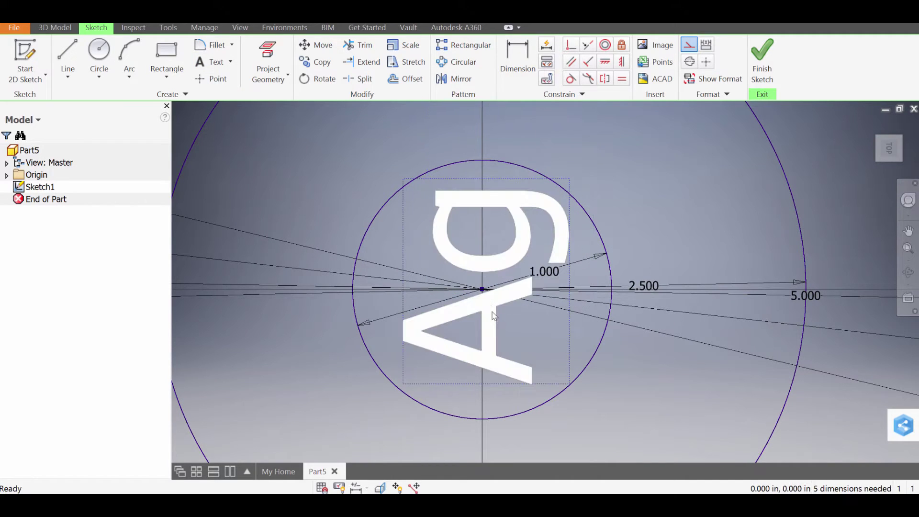
{"action": "left_click", "coordinate": [320, 82]}
{"action": "left_click", "coordinate": [197, 176]}
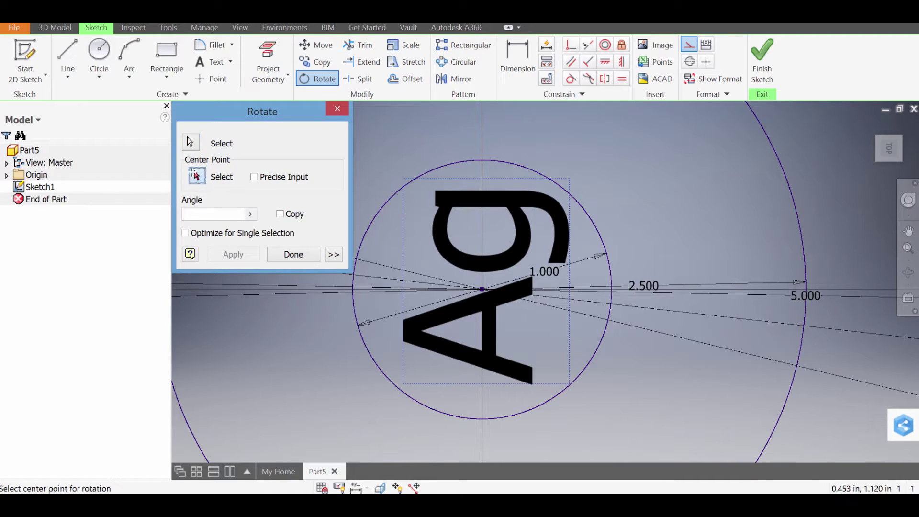
{"action": "left_click", "coordinate": [483, 289]}
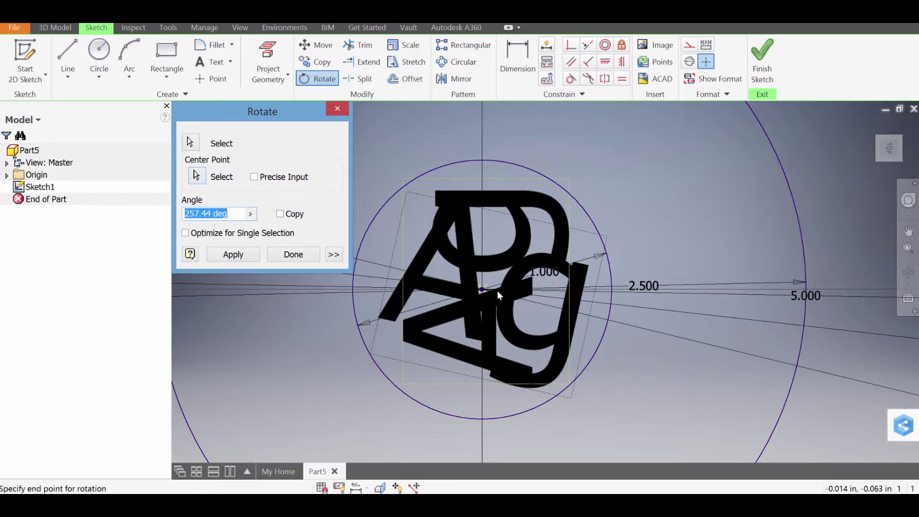
{"action": "left_click", "coordinate": [497, 291]}
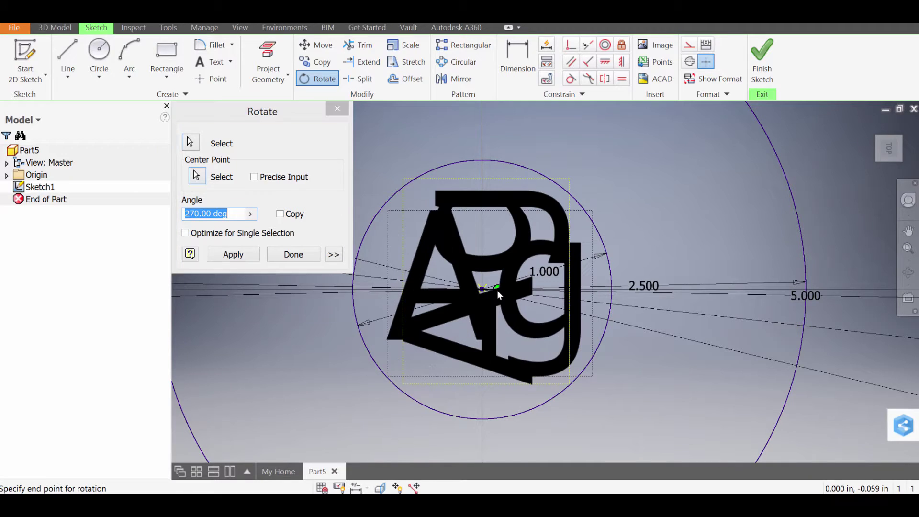
{"action": "left_click", "coordinate": [292, 255]}
{"action": "left_click_drag", "start_coordinate": [518, 326], "coordinate": [513, 335]}
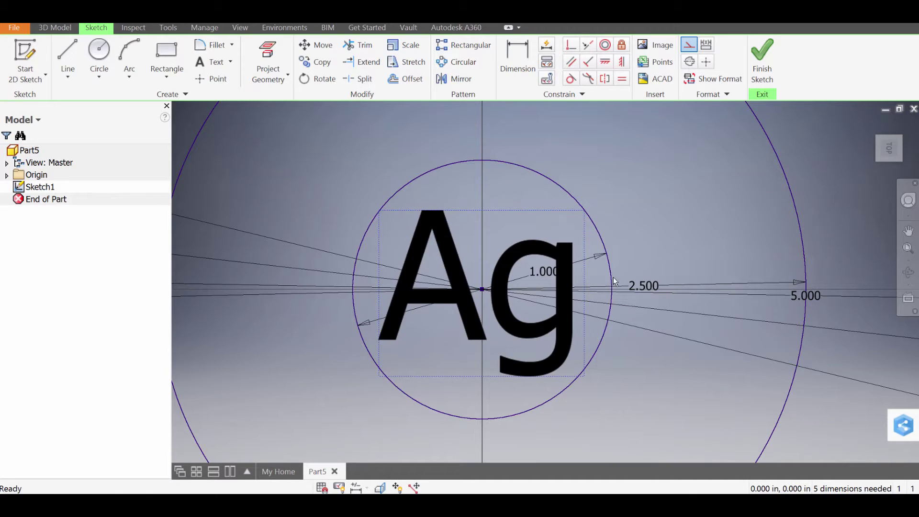
Step: Sketch a circle with a diameter of 0.5 in centred on the 2.5 in circle, up and to the right of the "Ag" text
{"action": "scroll", "coordinate": [613, 219], "scroll_direction": "down", "scroll_amount": 3}
{"action": "mouse_move", "coordinate": [614, 219]}
{"action": "middle_mouse_down"}
{"action": "mouse_move", "coordinate": [608, 236]}
{"action": "mouse_move", "coordinate": [516, 303]}
{"action": "middle_mouse_up"}
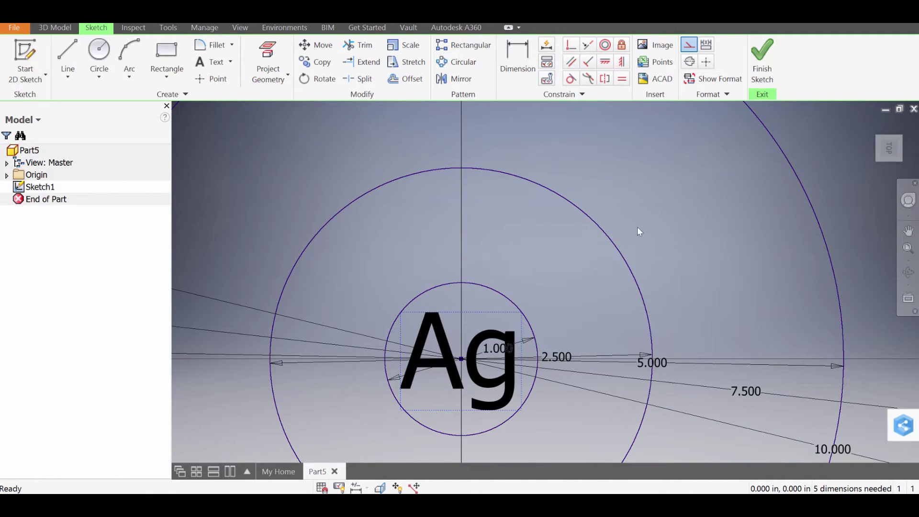
{"action": "scroll", "coordinate": [443, 232], "scroll_direction": "down", "scroll_amount": 2}
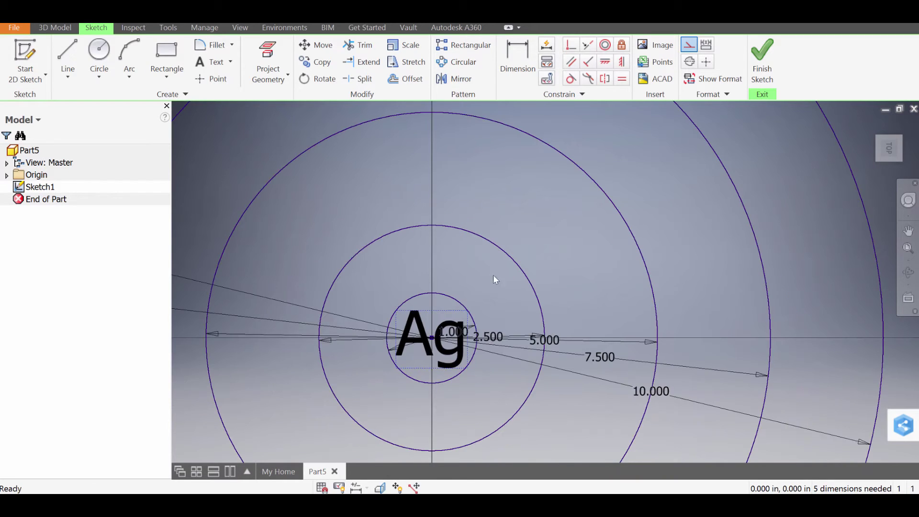
{"action": "scroll", "coordinate": [496, 264], "scroll_direction": "up", "scroll_amount": 3}
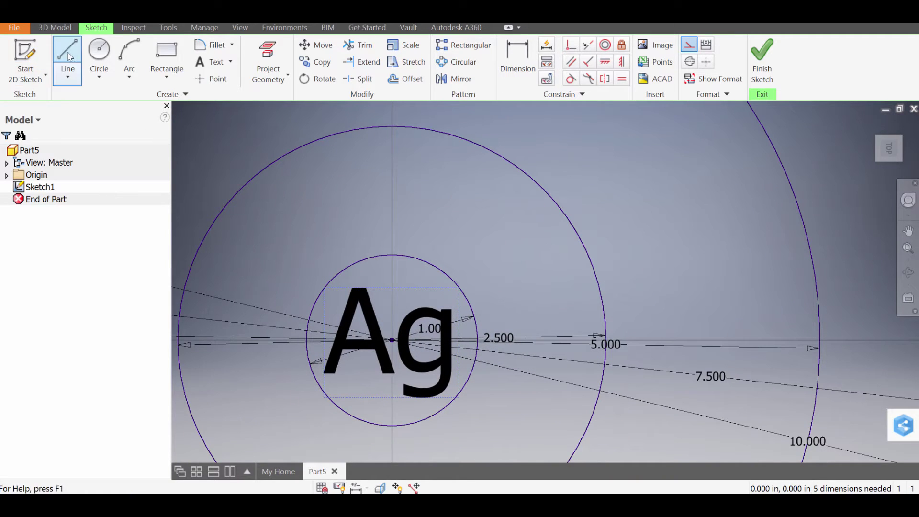
{"action": "left_click", "coordinate": [99, 51]}
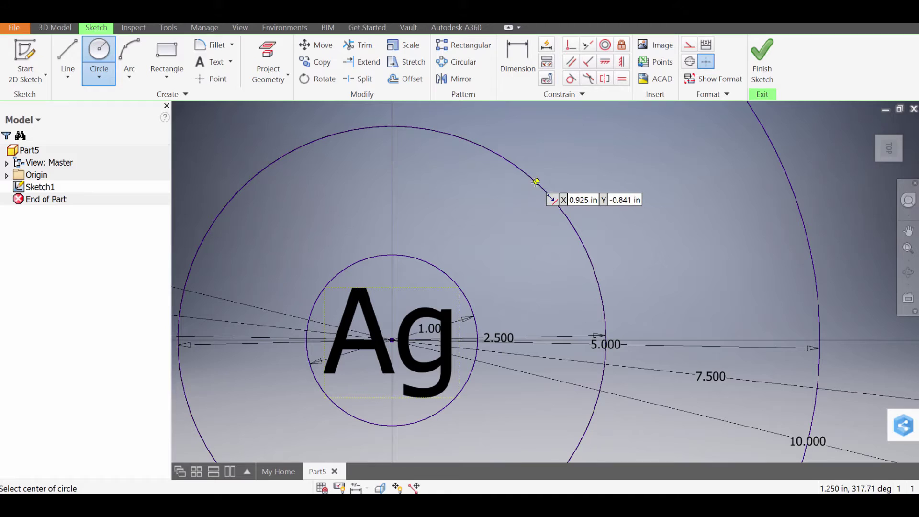
{"action": "left_click", "coordinate": [537, 181]}
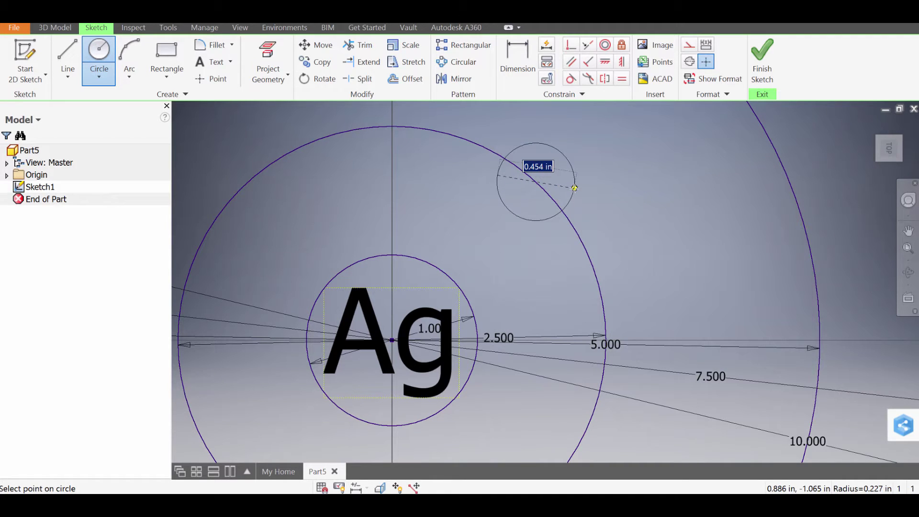
{"action": "type", "text": ".5"}
{"action": "key", "text": "Return"}
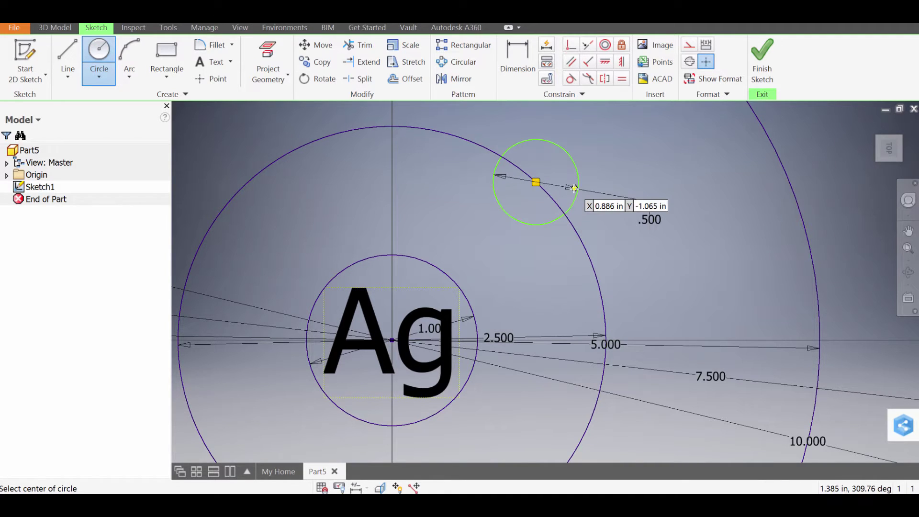
Step: Draw a vertical line across the full diameter of the 0.5 in circle
{"action": "key", "text": "l"}
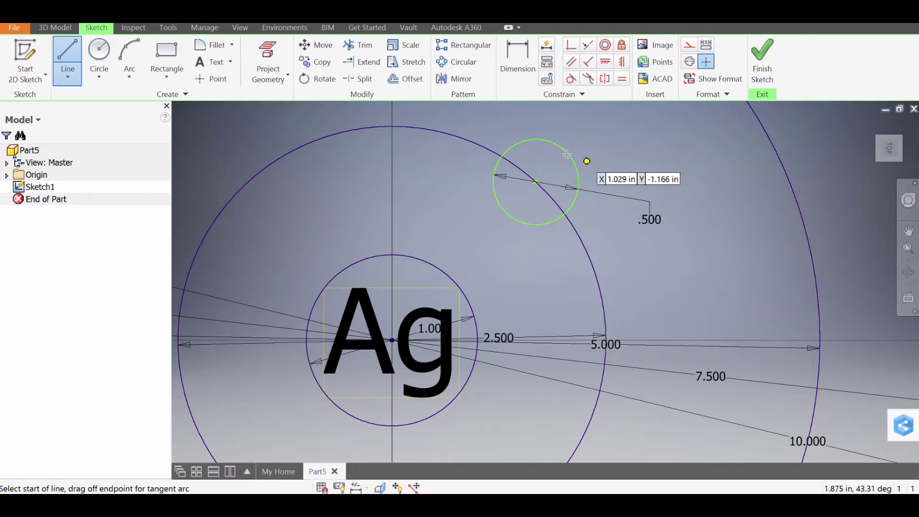
{"action": "left_click", "coordinate": [536, 139]}
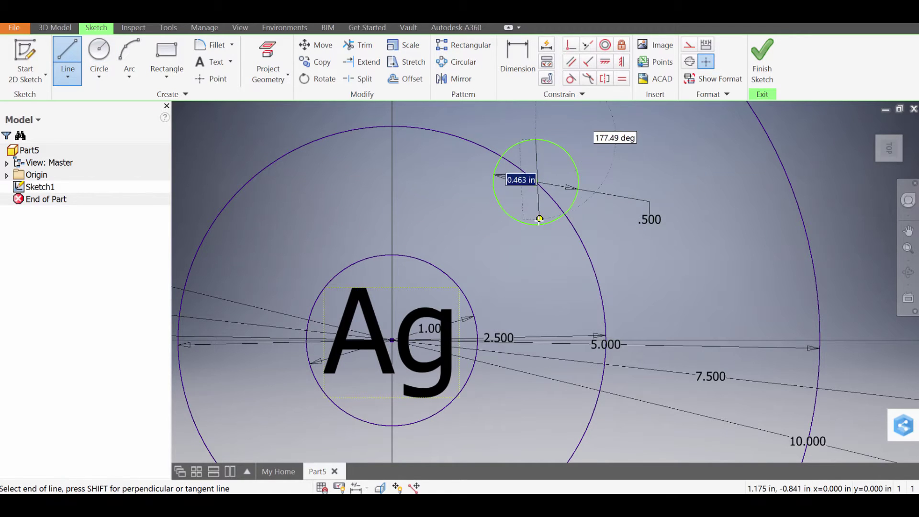
{"action": "double_click", "coordinate": [537, 224]}
{"action": "key", "text": "Escape"}
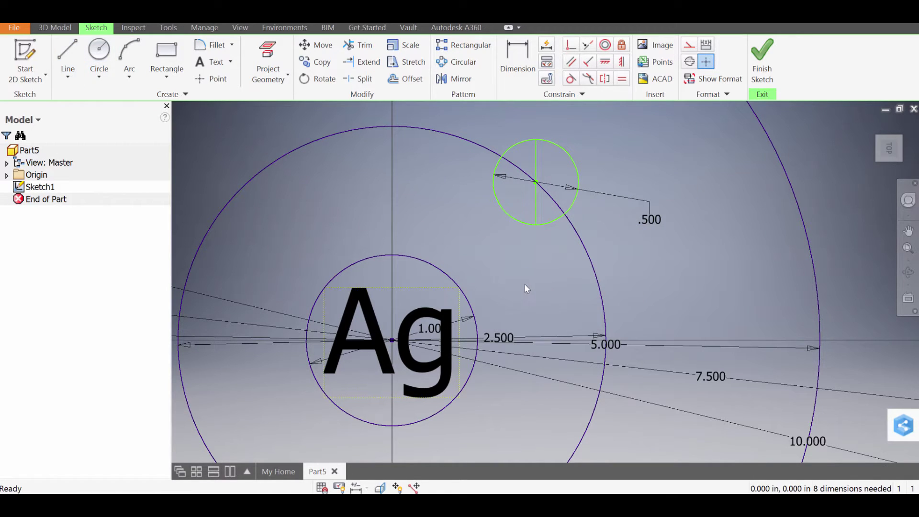
Step: Trim away the left half of the 0.5 in circle, leaving a half circle closed by the vertical line
{"action": "left_click", "coordinate": [358, 45]}
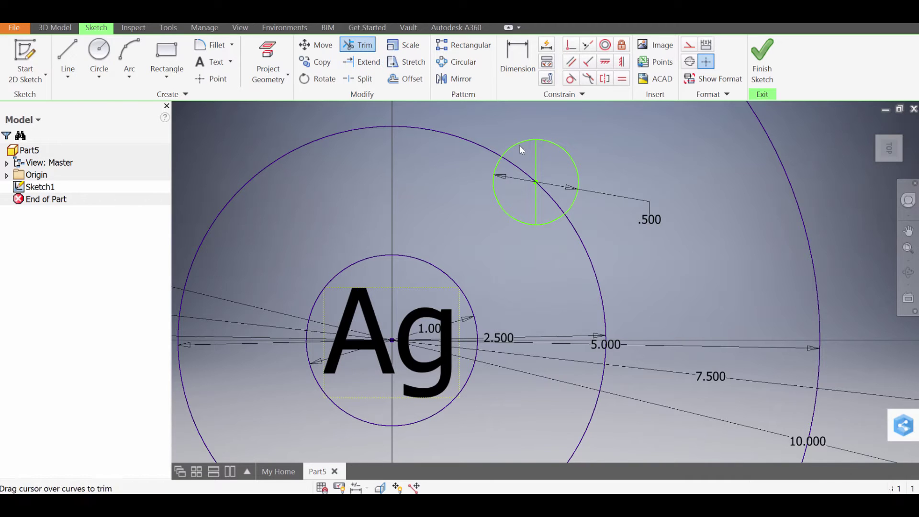
{"action": "left_click", "coordinate": [517, 146]}
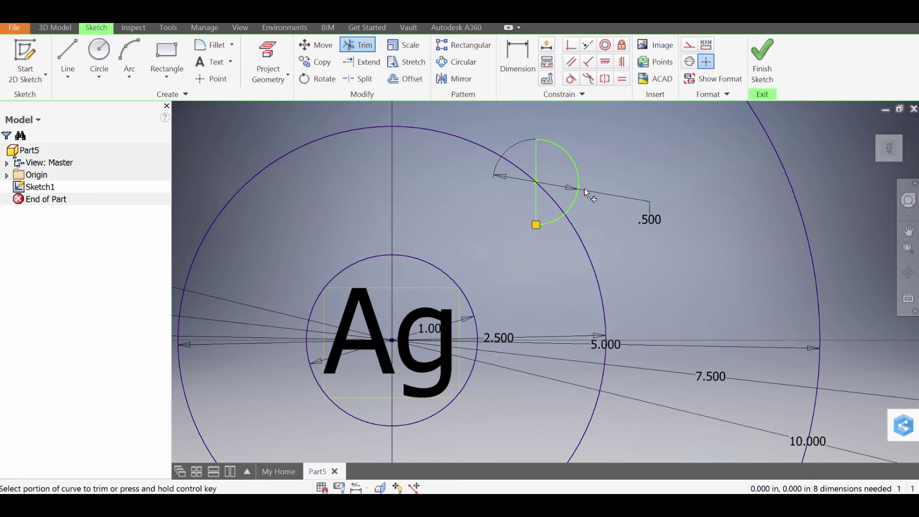
{"action": "middle_click_drag", "start_coordinate": [585, 188], "coordinate": [506, 252]}
{"action": "key", "text": "Escape"}
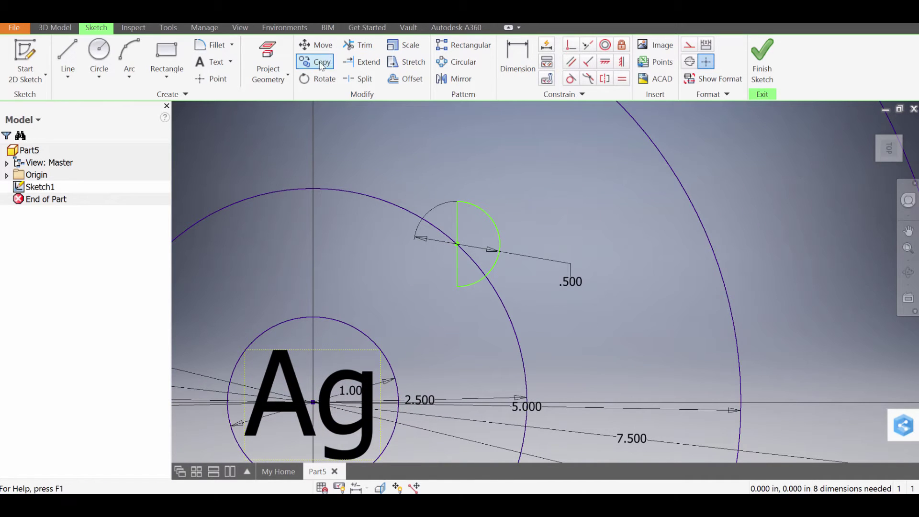
Step: Copy the half circle and its vertical line, using its centre as base point, to the top of the 5 in circle
{"action": "left_click", "coordinate": [315, 62]}
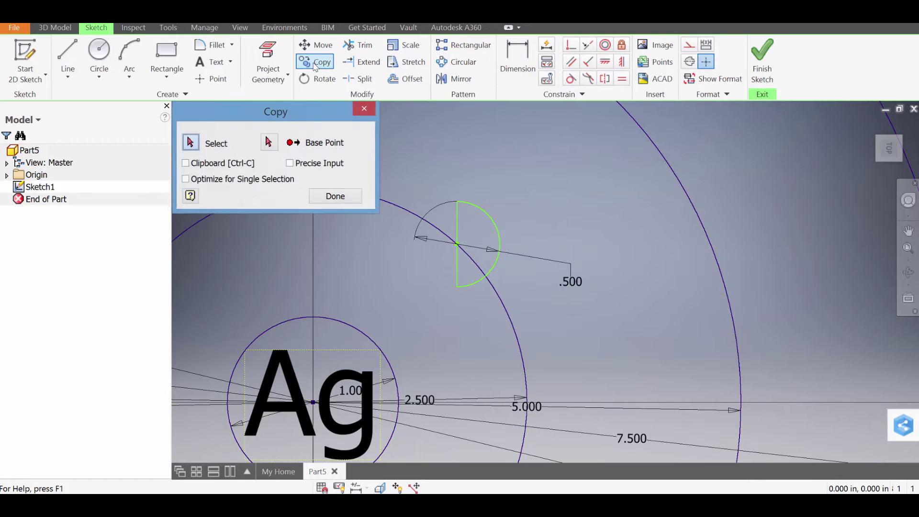
{"action": "left_click", "coordinate": [497, 229]}
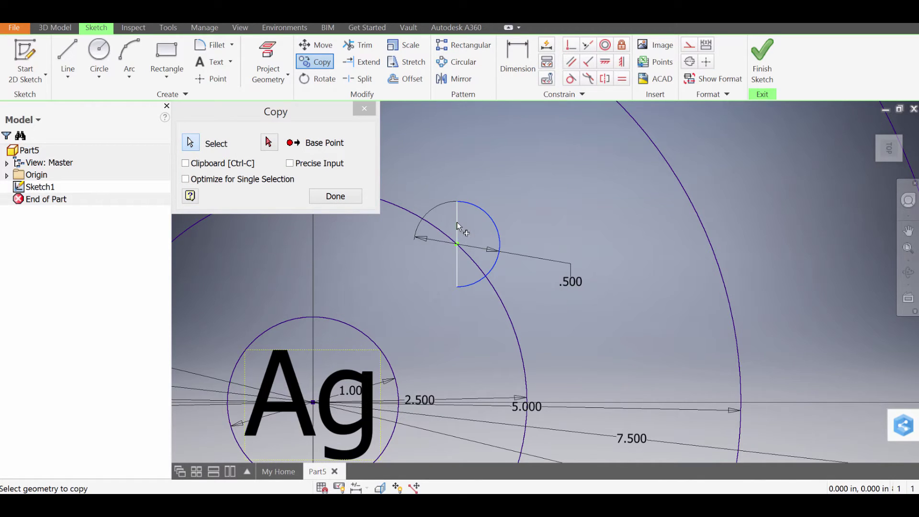
{"action": "left_click", "coordinate": [464, 232]}
{"action": "left_click", "coordinate": [271, 142]}
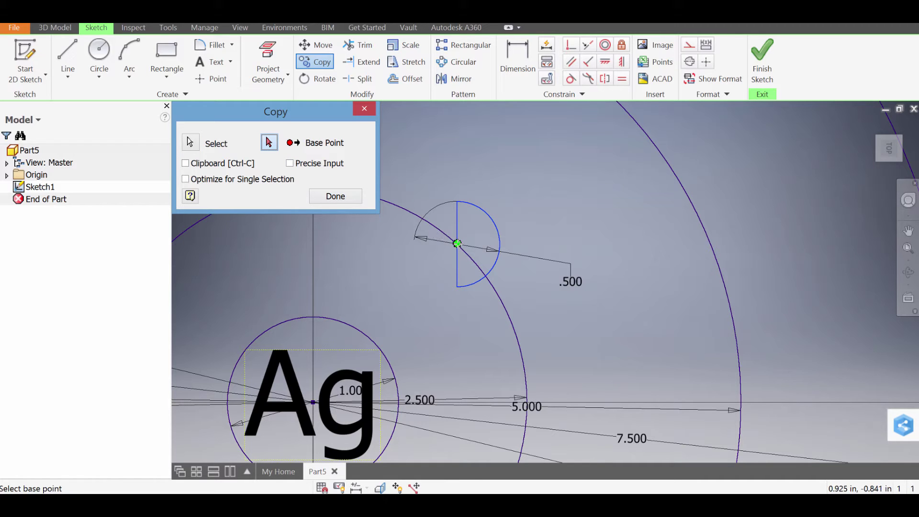
{"action": "left_click", "coordinate": [457, 243]}
{"action": "middle_click_drag", "start_coordinate": [437, 173], "coordinate": [560, 294]}
{"action": "middle_click_drag", "start_coordinate": [499, 203], "coordinate": [526, 337]}
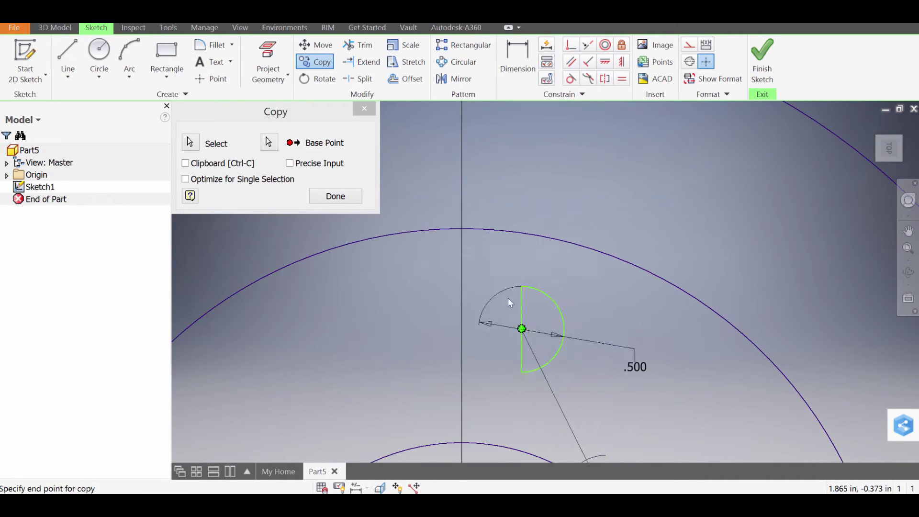
{"action": "left_click", "coordinate": [462, 230]}
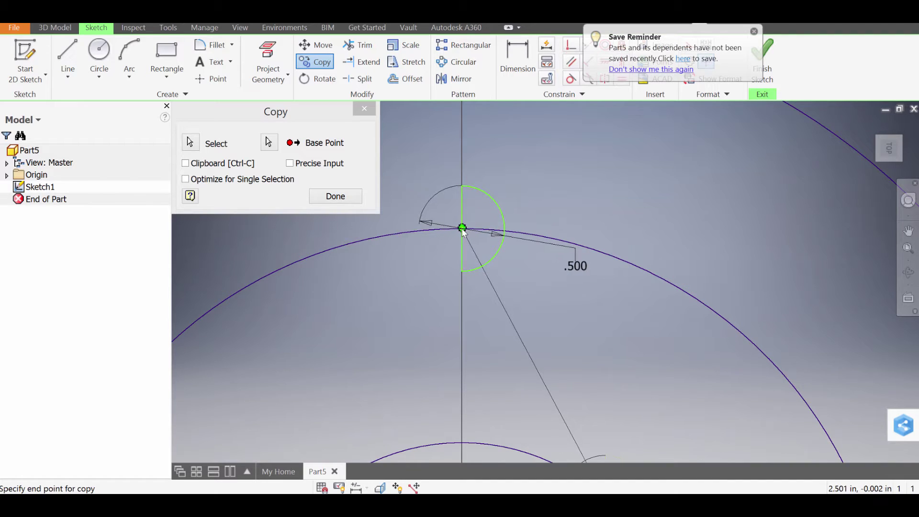
Step: Place further copies of the half circle at the top of the 7.5 in and 10 in circles and finish copying
{"action": "middle_click_drag", "start_coordinate": [569, 139], "coordinate": [533, 371]}
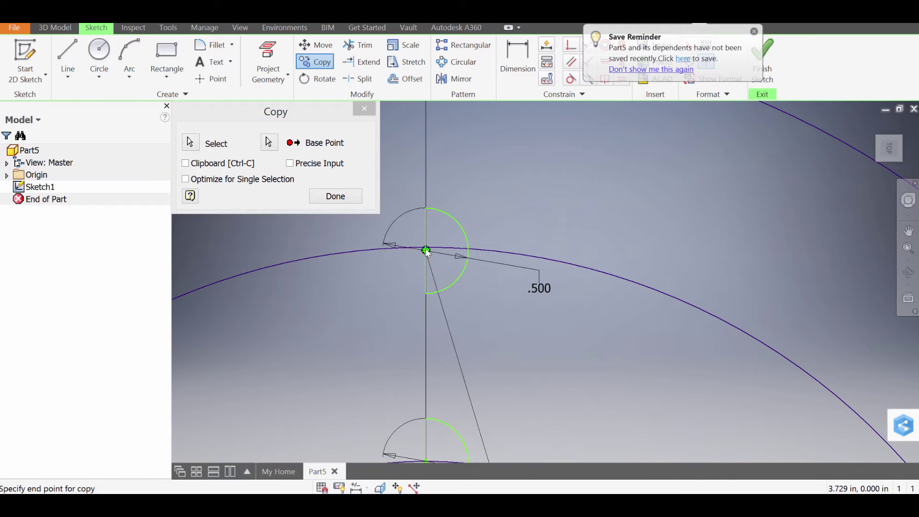
{"action": "left_click", "coordinate": [426, 248]}
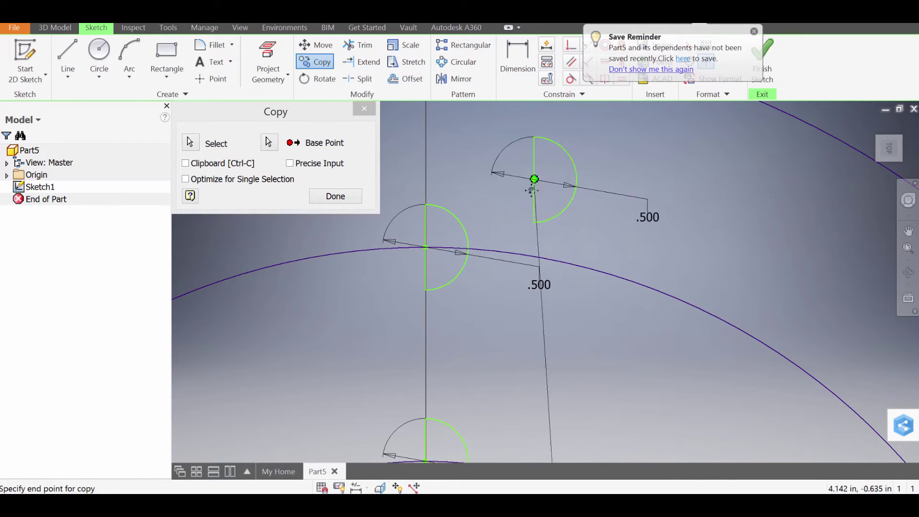
{"action": "middle_click_drag", "start_coordinate": [534, 180], "coordinate": [540, 429]}
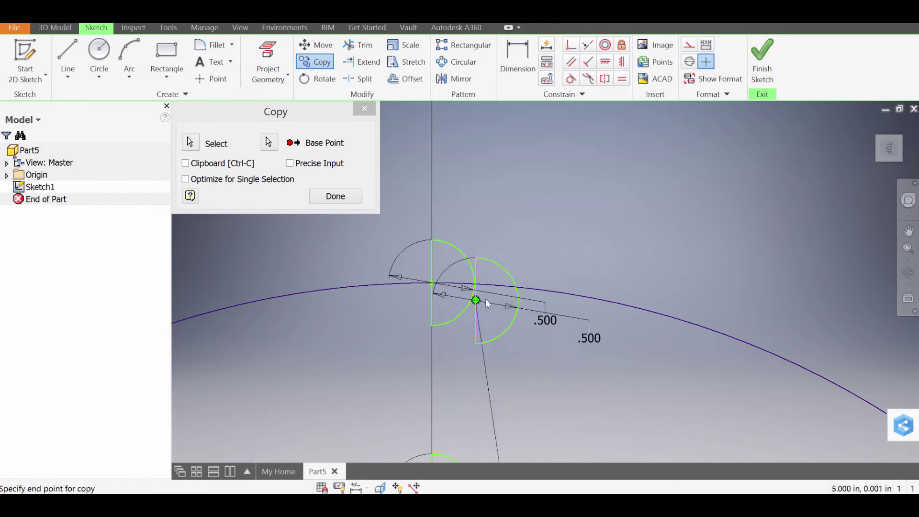
{"action": "scroll", "coordinate": [491, 290], "scroll_direction": "down", "scroll_amount": 8}
{"action": "middle_click_drag", "start_coordinate": [541, 353], "coordinate": [516, 211]}
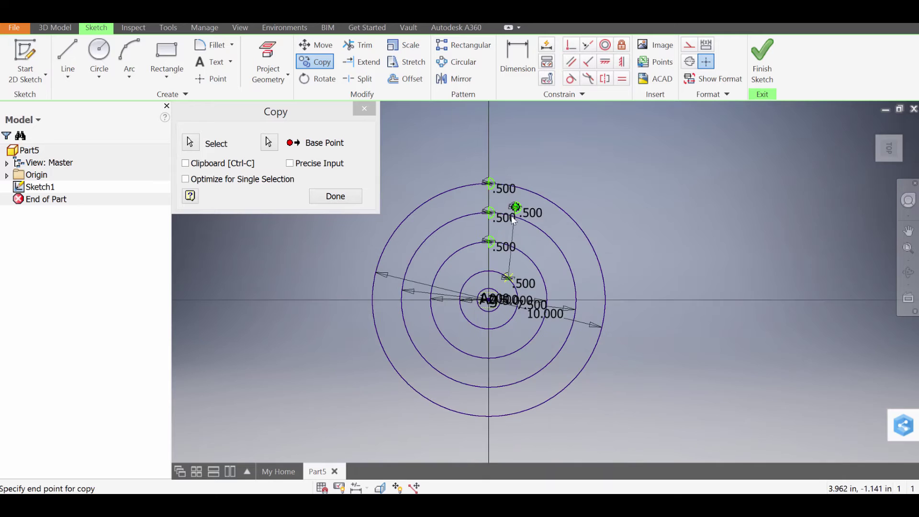
{"action": "scroll", "coordinate": [488, 246], "scroll_direction": "up", "scroll_amount": 6}
{"action": "scroll", "coordinate": [505, 285], "scroll_direction": "down", "scroll_amount": 3}
{"action": "middle_click_drag", "start_coordinate": [524, 322], "coordinate": [553, 275]}
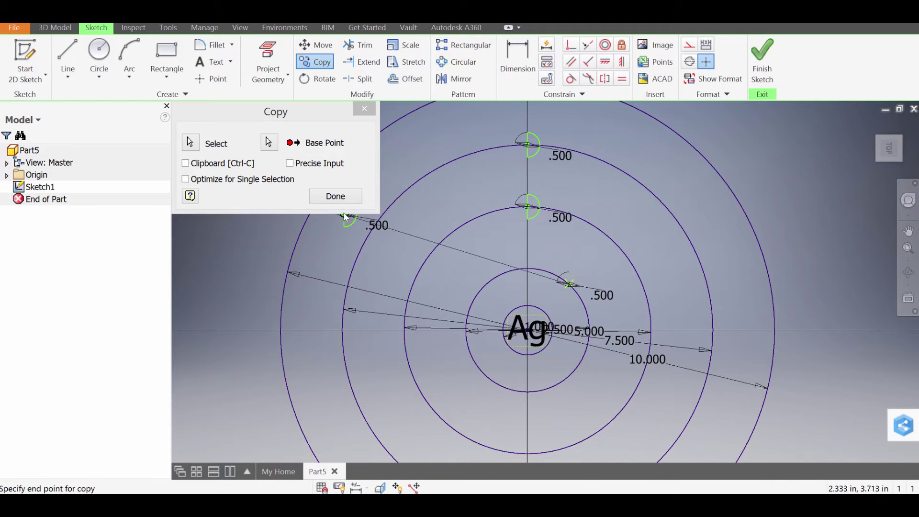
{"action": "left_click", "coordinate": [335, 196]}
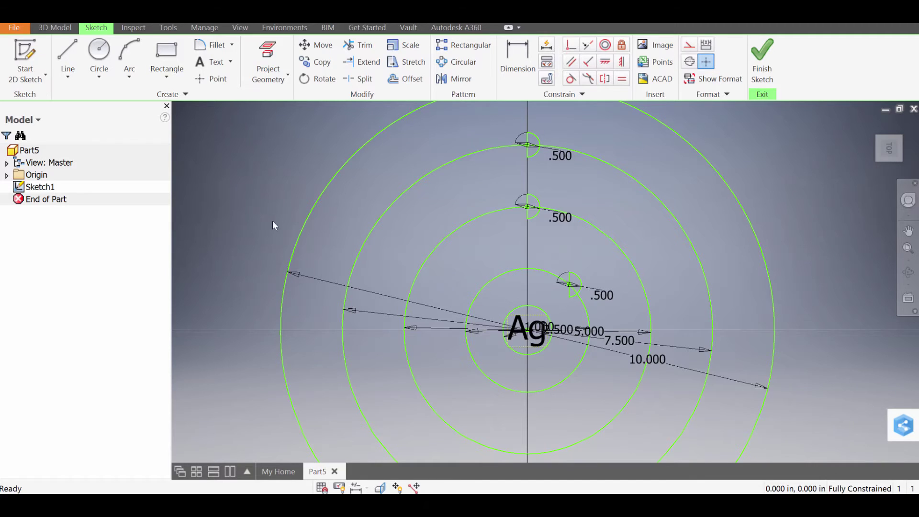
Step: Offset the 10 in circle by 0.05 in to the outside and to the inside
{"action": "scroll", "coordinate": [297, 230], "scroll_direction": "up", "scroll_amount": 4}
{"action": "scroll", "coordinate": [309, 237], "scroll_direction": "up", "scroll_amount": 3}
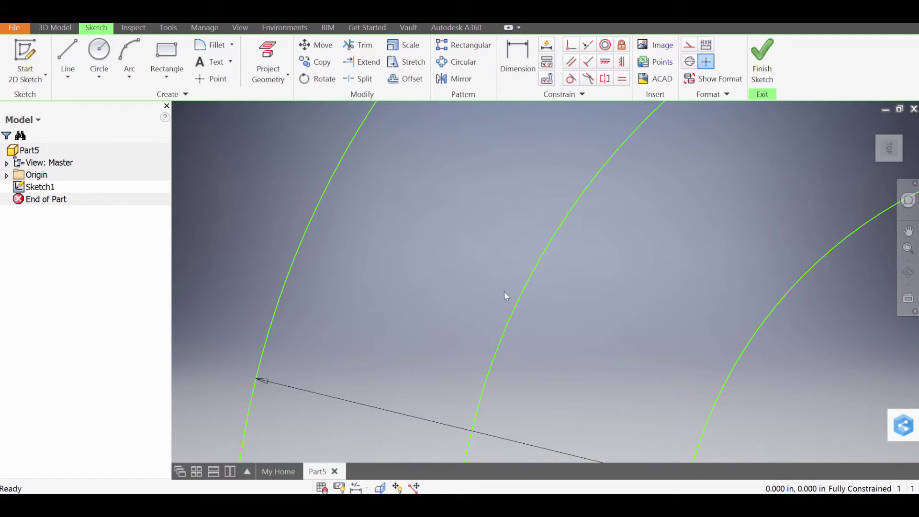
{"action": "mouse_move", "coordinate": [505, 291]}
{"action": "middle_mouse_down"}
{"action": "mouse_move", "coordinate": [550, 273]}
{"action": "mouse_move", "coordinate": [527, 263]}
{"action": "middle_mouse_up"}
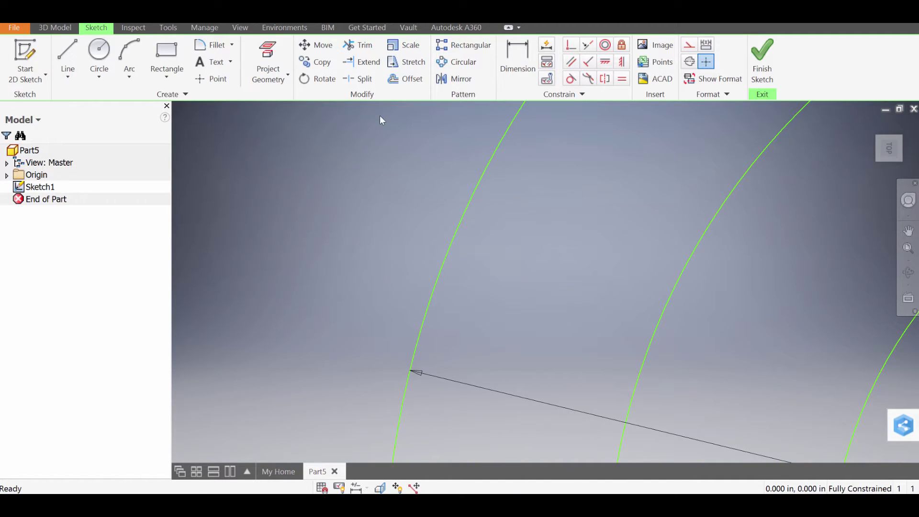
{"action": "left_click", "coordinate": [449, 250]}
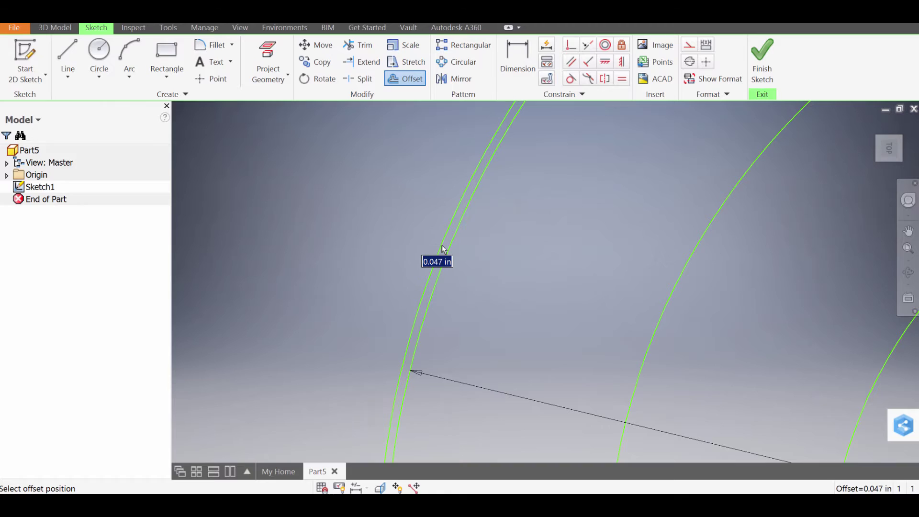
{"action": "type", "text": "."}
{"action": "key", "text": "Return"}
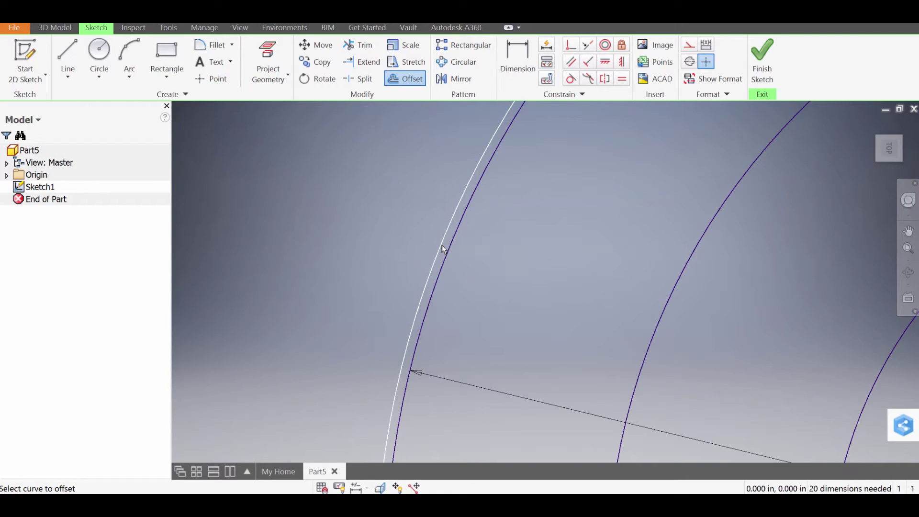
{"action": "left_click", "coordinate": [458, 231]}
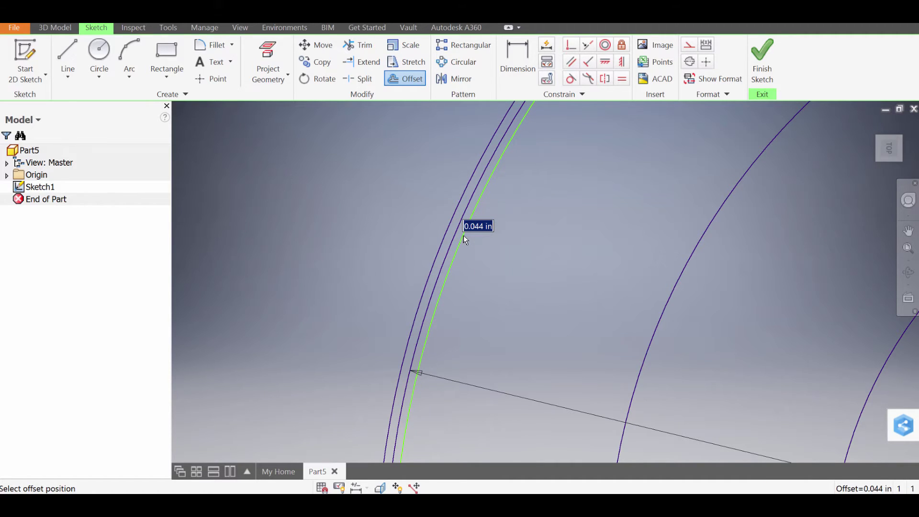
{"action": "type", "text": ".05"}
{"action": "key", "text": "Return"}
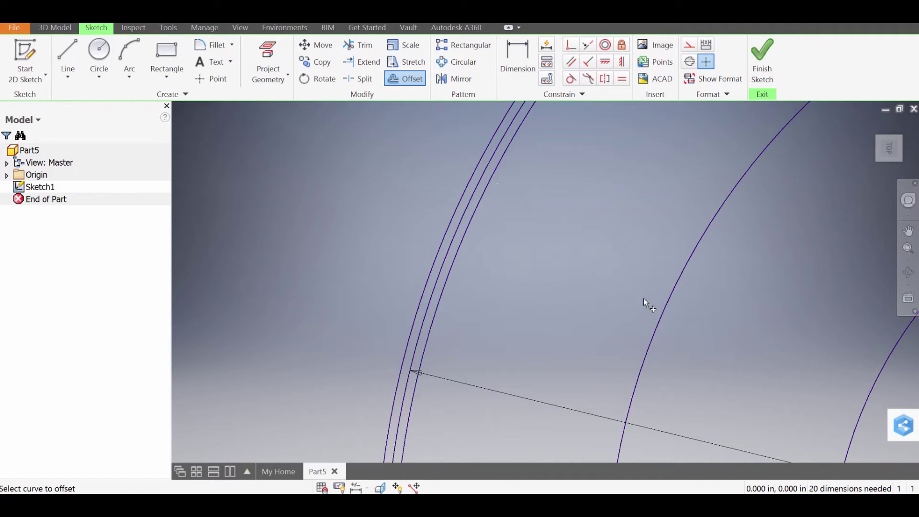
Step: Offset the 7.5 in circle by about 0.05 in to the outside and to the inside
{"action": "middle_click_drag", "start_coordinate": [644, 303], "coordinate": [546, 250]}
{"action": "left_click", "coordinate": [558, 256]}
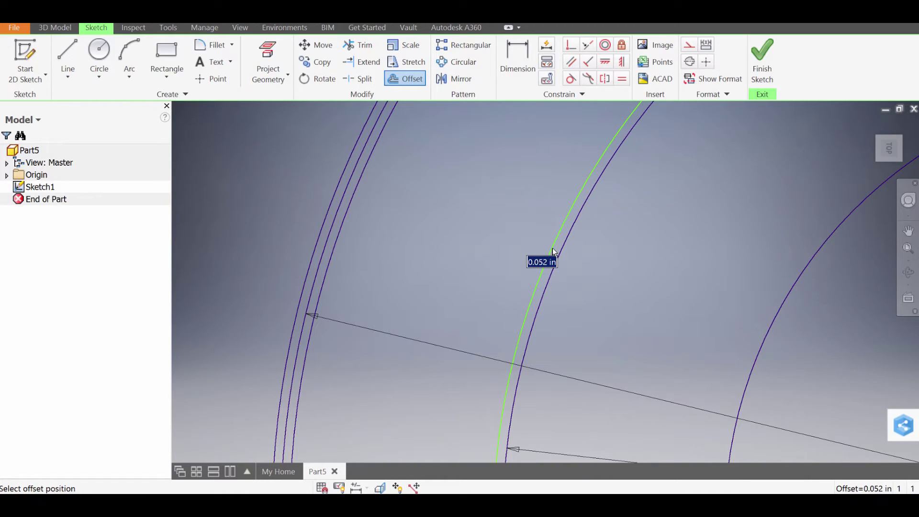
{"action": "left_click", "coordinate": [553, 248]}
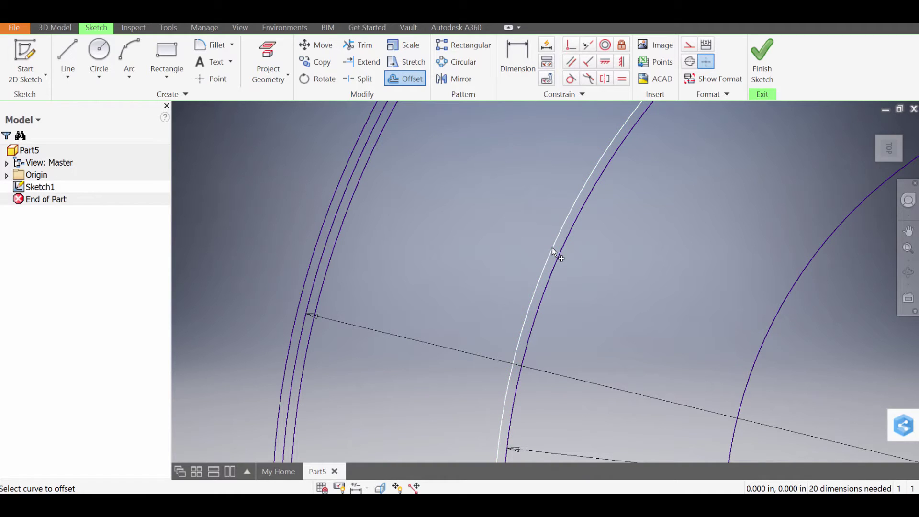
{"action": "left_click", "coordinate": [560, 257]}
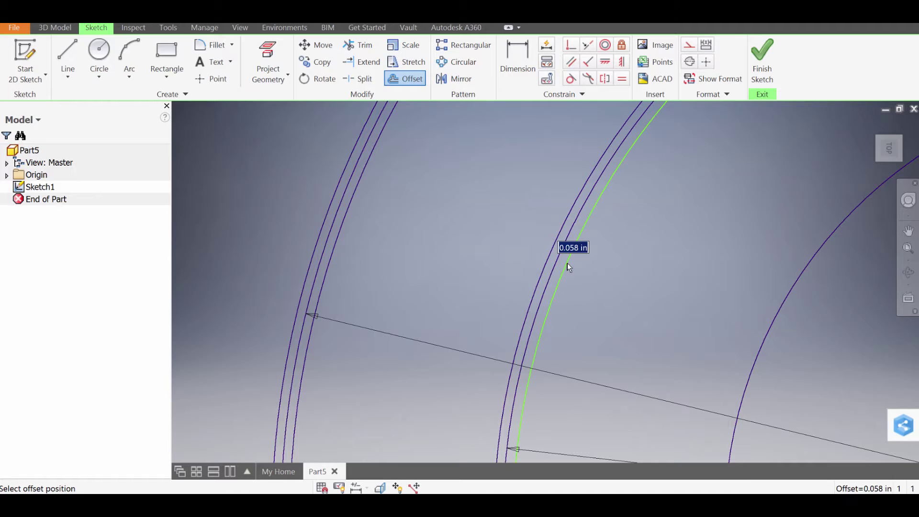
{"action": "left_click", "coordinate": [567, 263]}
Step: Offset the 5 in circle by 0.05 in to the outside and to the inside
{"action": "middle_click_drag", "start_coordinate": [420, 128], "coordinate": [468, 205]}
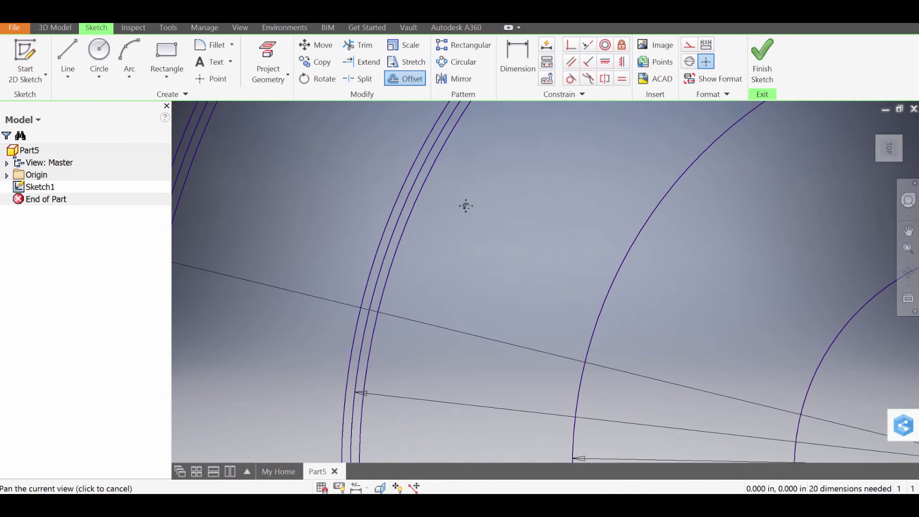
{"action": "left_click", "coordinate": [611, 286]}
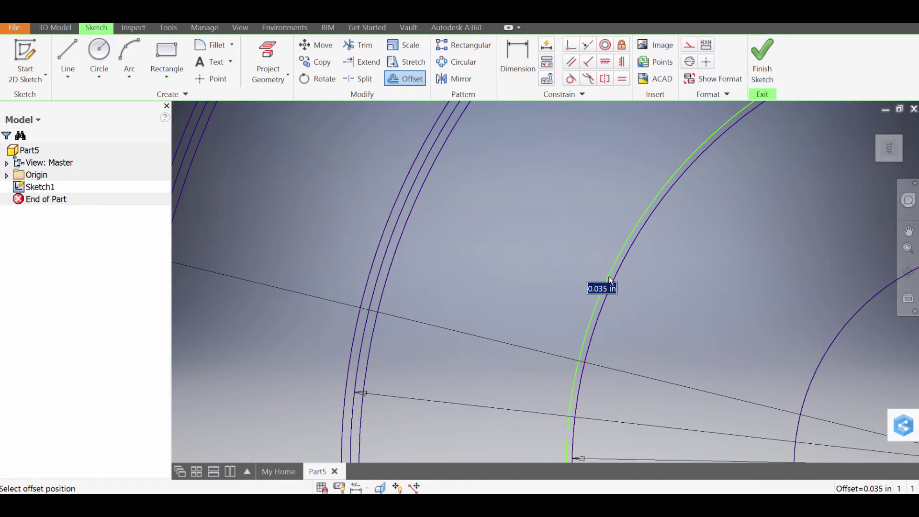
{"action": "left_click", "coordinate": [608, 276]}
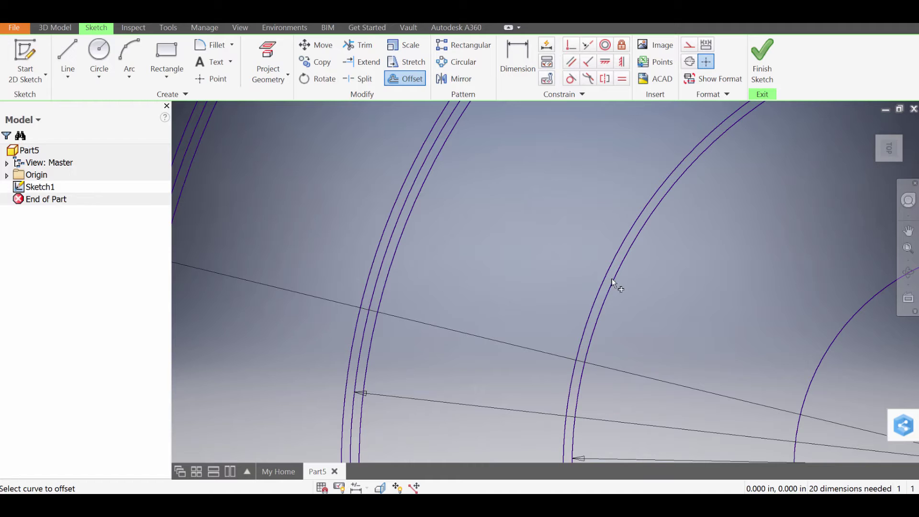
{"action": "left_click", "coordinate": [612, 280]}
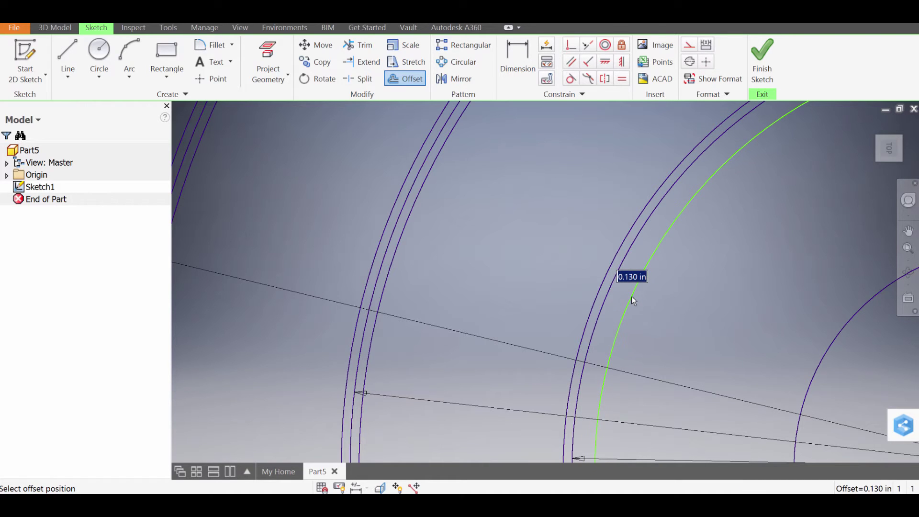
{"action": "type", "text": ".05"}
{"action": "key", "text": "Return"}
Step: Offset the 2.5 in circle by about 0.05 in to the outside and to the inside, and finish the sketch
{"action": "mouse_move", "coordinate": [706, 303]}
{"action": "middle_mouse_down"}
{"action": "mouse_move", "coordinate": [489, 222]}
{"action": "mouse_move", "coordinate": [441, 219]}
{"action": "middle_mouse_up"}
{"action": "left_click", "coordinate": [561, 268]}
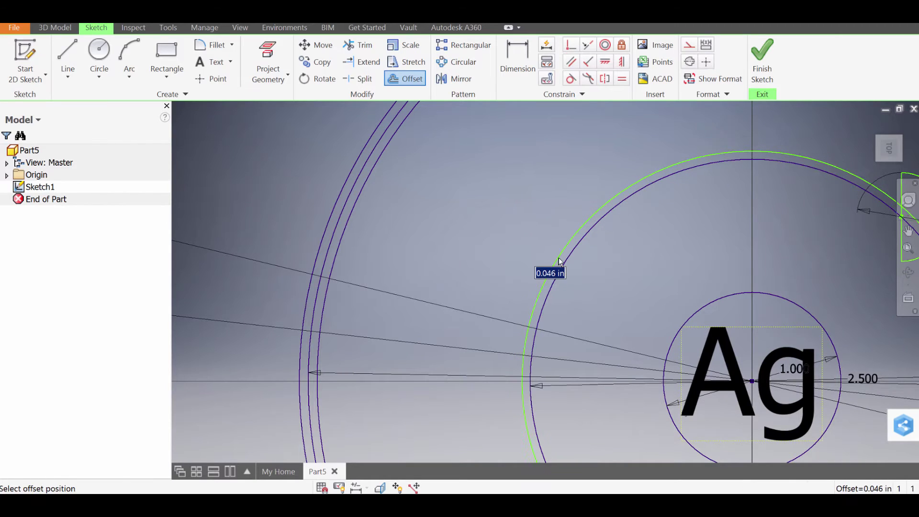
{"action": "left_click", "coordinate": [558, 256]}
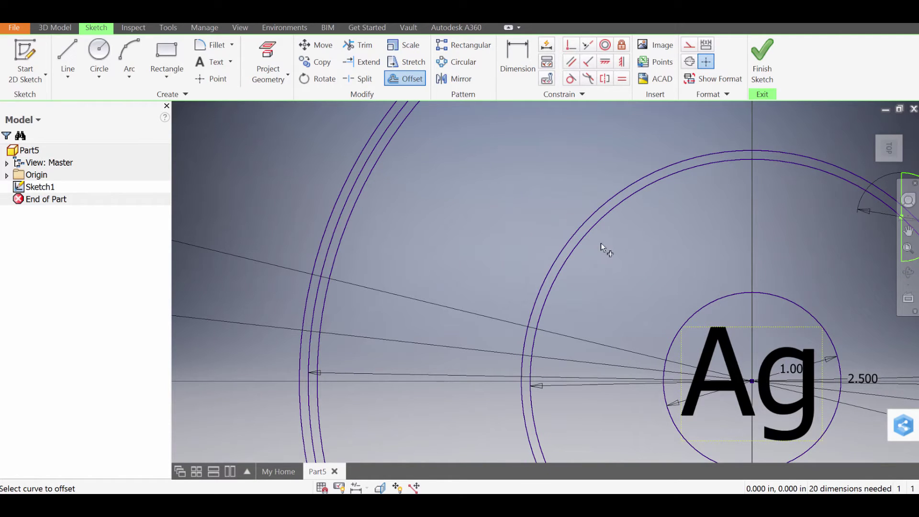
{"action": "left_click", "coordinate": [575, 247]}
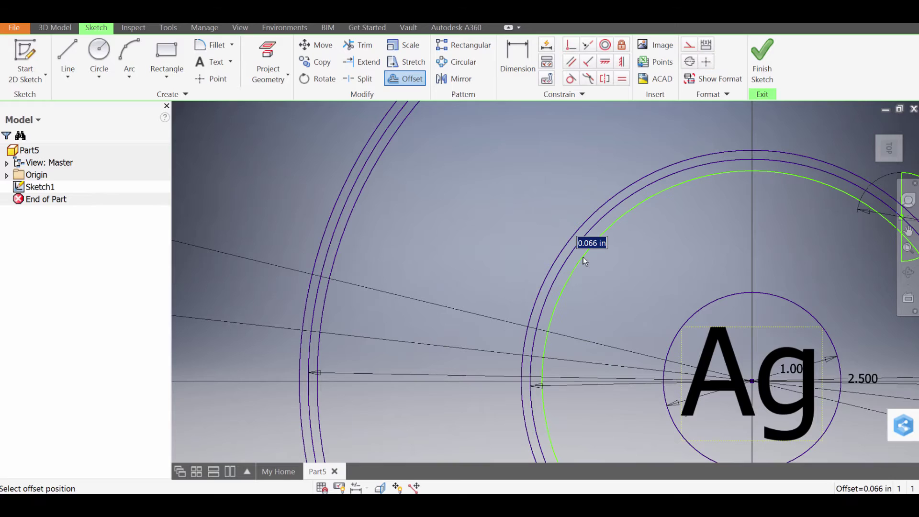
{"action": "left_click", "coordinate": [583, 257]}
{"action": "scroll", "coordinate": [608, 241], "scroll_direction": "down", "scroll_amount": 6}
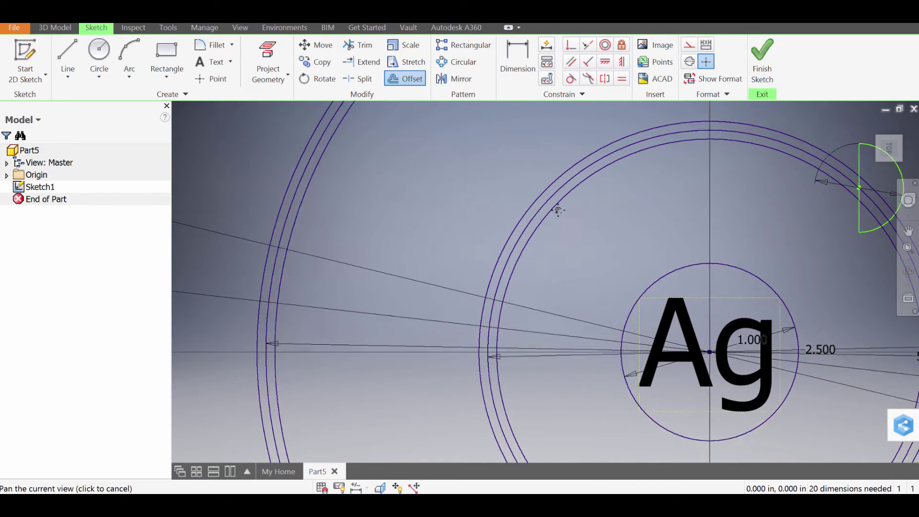
{"action": "mouse_move", "coordinate": [631, 296]}
{"action": "middle_mouse_down"}
{"action": "mouse_move", "coordinate": [589, 284]}
{"action": "mouse_move", "coordinate": [571, 316]}
{"action": "middle_mouse_up"}
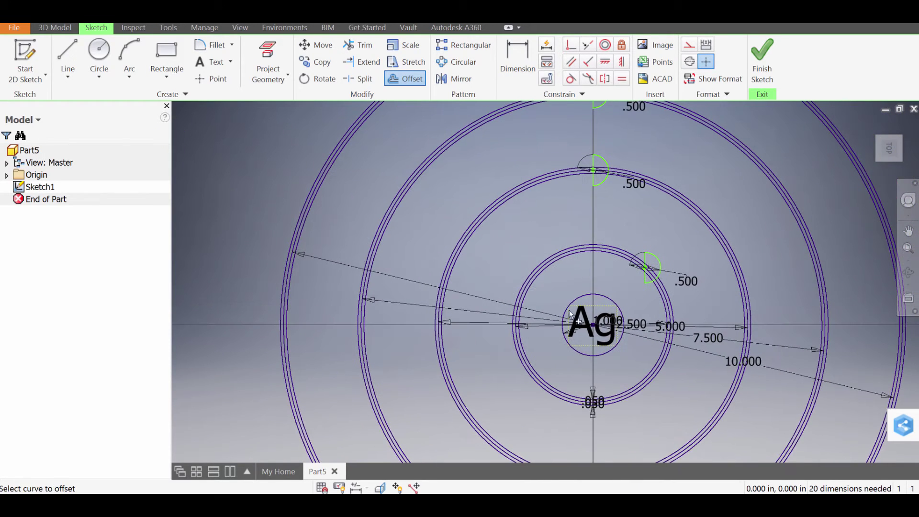
{"action": "left_click", "coordinate": [775, 65]}
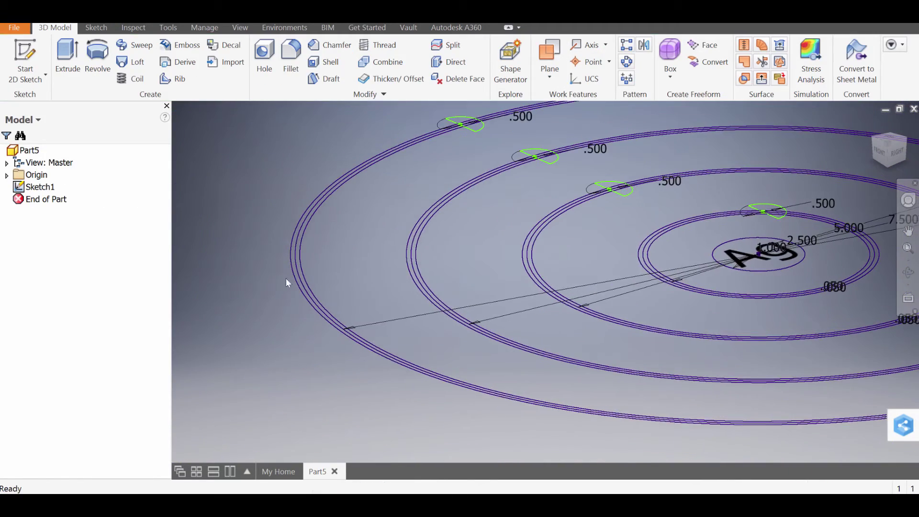
Step: Start an extrusion and select the ring profiles along the 10 in, 7.5 in and 5 in circles
{"action": "scroll", "coordinate": [290, 282], "scroll_direction": "down", "scroll_amount": 5}
{"action": "key", "text": "e"}
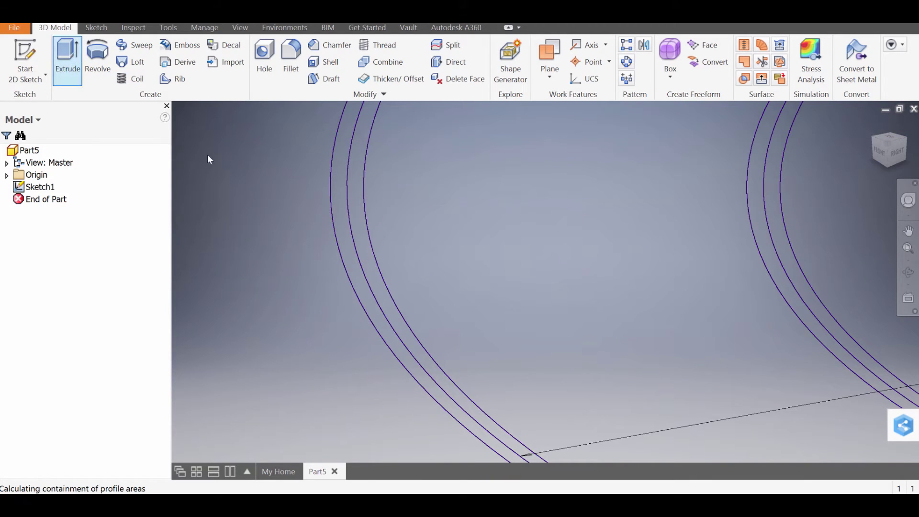
{"action": "left_click", "coordinate": [412, 362]}
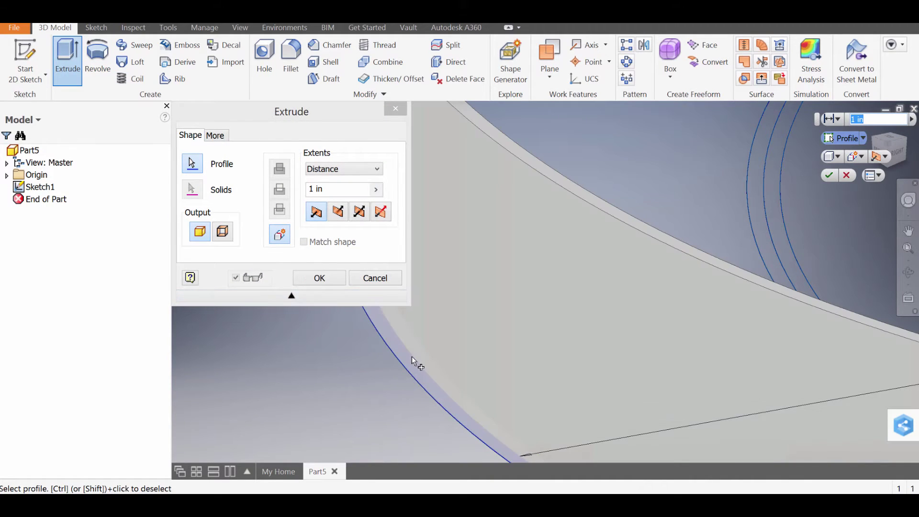
{"action": "scroll", "coordinate": [424, 361], "scroll_direction": "up", "scroll_amount": 4}
{"action": "middle_click_drag", "start_coordinate": [524, 320], "coordinate": [422, 335]}
{"action": "scroll", "coordinate": [428, 320], "scroll_direction": "down", "scroll_amount": 5}
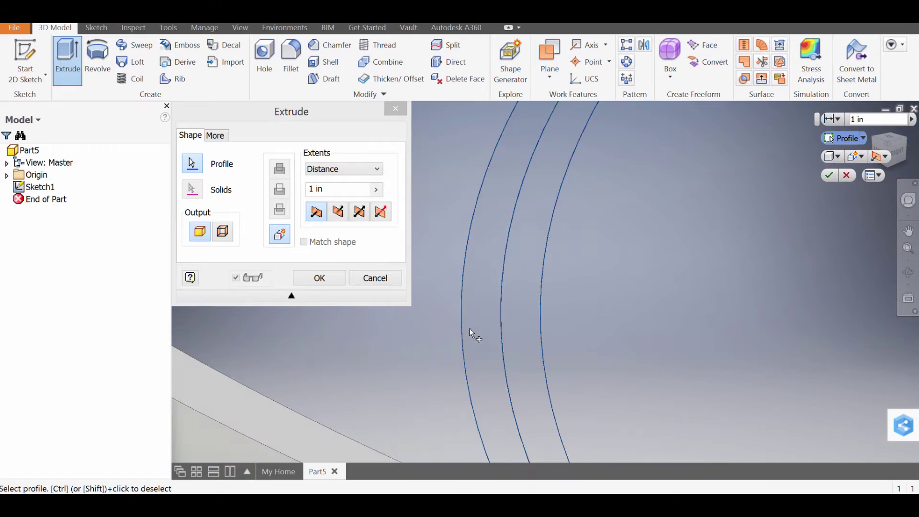
{"action": "left_click", "coordinate": [470, 330]}
{"action": "scroll", "coordinate": [516, 333], "scroll_direction": "up", "scroll_amount": 4}
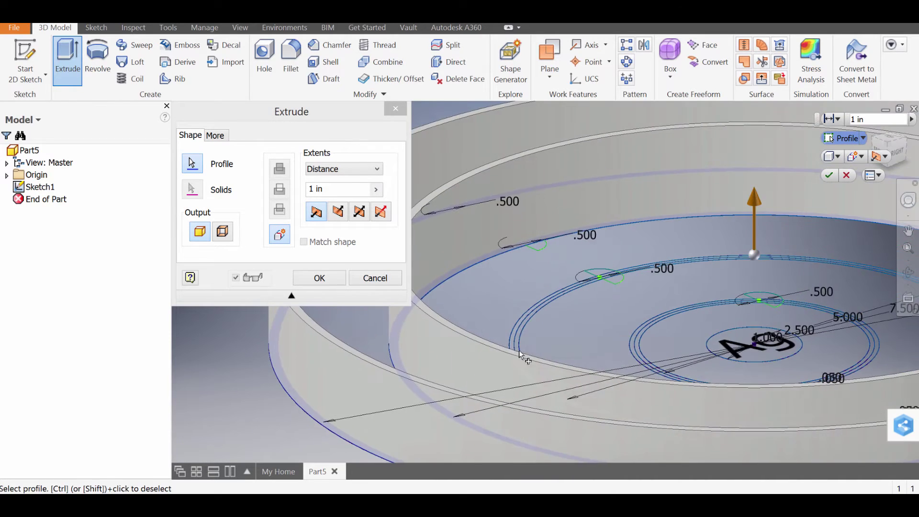
{"action": "scroll", "coordinate": [519, 350], "scroll_direction": "down", "scroll_amount": 5}
{"action": "left_click", "coordinate": [453, 338]}
{"action": "scroll", "coordinate": [487, 341], "scroll_direction": "up", "scroll_amount": 4}
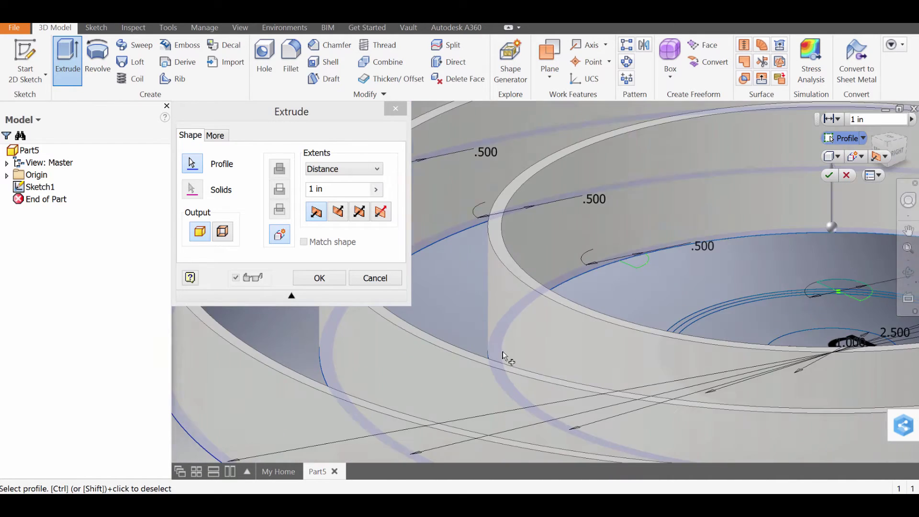
Step: Add the ring profile along the 2.5 in circle and the 1 in nucleus disc to the extrusion
{"action": "middle_click_drag", "start_coordinate": [613, 331], "coordinate": [486, 280]}
{"action": "middle_click_drag", "start_coordinate": [574, 306], "coordinate": [553, 329], "text": "shift"}
{"action": "scroll", "coordinate": [528, 329], "scroll_direction": "down", "scroll_amount": 5}
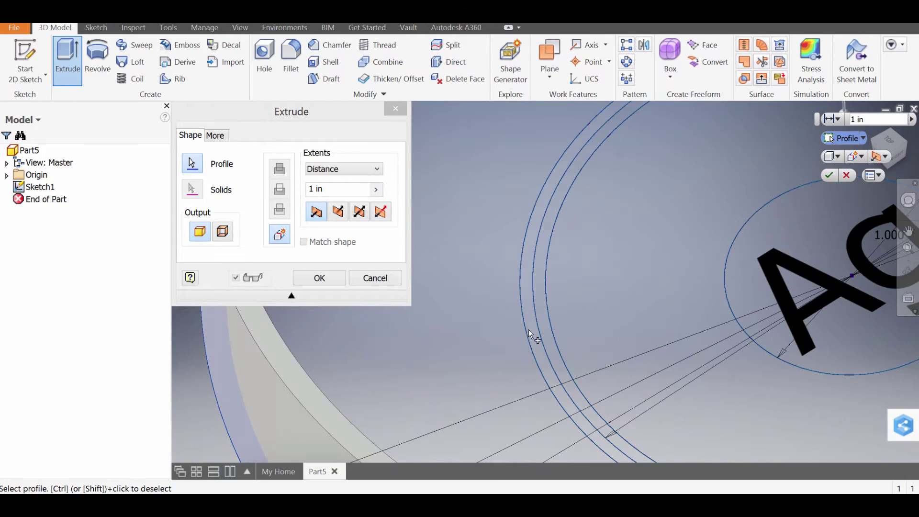
{"action": "scroll", "coordinate": [530, 332], "scroll_direction": "up", "scroll_amount": 3}
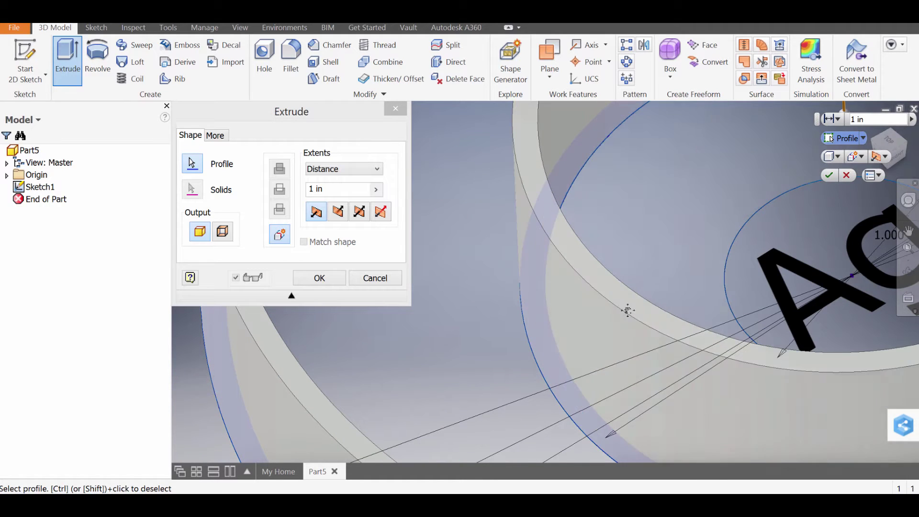
{"action": "middle_click_drag", "start_coordinate": [626, 312], "coordinate": [631, 271], "text": "shift"}
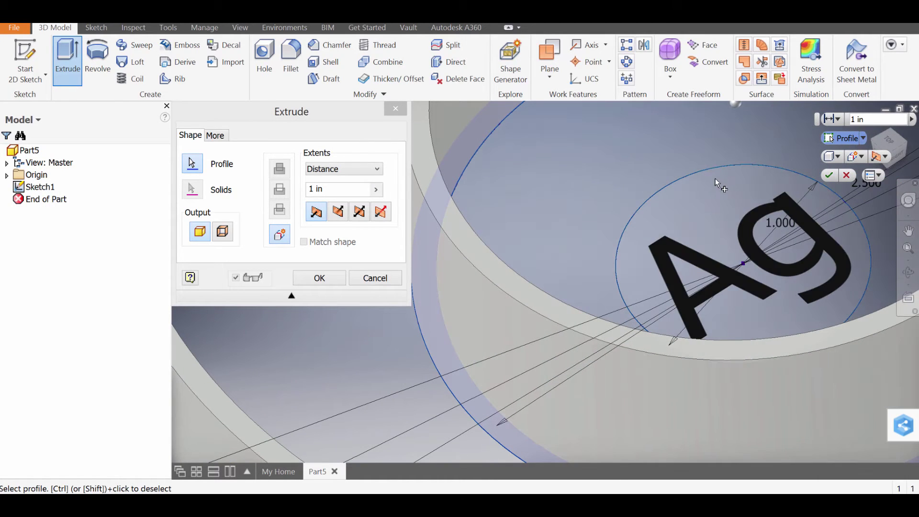
{"action": "left_click", "coordinate": [703, 209]}
{"action": "scroll", "coordinate": [671, 271], "scroll_direction": "up", "scroll_amount": 5}
{"action": "middle_click_drag", "start_coordinate": [672, 272], "coordinate": [451, 304], "text": "shift"}
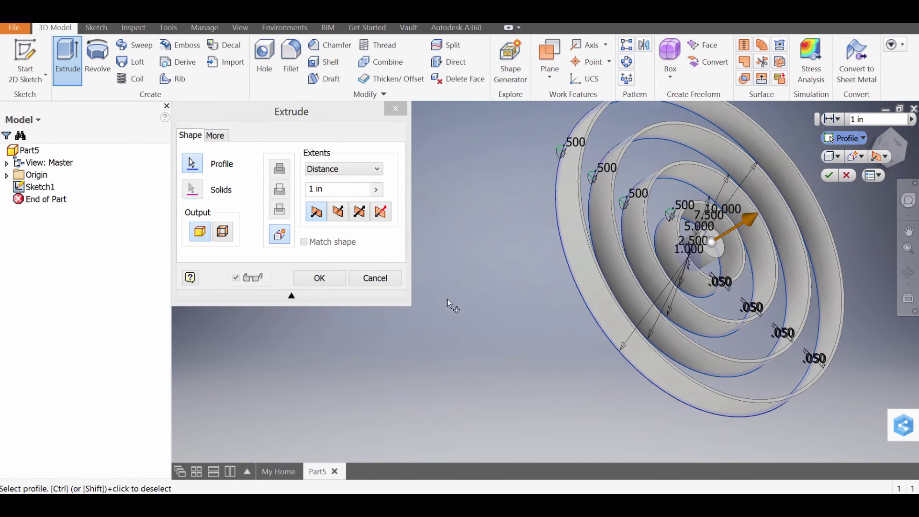
Step: Extrude the selected rings and nucleus disc symmetrically with a distance of 0.1 in
{"action": "left_click", "coordinate": [363, 215]}
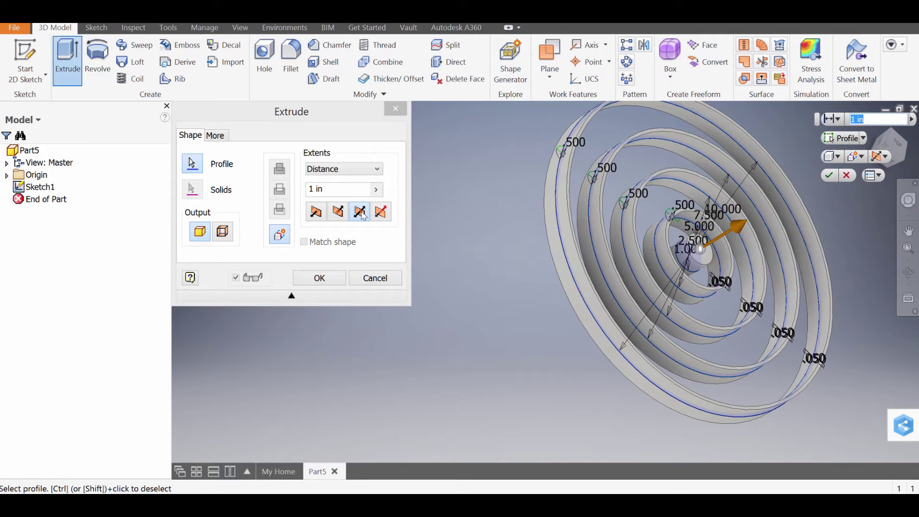
{"action": "double_click", "coordinate": [319, 189]}
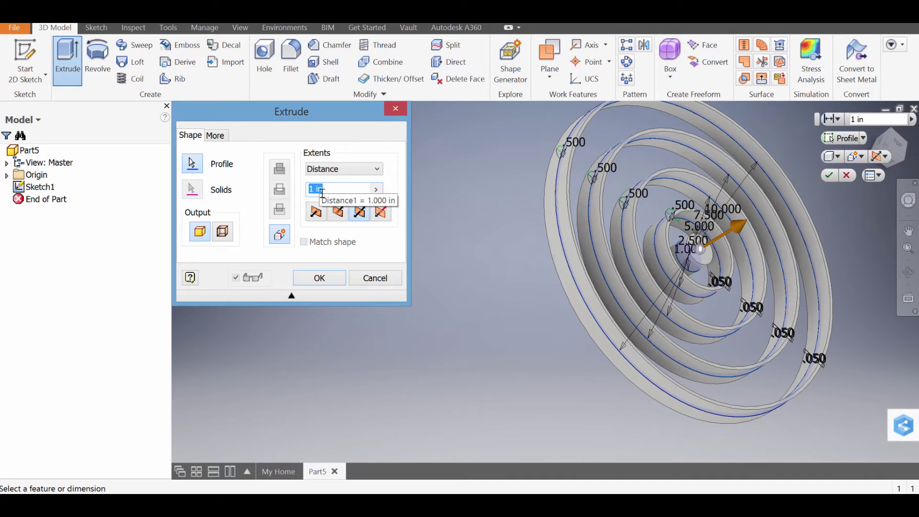
{"action": "type", "text": ".1"}
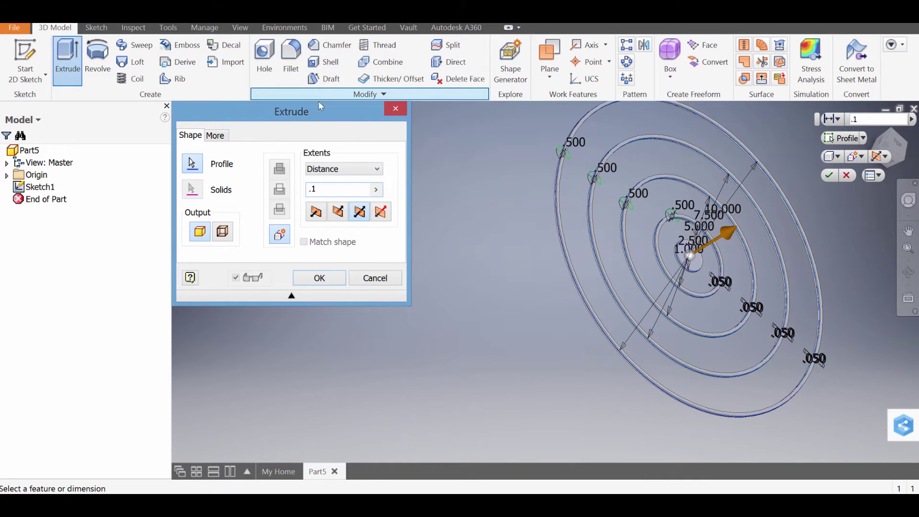
{"action": "left_click", "coordinate": [320, 278]}
Step: Turn on the visibility of the sketch consumed by the ring extrusion
{"action": "middle_click_drag", "start_coordinate": [727, 376], "coordinate": [539, 337], "text": "shift"}
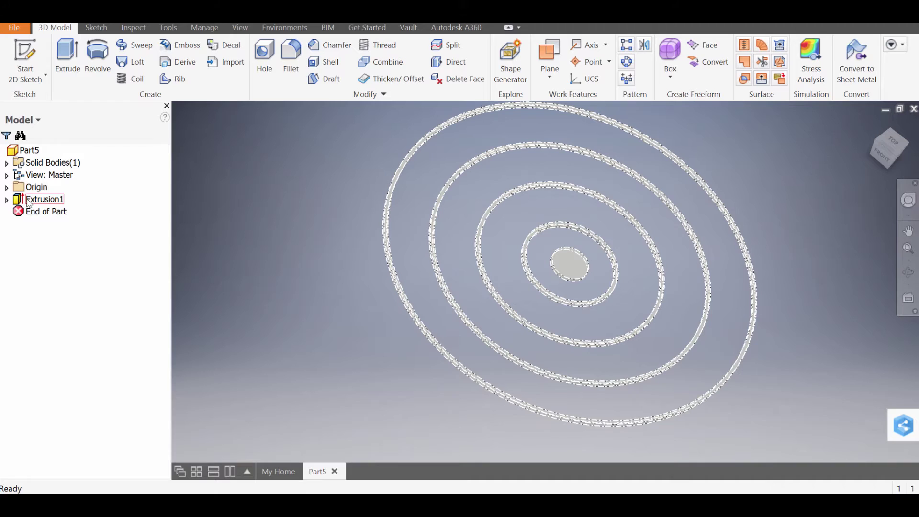
{"action": "left_click", "coordinate": [8, 200]}
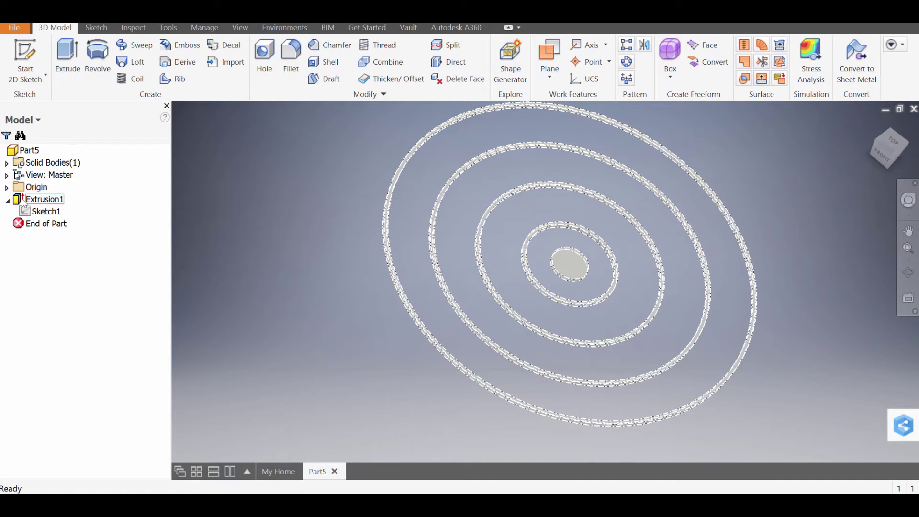
{"action": "right_click", "coordinate": [35, 213]}
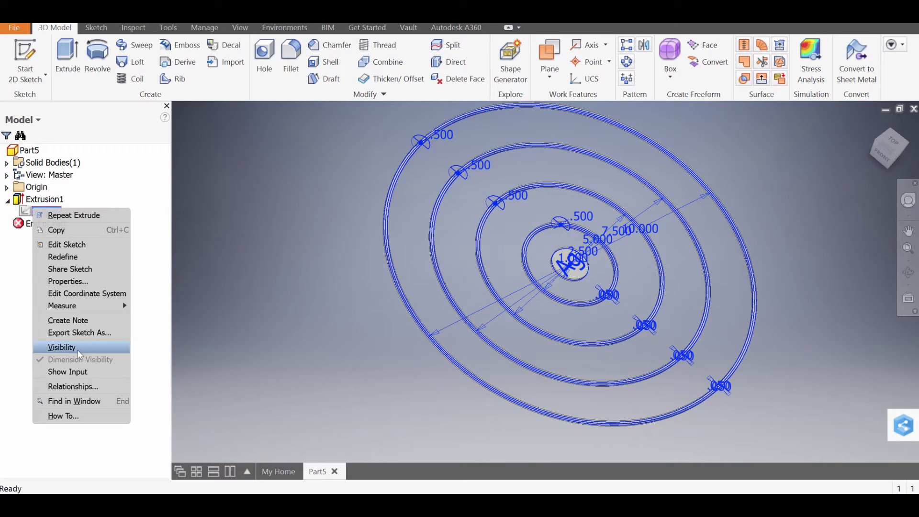
{"action": "left_click", "coordinate": [62, 347]}
{"action": "middle_click_drag", "start_coordinate": [576, 315], "coordinate": [540, 312], "text": "shift"}
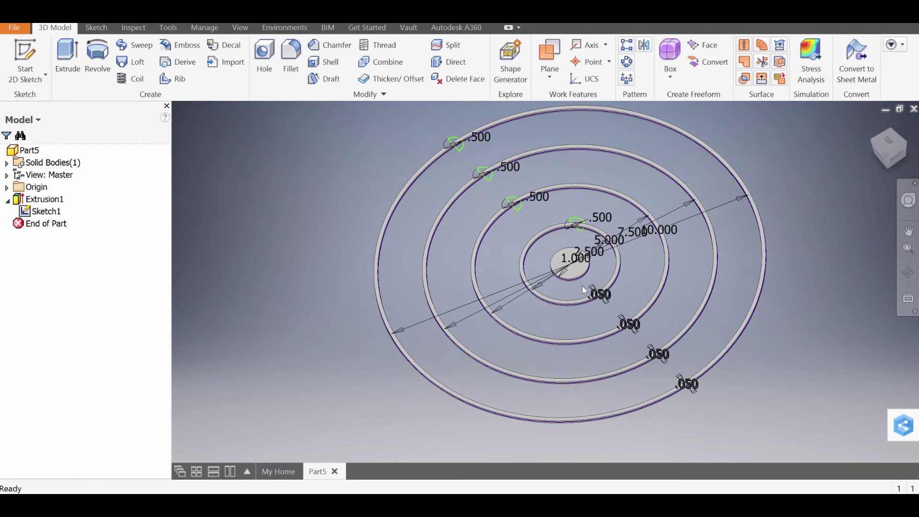
Step: Extrude the "Ag" text on the nucleus disc by 0.1 in in the default direction, joined to the body
{"action": "middle_click_drag", "start_coordinate": [583, 285], "coordinate": [589, 278], "text": "shift"}
{"action": "scroll", "coordinate": [589, 279], "scroll_direction": "up", "scroll_amount": 5}
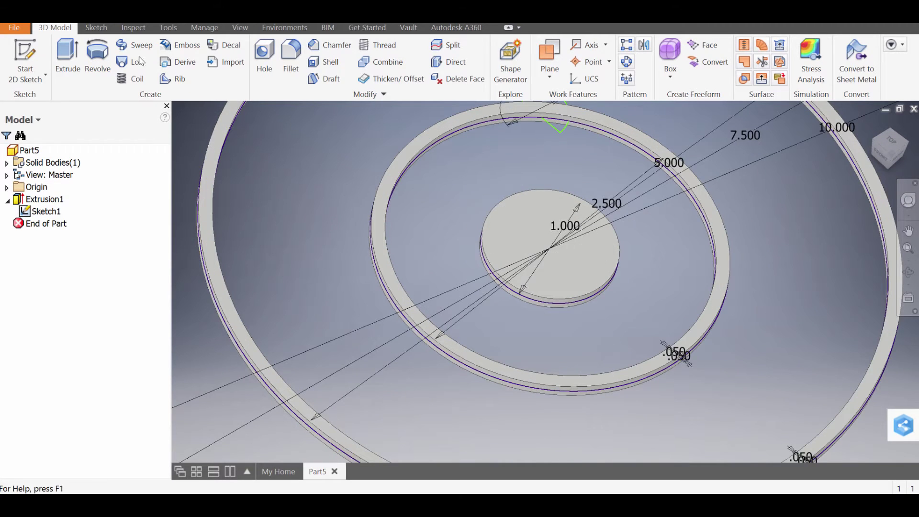
{"action": "left_click", "coordinate": [75, 56]}
{"action": "left_click", "coordinate": [545, 262]}
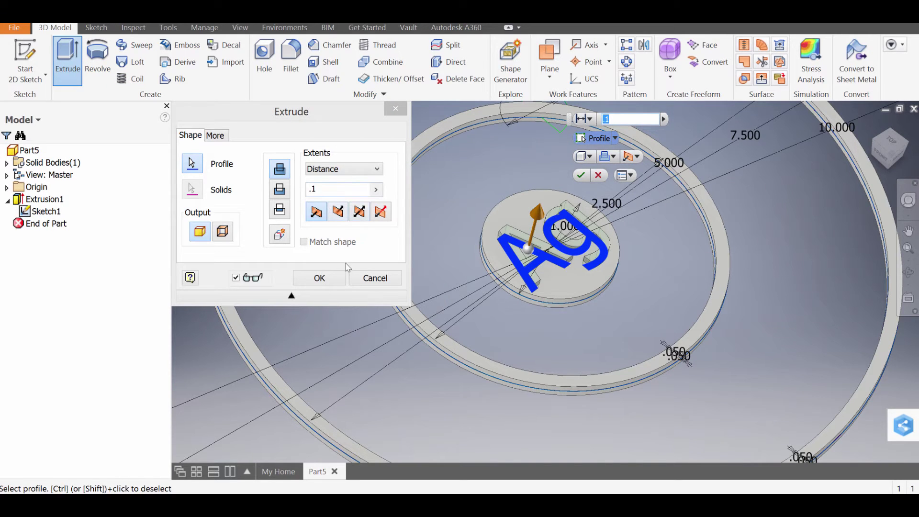
{"action": "left_click", "coordinate": [319, 277]}
Step: Revolve the half circle on the 2.5 in ring a full turn about its straight edge to form a joined electron sphere
{"action": "scroll", "coordinate": [435, 346], "scroll_direction": "down", "scroll_amount": 5}
{"action": "middle_click_drag", "start_coordinate": [435, 346], "coordinate": [478, 407]}
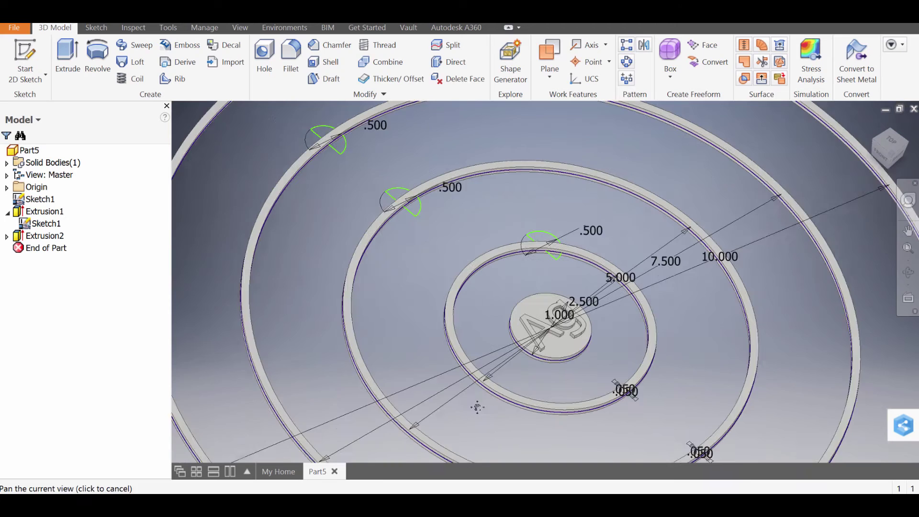
{"action": "scroll", "coordinate": [478, 408], "scroll_direction": "down", "scroll_amount": 4}
{"action": "scroll", "coordinate": [472, 278], "scroll_direction": "up", "scroll_amount": 5}
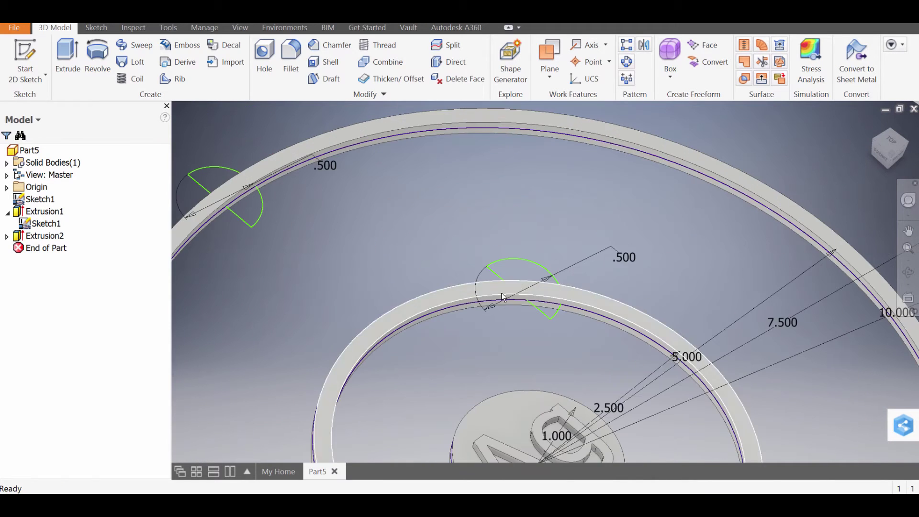
{"action": "middle_click_drag", "start_coordinate": [501, 292], "coordinate": [531, 289]}
{"action": "scroll", "coordinate": [555, 297], "scroll_direction": "up", "scroll_amount": 3}
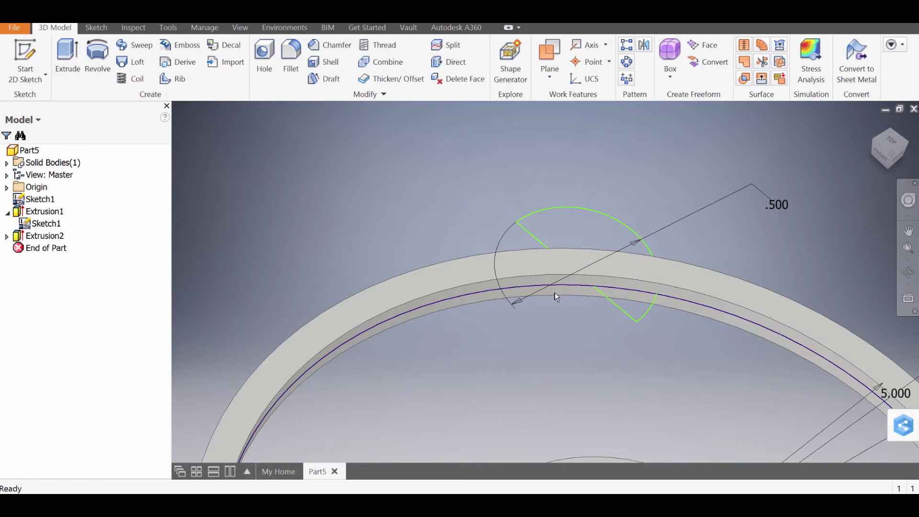
{"action": "left_click", "coordinate": [97, 57]}
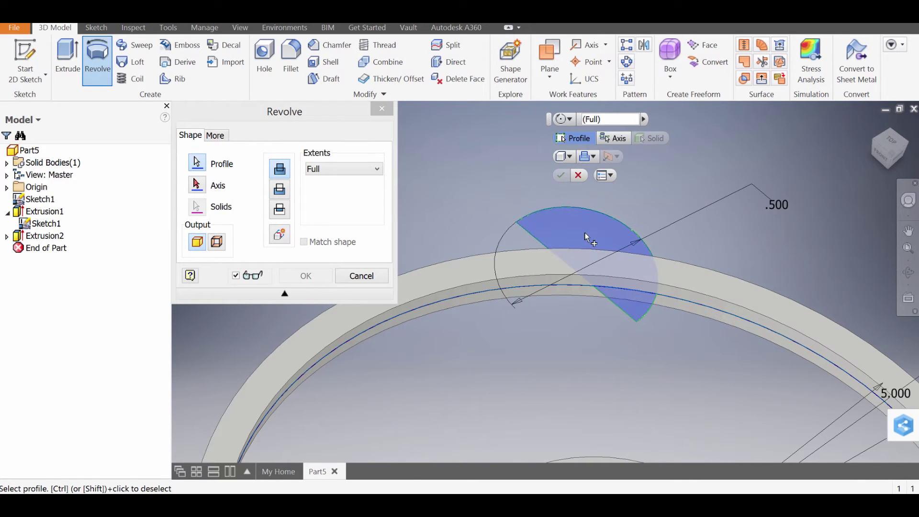
{"action": "left_click", "coordinate": [198, 186]}
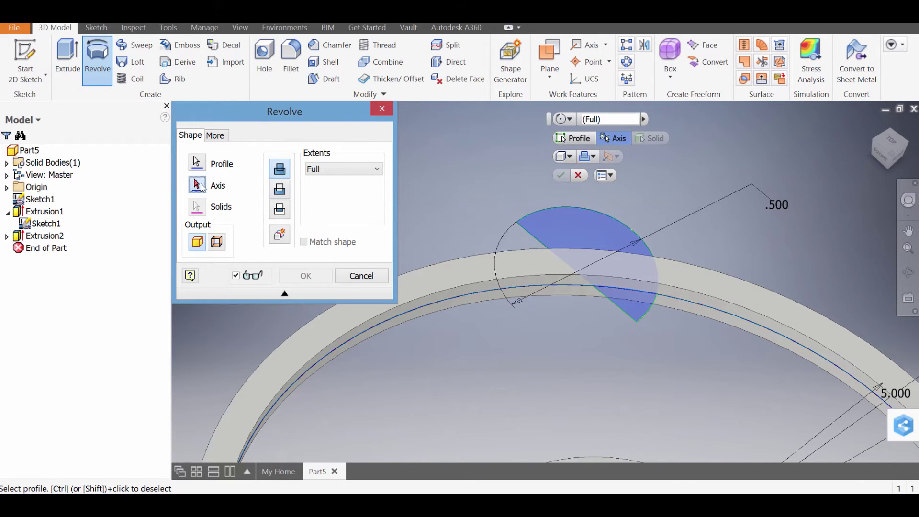
{"action": "left_click", "coordinate": [532, 240]}
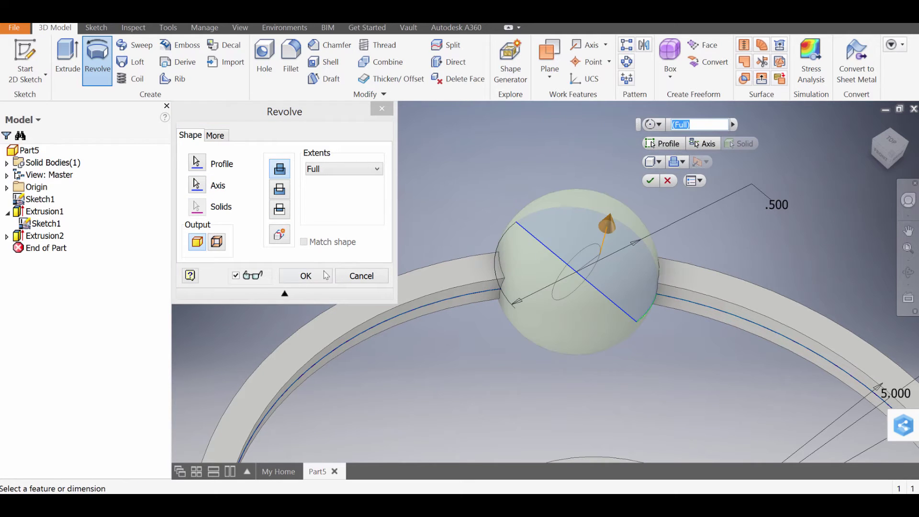
{"action": "left_click", "coordinate": [304, 276]}
{"action": "scroll", "coordinate": [323, 273], "scroll_direction": "up", "scroll_amount": 3}
{"action": "scroll", "coordinate": [323, 270], "scroll_direction": "up", "scroll_amount": 1}
{"action": "middle_click_drag", "start_coordinate": [398, 276], "coordinate": [746, 350]}
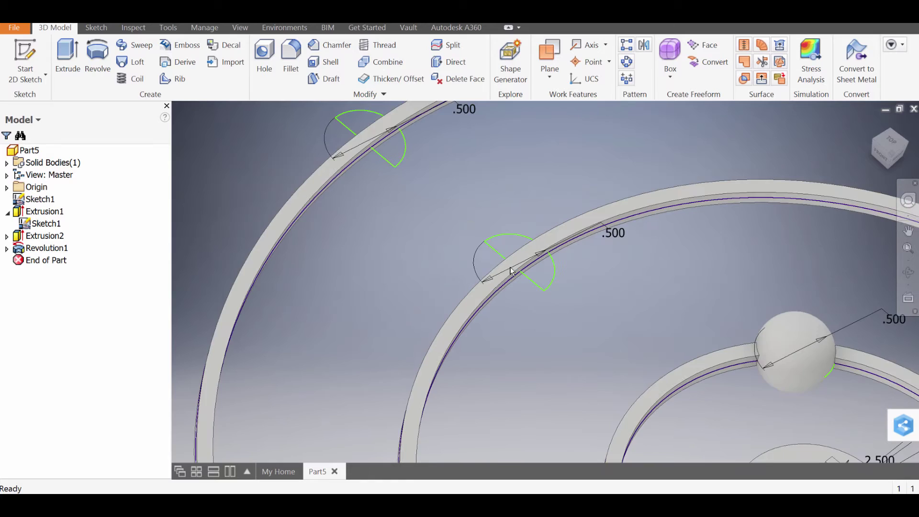
Step: Revolve the half circle on the 5 in ring a full turn about its straight edge, joined to the body
{"action": "scroll", "coordinate": [508, 266], "scroll_direction": "down", "scroll_amount": 3}
{"action": "left_click", "coordinate": [97, 55]}
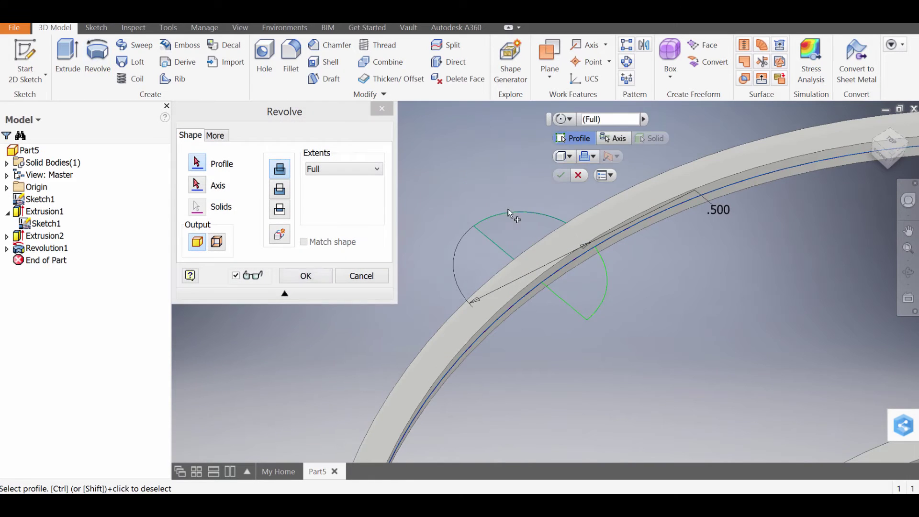
{"action": "left_click", "coordinate": [197, 184]}
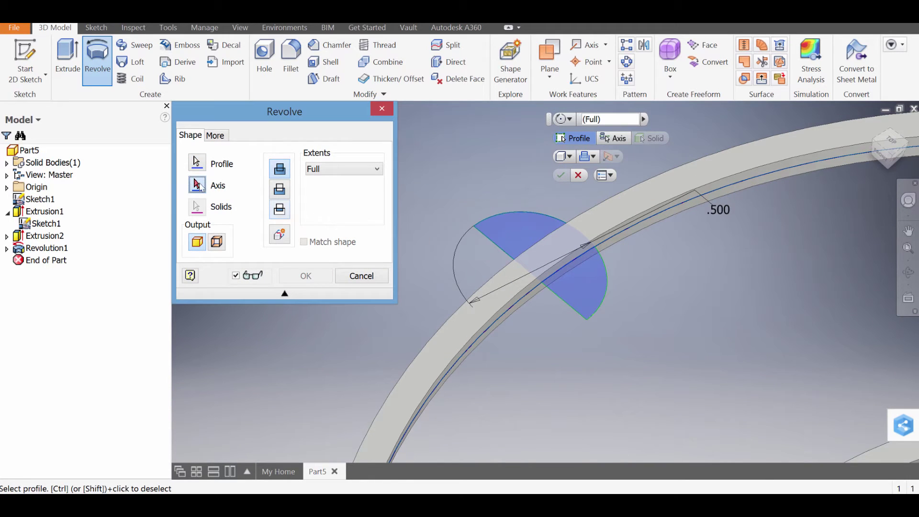
{"action": "left_click", "coordinate": [496, 246]}
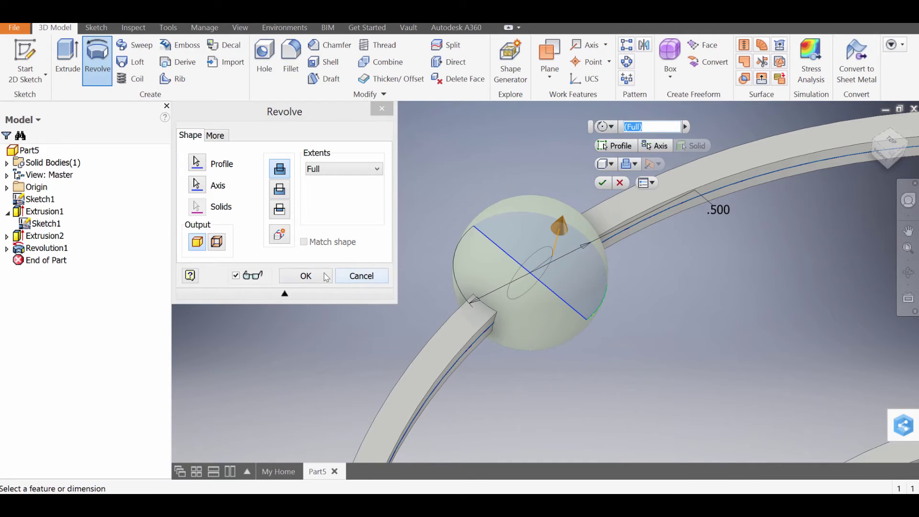
{"action": "left_click", "coordinate": [320, 274]}
Step: Revolve the half circle on the 7.5 in ring a full turn about its straight edge to form a joined electron sphere
{"action": "scroll", "coordinate": [320, 274], "scroll_direction": "up", "scroll_amount": 3}
{"action": "middle_click_drag", "start_coordinate": [405, 311], "coordinate": [500, 363]}
{"action": "scroll", "coordinate": [500, 363], "scroll_direction": "up", "scroll_amount": 3}
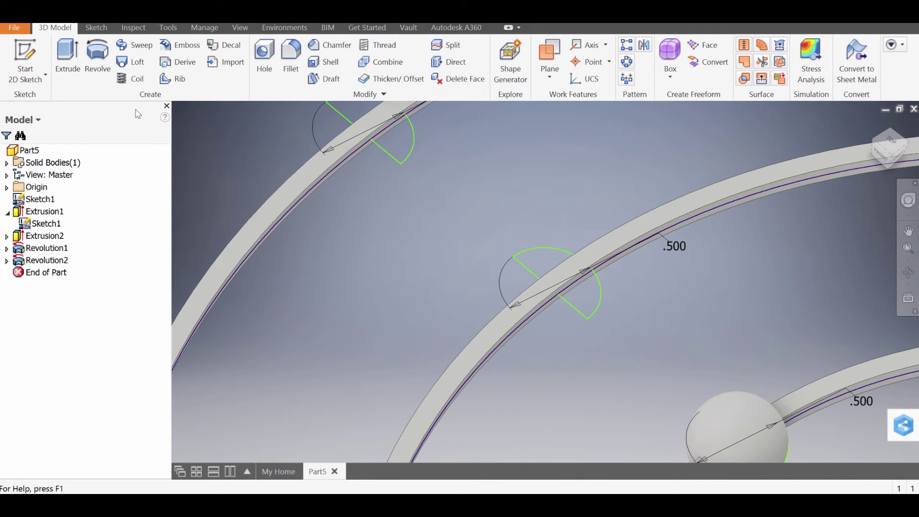
{"action": "left_click", "coordinate": [97, 55]}
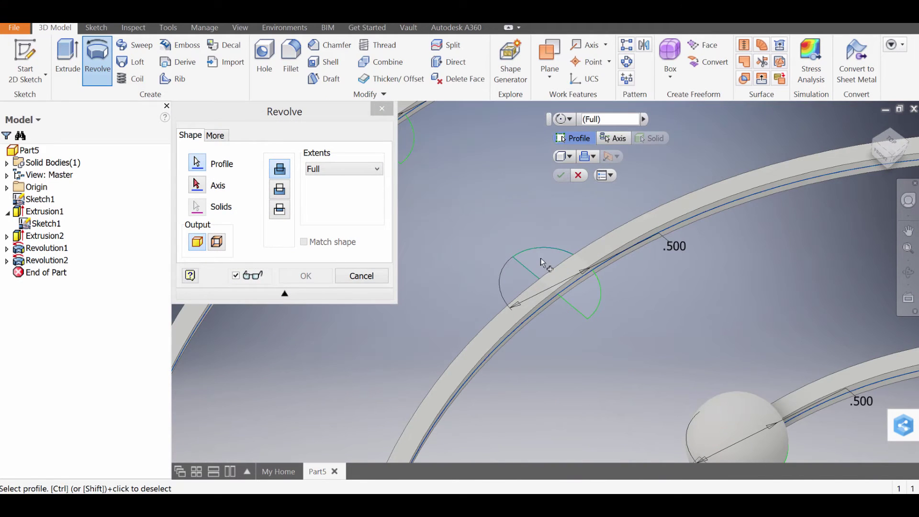
{"action": "left_click", "coordinate": [541, 258]}
{"action": "left_click", "coordinate": [203, 189]}
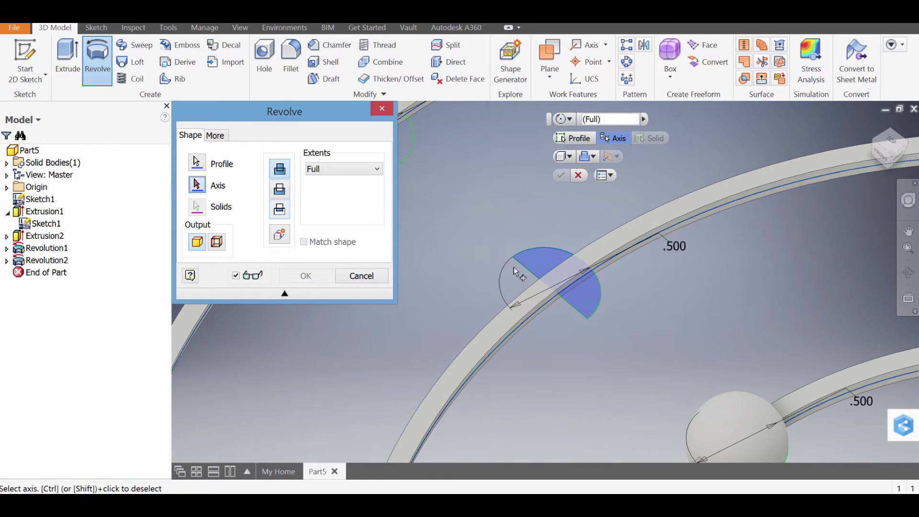
{"action": "left_click", "coordinate": [549, 287]}
{"action": "left_click", "coordinate": [302, 277]}
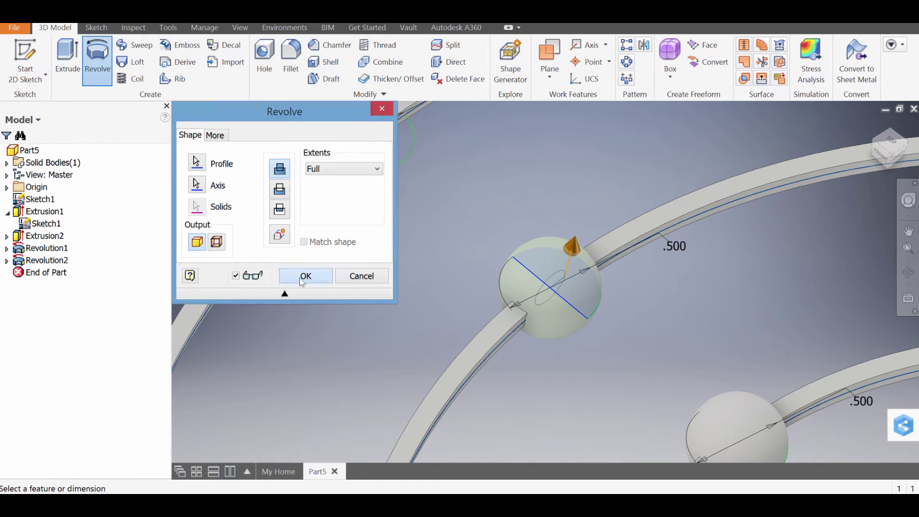
Step: Revolve the half circle on the outermost 10 in ring a full turn about its straight edge as a joined sphere
{"action": "middle_click_drag", "start_coordinate": [383, 337], "coordinate": [449, 408]}
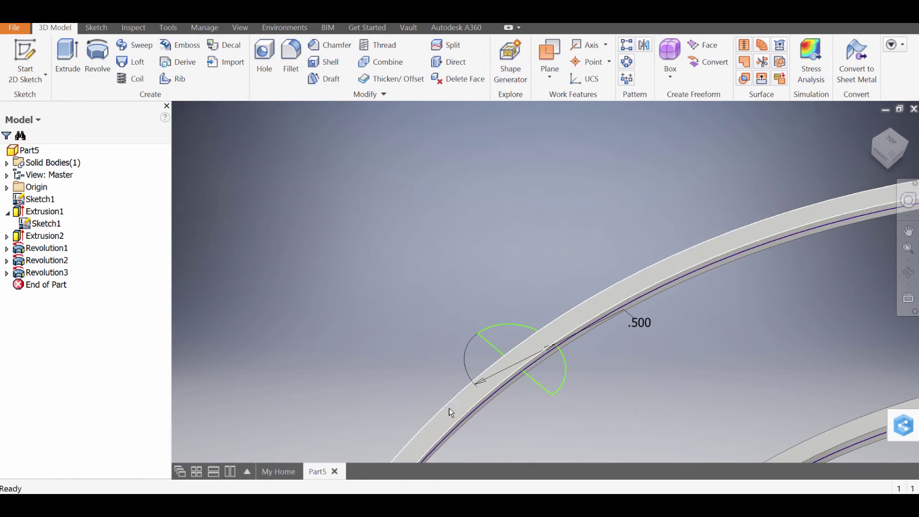
{"action": "left_click", "coordinate": [97, 55]}
{"action": "left_click", "coordinate": [571, 294]}
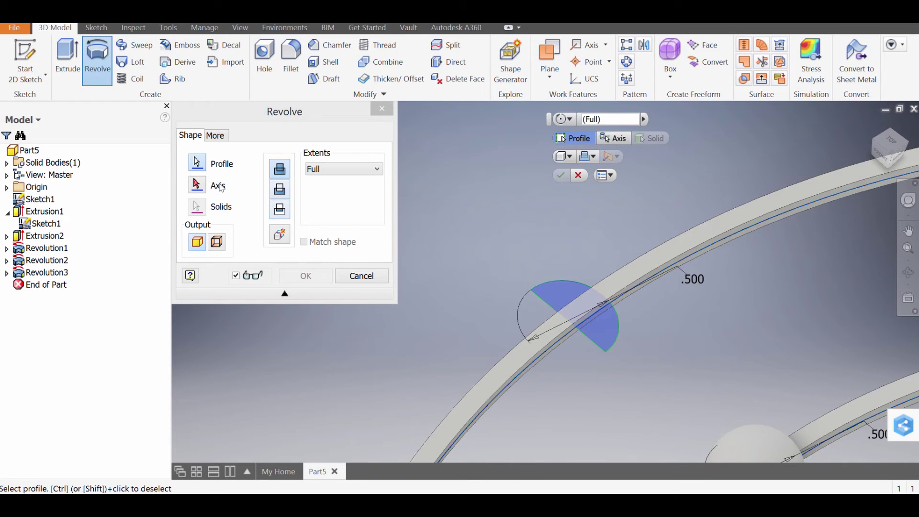
{"action": "left_click", "coordinate": [549, 303]}
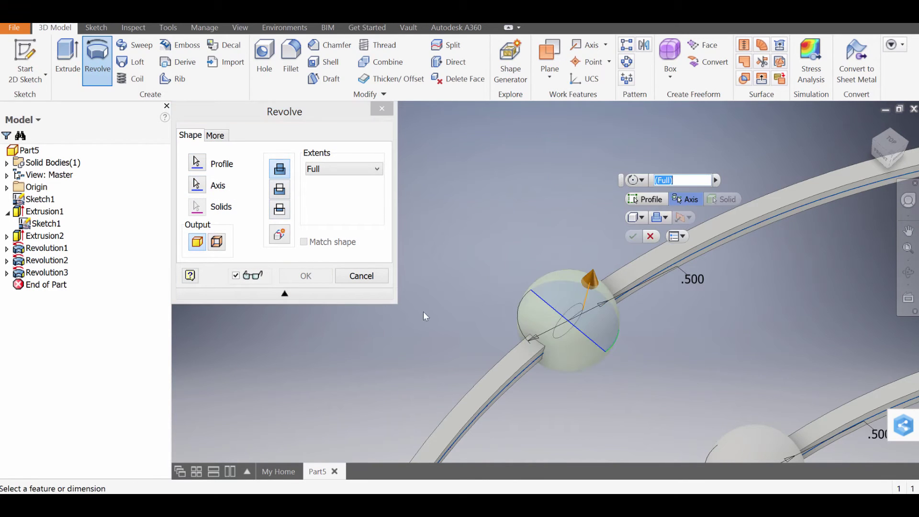
{"action": "left_click", "coordinate": [305, 280]}
Step: Turn off the visibility of the shared sketch under the ring extrusion
{"action": "scroll", "coordinate": [356, 301], "scroll_direction": "up", "scroll_amount": 7}
{"action": "middle_click_drag", "start_coordinate": [471, 386], "coordinate": [464, 360]}
{"action": "scroll", "coordinate": [433, 236], "scroll_direction": "down", "scroll_amount": 4}
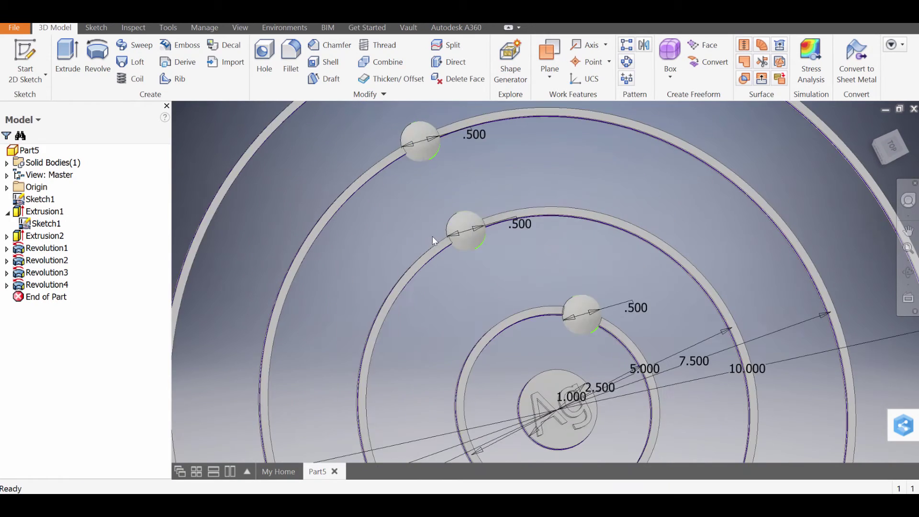
{"action": "middle_click_drag", "start_coordinate": [397, 248], "coordinate": [402, 280]}
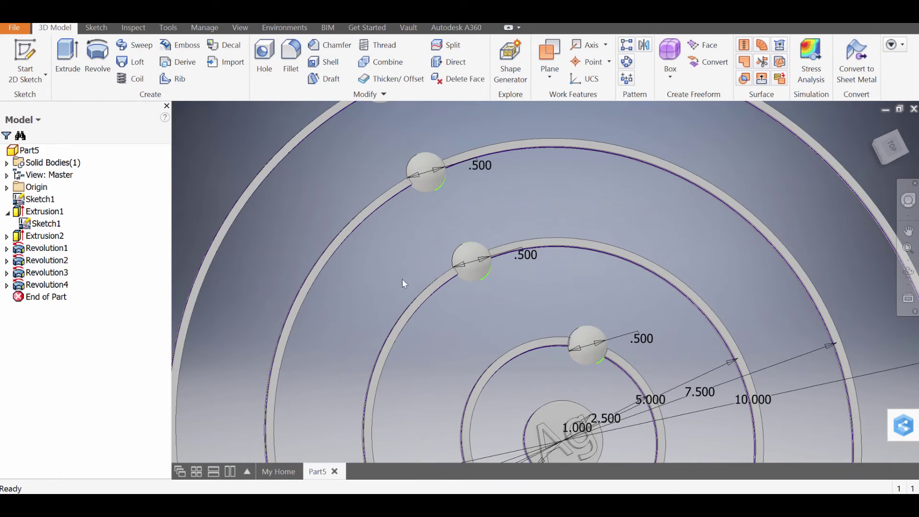
{"action": "right_click", "coordinate": [39, 225]}
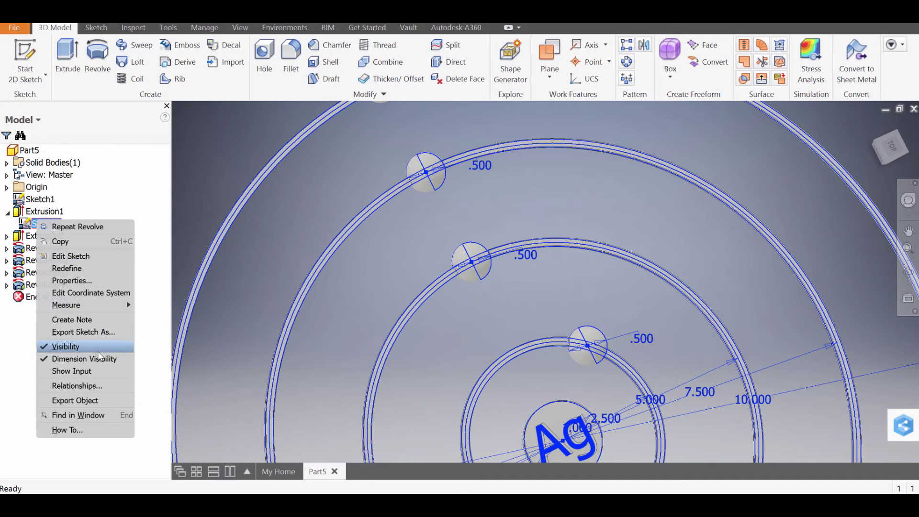
{"action": "left_click", "coordinate": [65, 347]}
Step: Examine the atom's four rings, their electron spheres and the "Ag" nucleus from several views
{"action": "scroll", "coordinate": [369, 363], "scroll_direction": "up", "scroll_amount": 4}
{"action": "scroll", "coordinate": [389, 319], "scroll_direction": "down", "scroll_amount": 1}
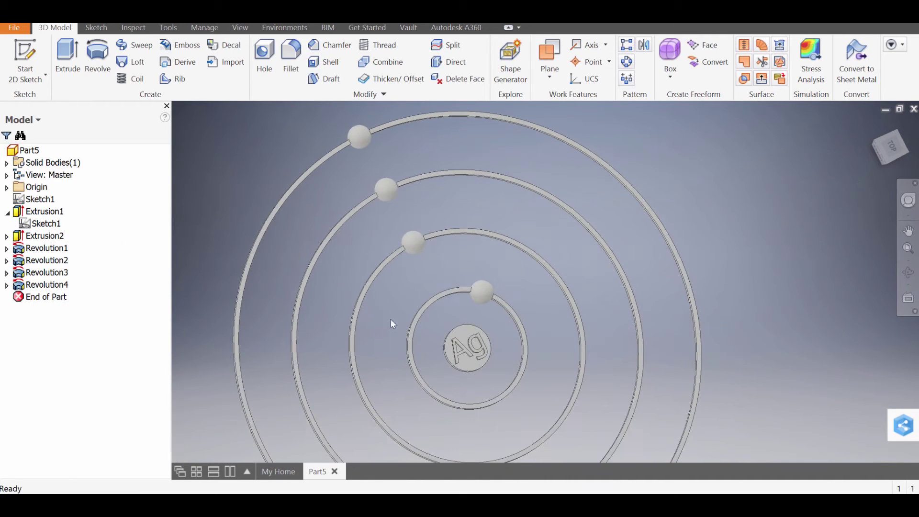
{"action": "scroll", "coordinate": [408, 295], "scroll_direction": "up", "scroll_amount": 3}
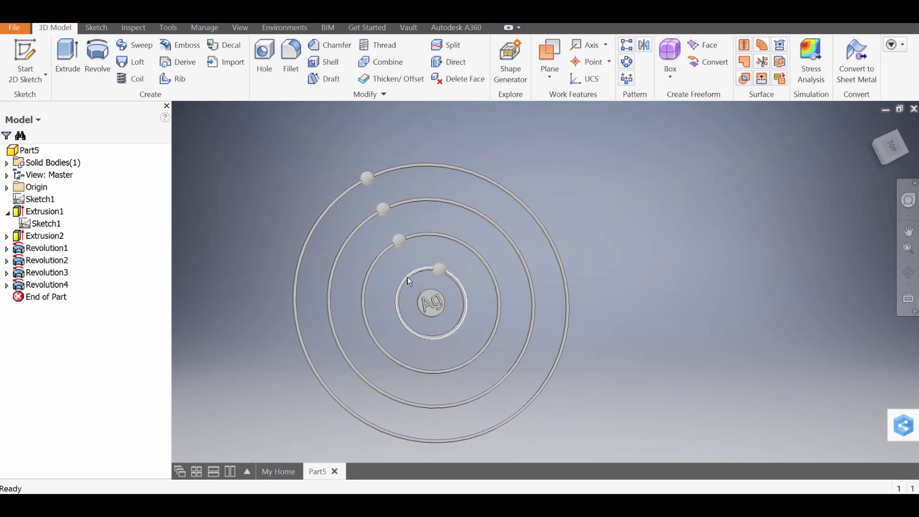
{"action": "scroll", "coordinate": [409, 267], "scroll_direction": "down", "scroll_amount": 5}
{"action": "mouse_move", "coordinate": [444, 306]}
{"action": "middle_mouse_down"}
{"action": "mouse_move", "coordinate": [416, 249]}
{"action": "mouse_move", "coordinate": [442, 294]}
{"action": "middle_mouse_up"}
{"action": "scroll", "coordinate": [410, 239], "scroll_direction": "up", "scroll_amount": 2}
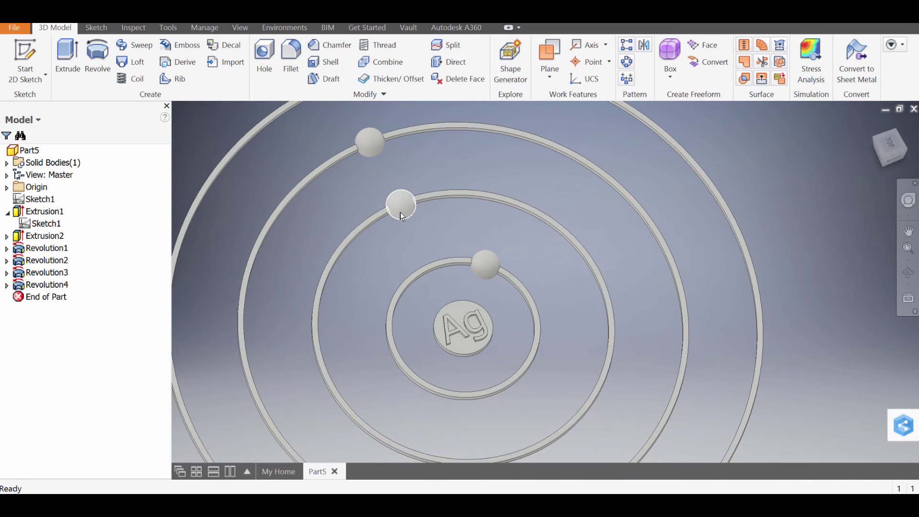
{"action": "middle_click_drag", "start_coordinate": [441, 252], "coordinate": [457, 263]}
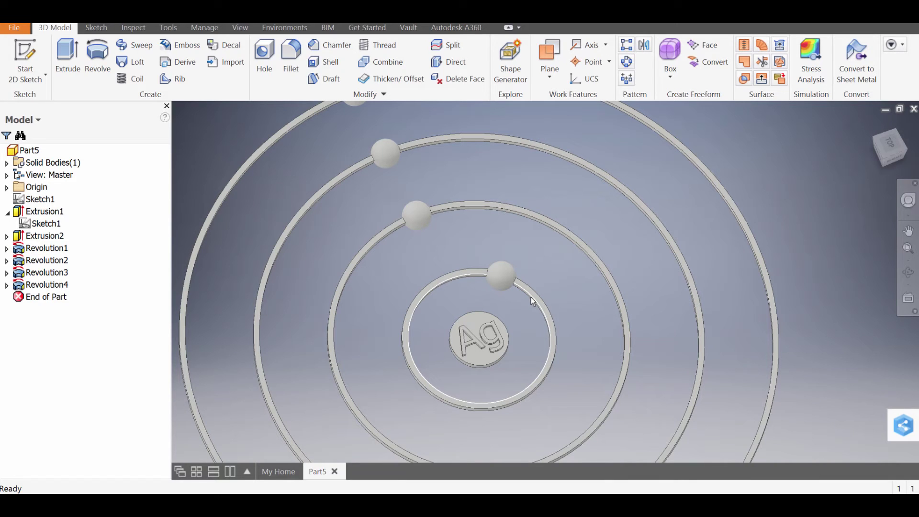
{"action": "middle_click_drag", "start_coordinate": [529, 302], "coordinate": [526, 302], "text": "shift"}
{"action": "middle_click_drag", "start_coordinate": [470, 325], "coordinate": [533, 325]}
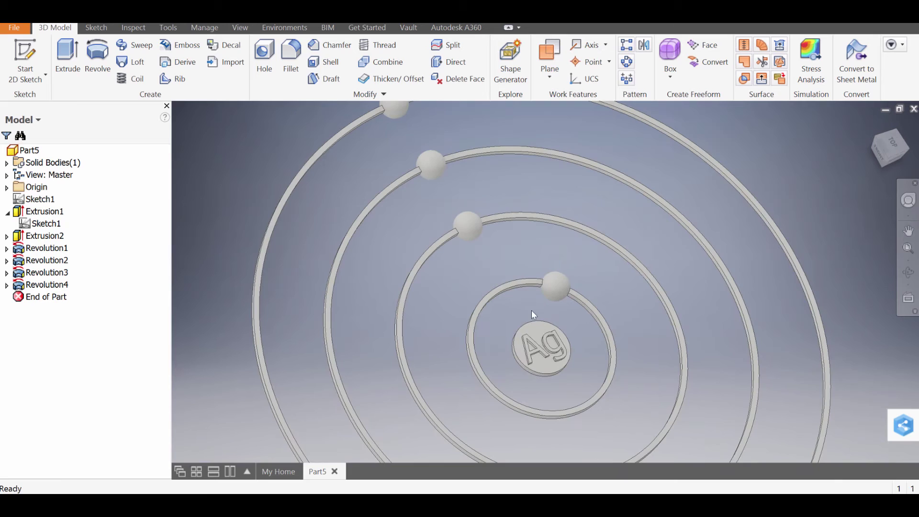
Step: Circular-pattern the electron sphere on the innermost ring to 2 occurrences over 360 deg around that ring's axis
{"action": "scroll", "coordinate": [536, 309], "scroll_direction": "down", "scroll_amount": 3}
{"action": "middle_click_drag", "start_coordinate": [551, 294], "coordinate": [571, 263]}
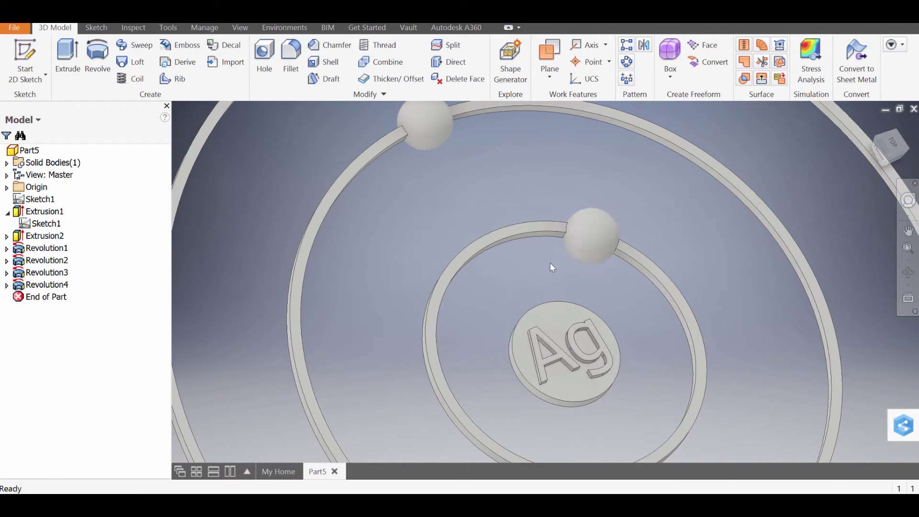
{"action": "left_click", "coordinate": [626, 62]}
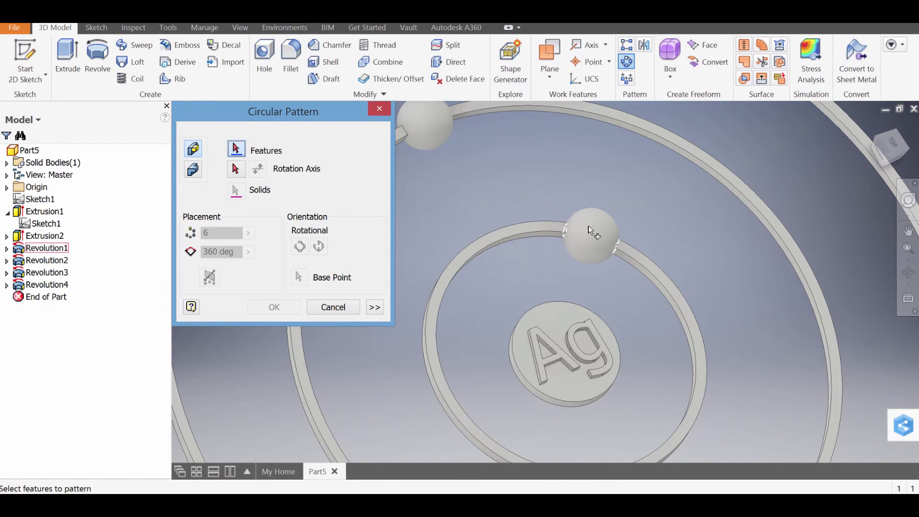
{"action": "left_click", "coordinate": [590, 231]}
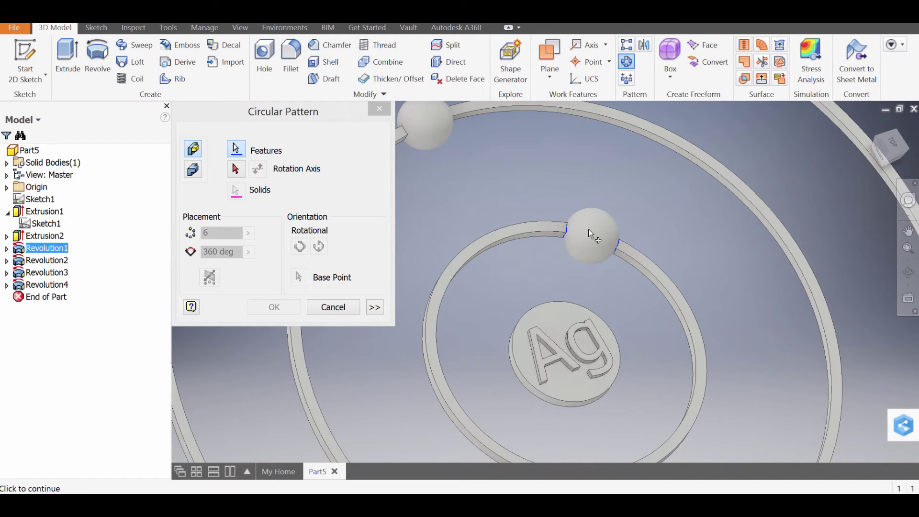
{"action": "left_click", "coordinate": [235, 174]}
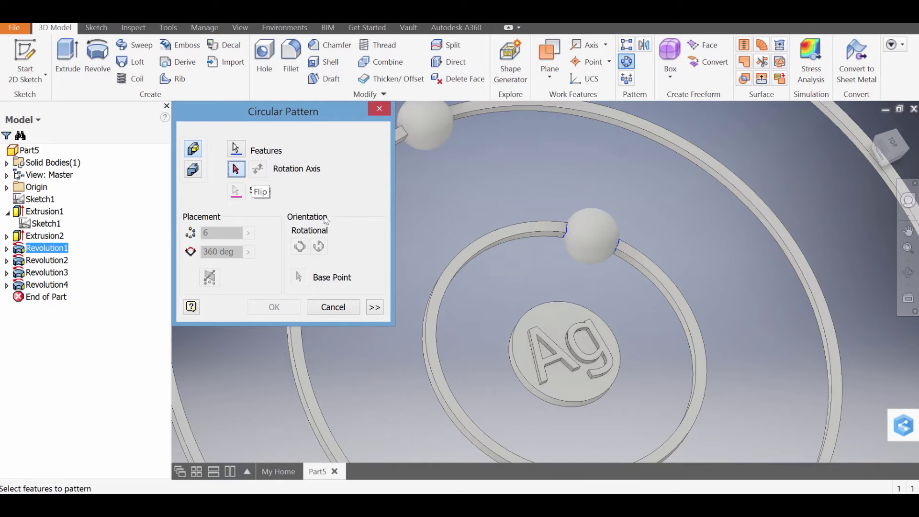
{"action": "left_click", "coordinate": [544, 237]}
{"action": "middle_click_drag", "start_coordinate": [448, 298], "coordinate": [452, 198]}
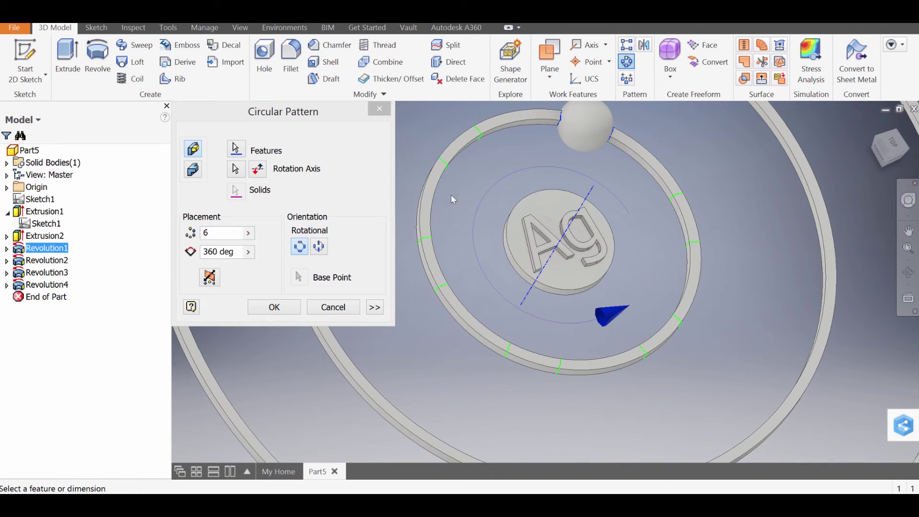
{"action": "left_click", "coordinate": [207, 233]}
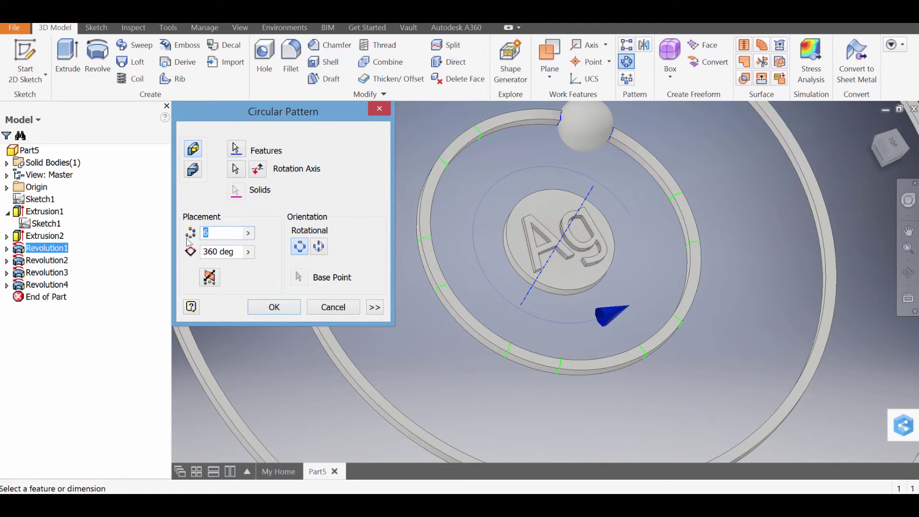
{"action": "type", "text": "2"}
{"action": "left_click", "coordinate": [283, 308]}
{"action": "middle_click_drag", "start_coordinate": [492, 263], "coordinate": [483, 296]}
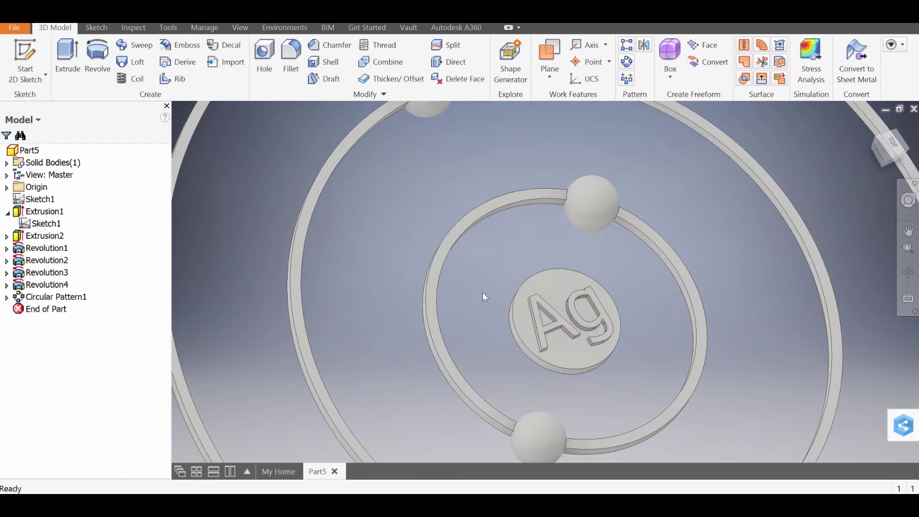
Step: Circular-pattern the electron sphere on the second ring over 360 deg around that ring's axis
{"action": "middle_click_drag", "start_coordinate": [546, 267], "coordinate": [569, 222]}
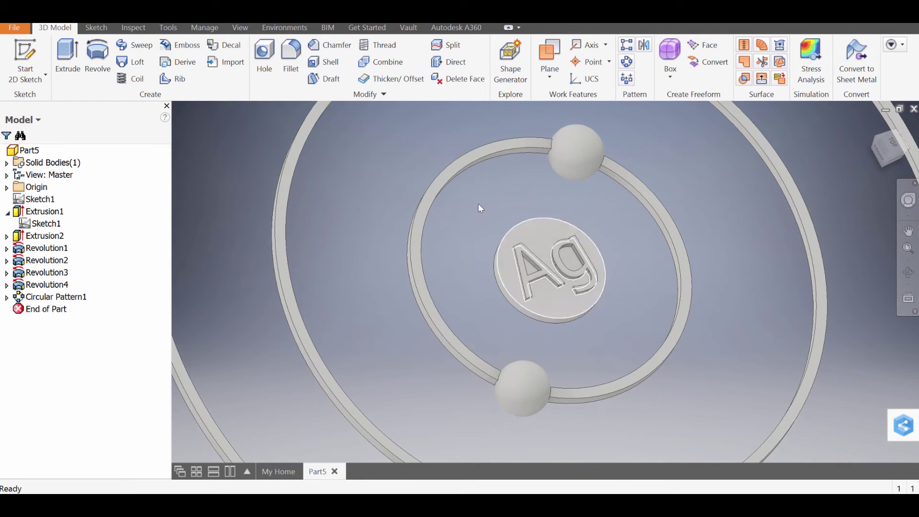
{"action": "middle_click_drag", "start_coordinate": [481, 206], "coordinate": [395, 391]}
{"action": "middle_click_drag", "start_coordinate": [434, 328], "coordinate": [499, 273]}
{"action": "left_click", "coordinate": [627, 62]}
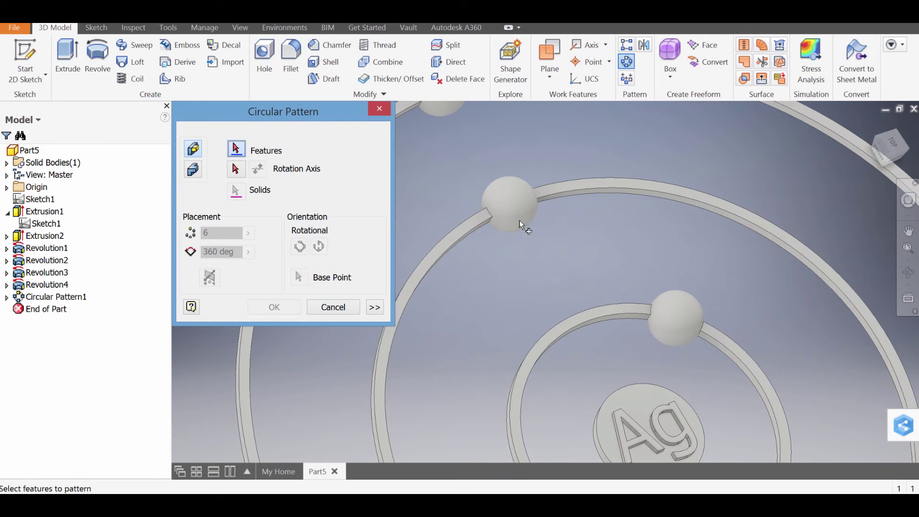
{"action": "left_click", "coordinate": [513, 207]}
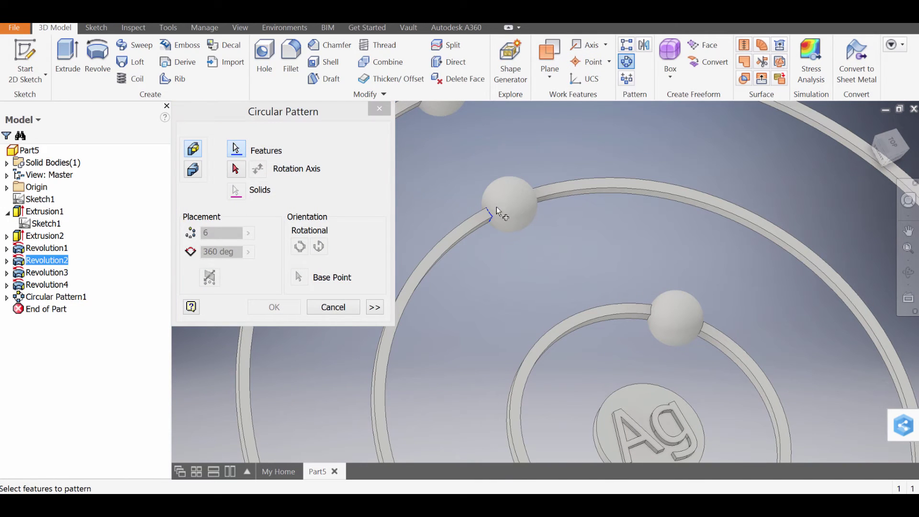
{"action": "left_click", "coordinate": [235, 170]}
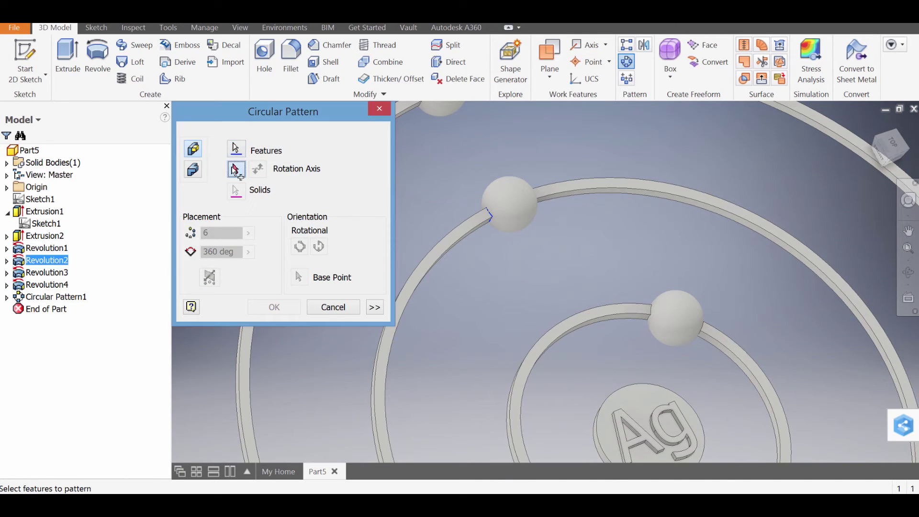
{"action": "left_click", "coordinate": [565, 195]}
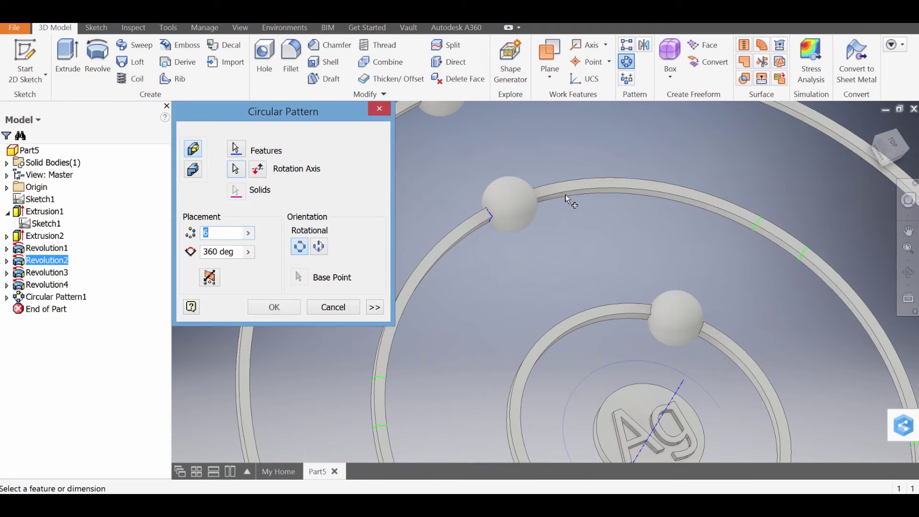
{"action": "middle_click_drag", "start_coordinate": [565, 195], "coordinate": [577, 158]}
{"action": "left_click_drag", "start_coordinate": [224, 237], "coordinate": [169, 230]}
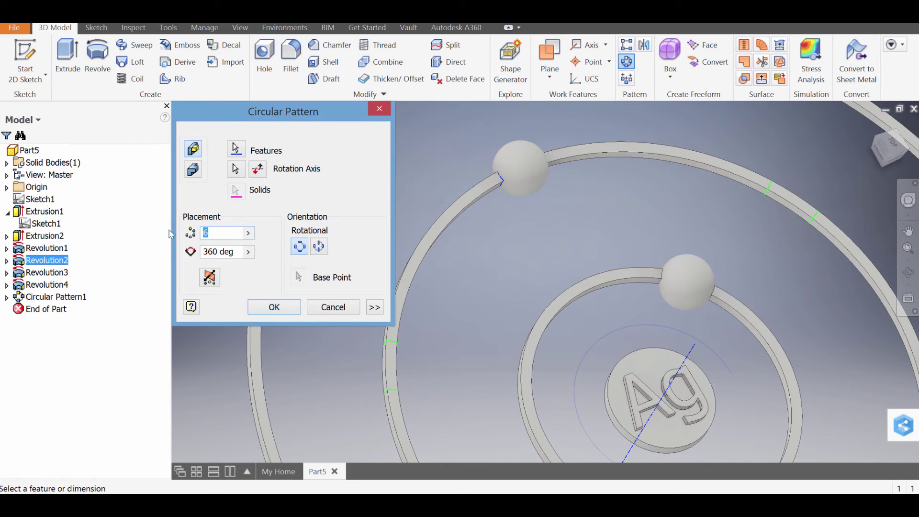
{"action": "left_click", "coordinate": [274, 307]}
Step: Circular-pattern the electron sphere on the third ring to 18 occurrences over 360 deg around that ring's axis
{"action": "mouse_move", "coordinate": [409, 340]}
{"action": "middle_mouse_down"}
{"action": "mouse_move", "coordinate": [409, 194]}
{"action": "mouse_move", "coordinate": [403, 286]}
{"action": "mouse_move", "coordinate": [473, 351]}
{"action": "middle_mouse_up"}
{"action": "middle_click_drag", "start_coordinate": [456, 249], "coordinate": [507, 327]}
{"action": "scroll", "coordinate": [490, 257], "scroll_direction": "down", "scroll_amount": 3}
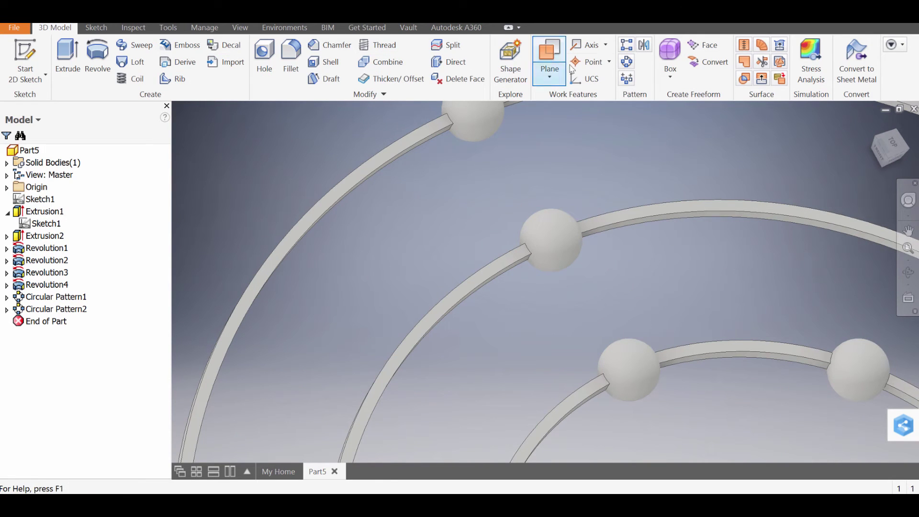
{"action": "left_click", "coordinate": [627, 62]}
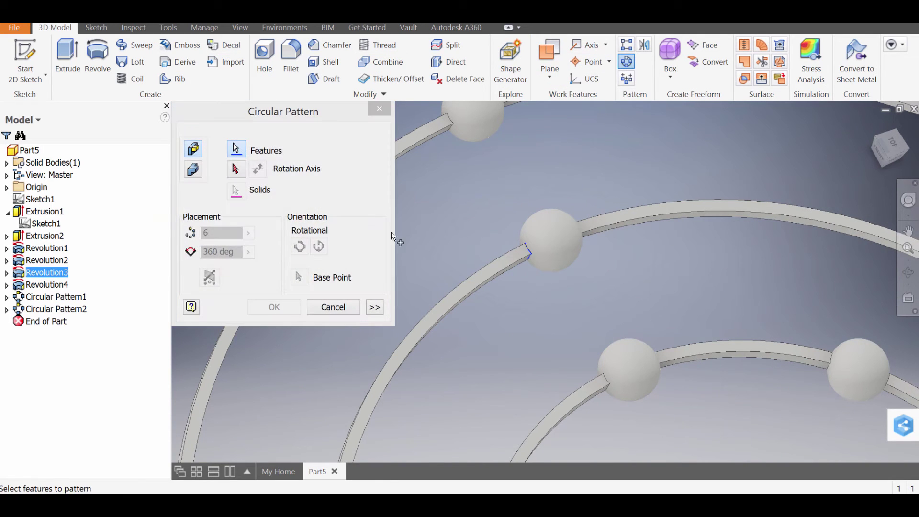
{"action": "left_click", "coordinate": [237, 170]}
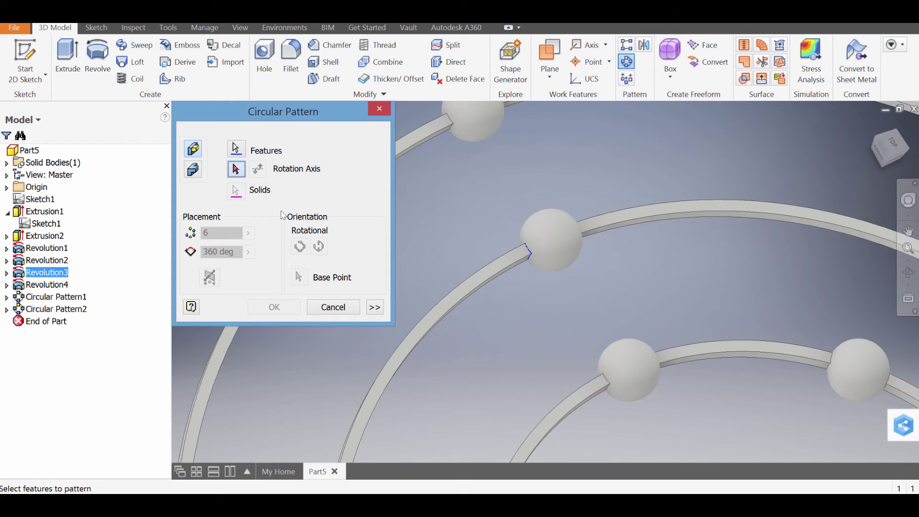
{"action": "left_click", "coordinate": [622, 230]}
{"action": "middle_click_drag", "start_coordinate": [615, 248], "coordinate": [661, 244]}
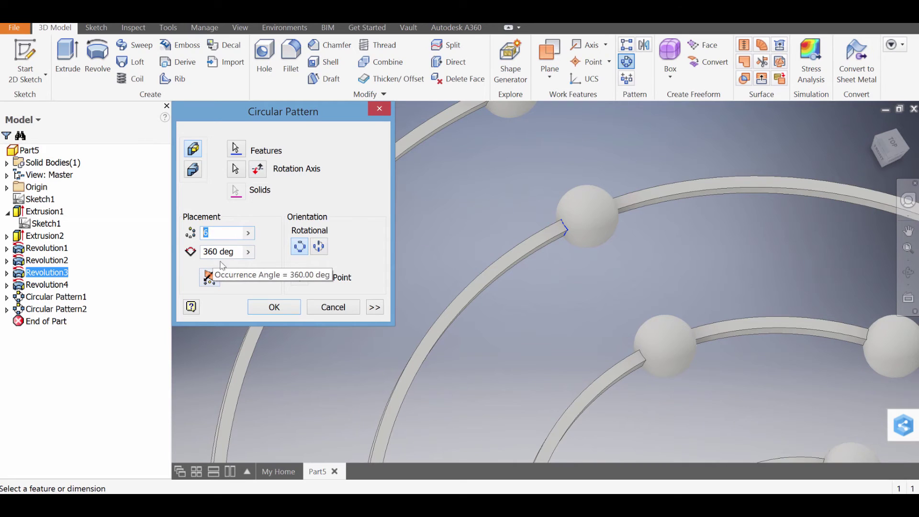
{"action": "type", "text": "18"}
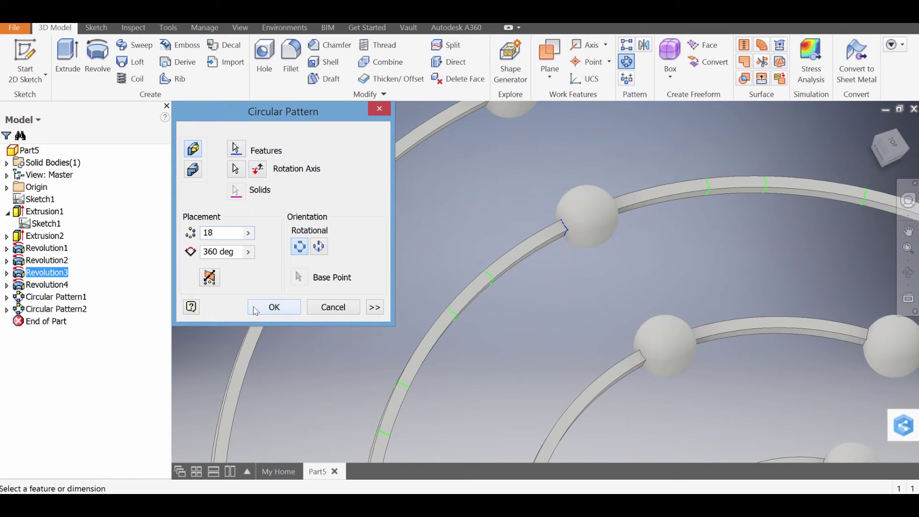
{"action": "left_click", "coordinate": [255, 310]}
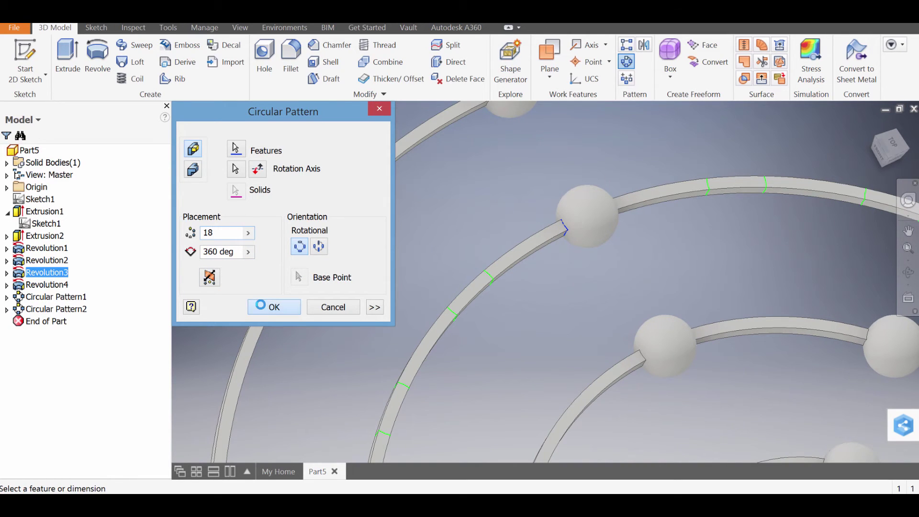
{"action": "left_click_drag", "start_coordinate": [506, 218], "coordinate": [535, 70]}
{"action": "key", "text": "Escape"}
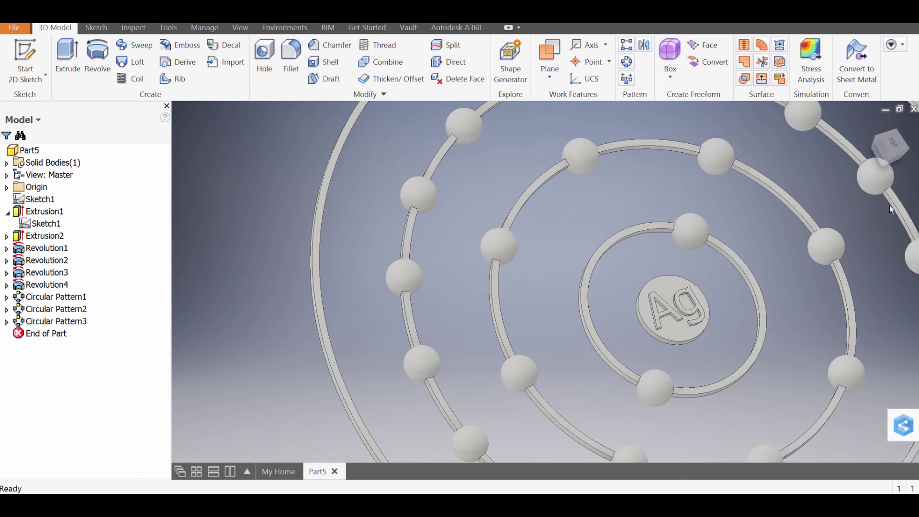
Step: Circular-pattern the electron sphere on the outermost ring to 19 occurrences over 360 deg around that ring's axis
{"action": "middle_click_drag", "start_coordinate": [569, 116], "coordinate": [472, 341]}
{"action": "scroll", "coordinate": [394, 243], "scroll_direction": "down", "scroll_amount": 1}
{"action": "scroll", "coordinate": [391, 241], "scroll_direction": "up", "scroll_amount": 4}
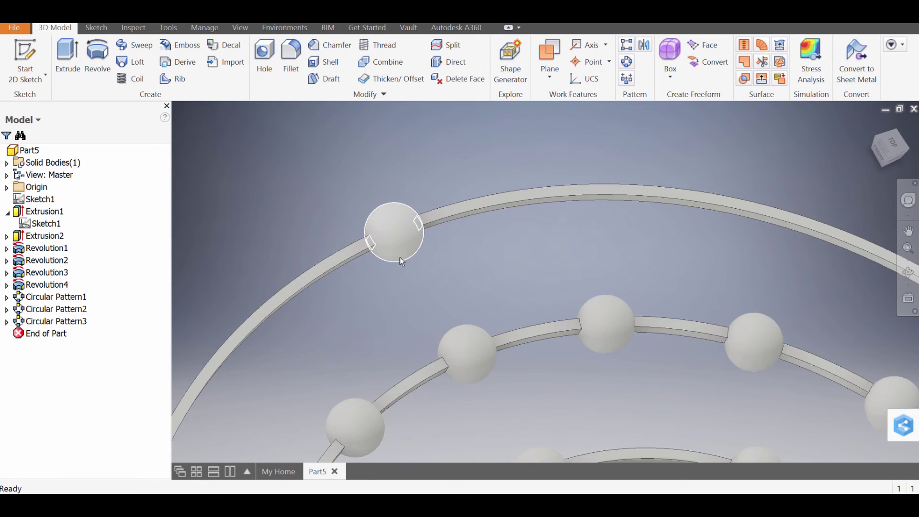
{"action": "middle_click_drag", "start_coordinate": [400, 257], "coordinate": [460, 192]}
{"action": "middle_click_drag", "start_coordinate": [721, 398], "coordinate": [753, 417]}
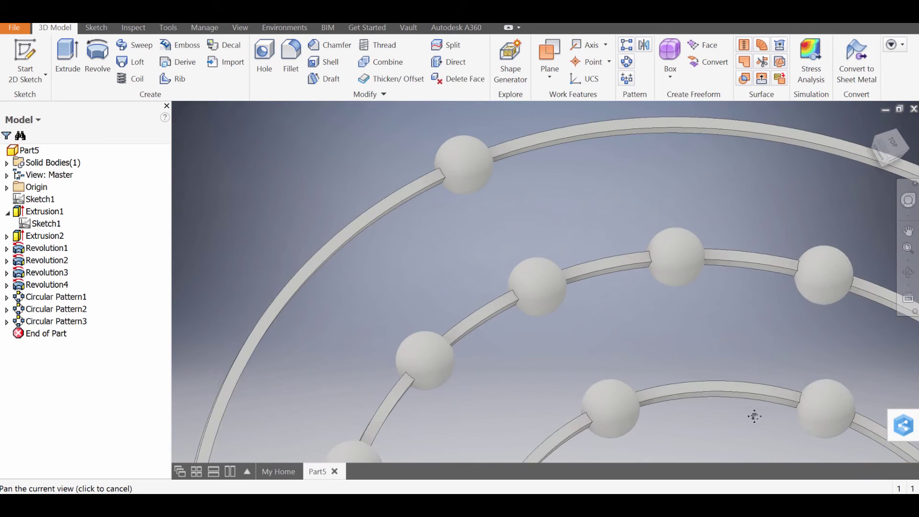
{"action": "middle_click_drag", "start_coordinate": [548, 295], "coordinate": [639, 346]}
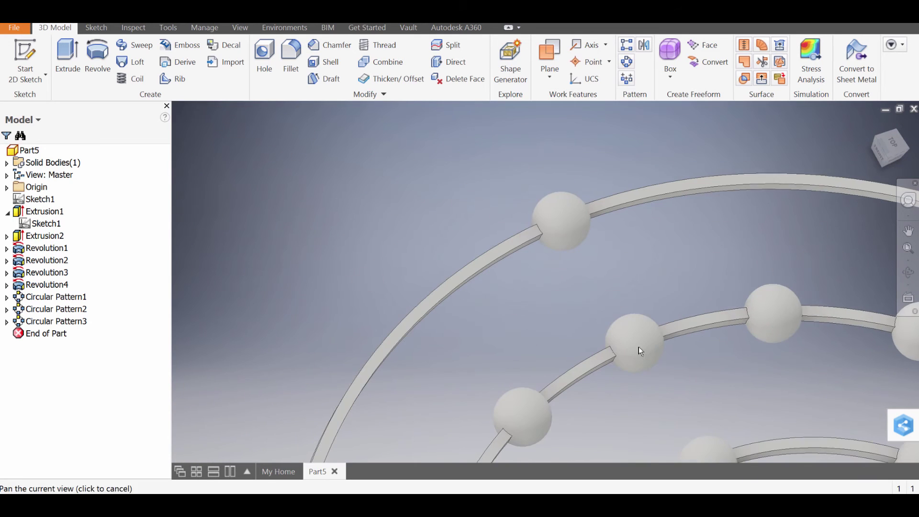
{"action": "left_click", "coordinate": [626, 62]}
{"action": "left_click", "coordinate": [236, 171]}
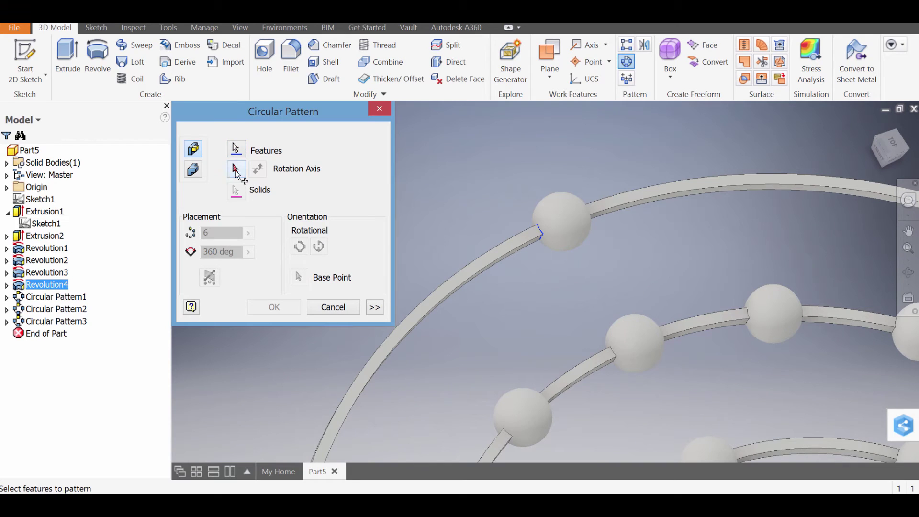
{"action": "left_click", "coordinate": [662, 199]}
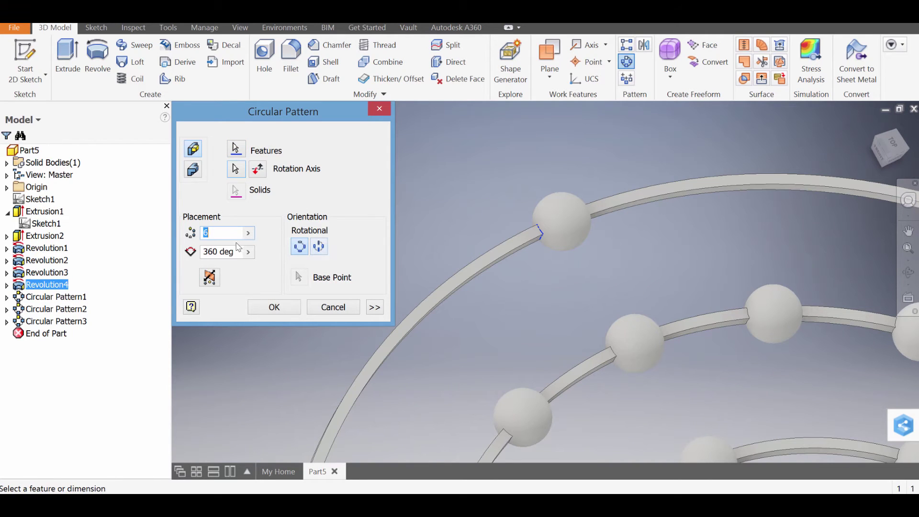
{"action": "left_click", "coordinate": [272, 307]}
Step: Examine the electron spheres patterned around all four rings from several views
{"action": "scroll", "coordinate": [507, 396], "scroll_direction": "down", "scroll_amount": 5}
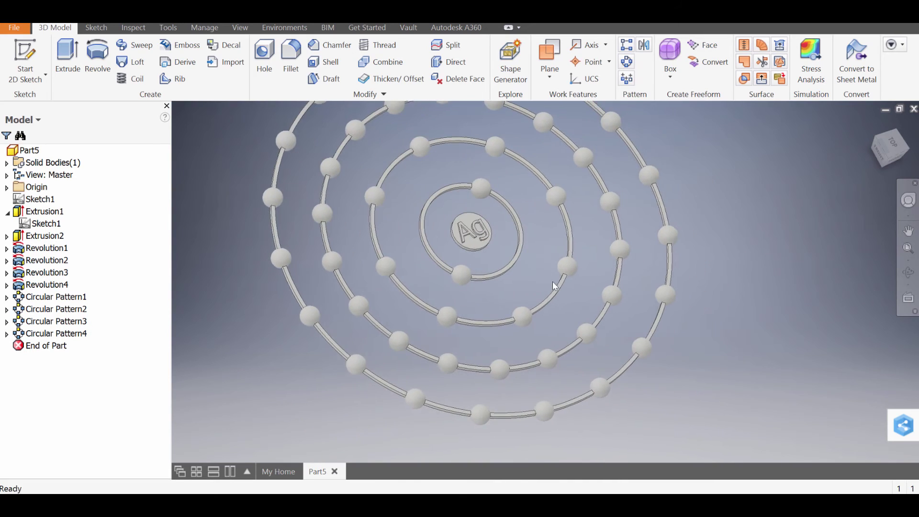
{"action": "middle_click_drag", "start_coordinate": [553, 281], "coordinate": [522, 317], "text": "shift"}
{"action": "middle_click_drag", "start_coordinate": [522, 316], "coordinate": [562, 344]}
{"action": "mouse_move", "coordinate": [518, 282]}
{"action": "middle_mouse_down"}
{"action": "mouse_move", "coordinate": [529, 303]}
{"action": "mouse_move", "coordinate": [550, 286]}
{"action": "mouse_move", "coordinate": [532, 294]}
{"action": "mouse_move", "coordinate": [552, 300]}
{"action": "mouse_move", "coordinate": [510, 284]}
{"action": "middle_mouse_up"}
{"action": "scroll", "coordinate": [571, 303], "scroll_direction": "down", "scroll_amount": 2}
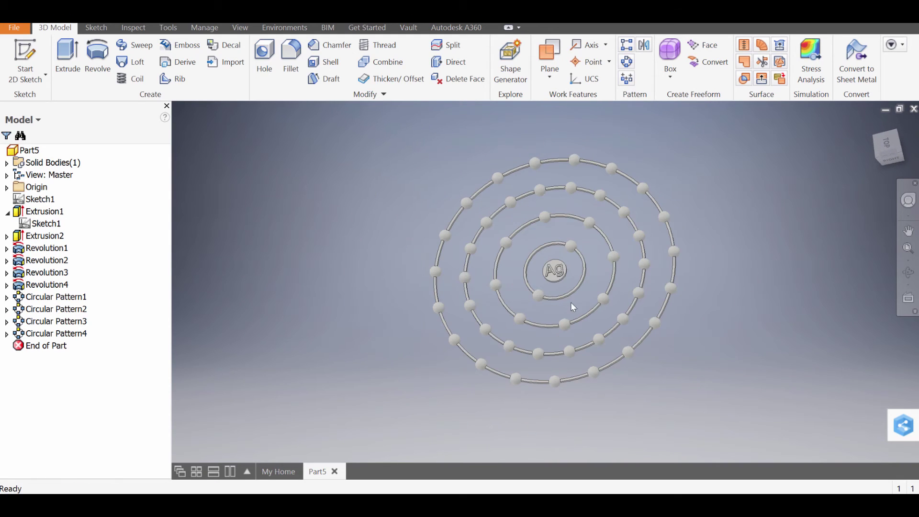
{"action": "middle_click_drag", "start_coordinate": [554, 331], "coordinate": [505, 327], "text": "shift"}
{"action": "scroll", "coordinate": [555, 330], "scroll_direction": "up", "scroll_amount": 3}
{"action": "scroll", "coordinate": [542, 327], "scroll_direction": "down", "scroll_amount": 3}
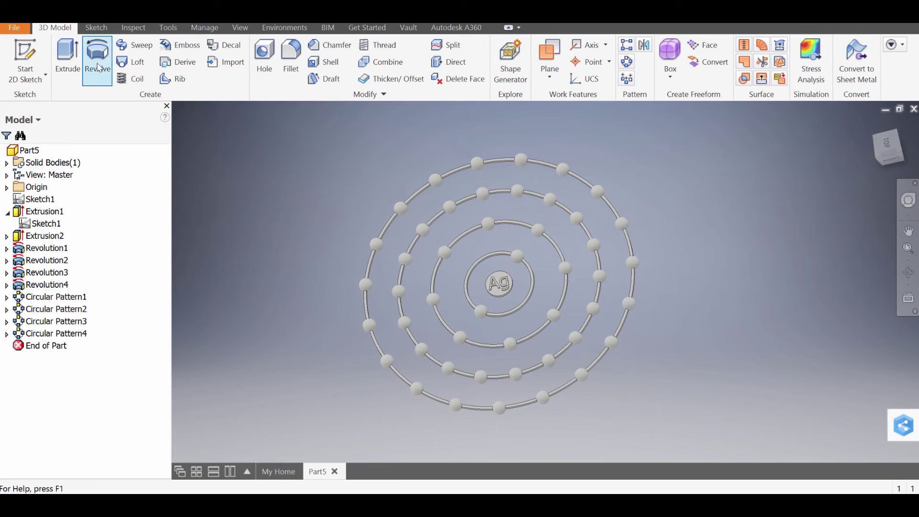
Step: Adjust the whole atom's appearance to black with RGB 0, 0, 0 and apply it
{"action": "left_click", "coordinate": [176, 31]}
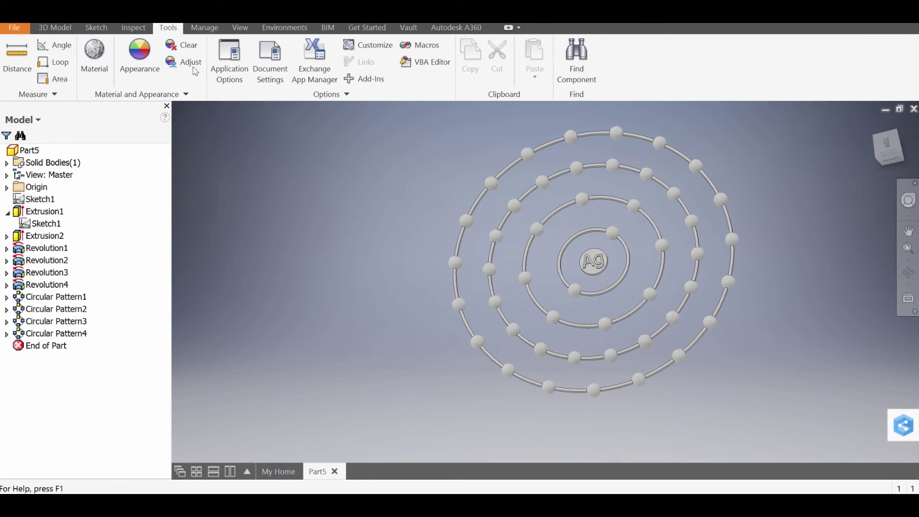
{"action": "left_click", "coordinate": [191, 69]}
{"action": "scroll", "coordinate": [509, 320], "scroll_direction": "up", "scroll_amount": 3}
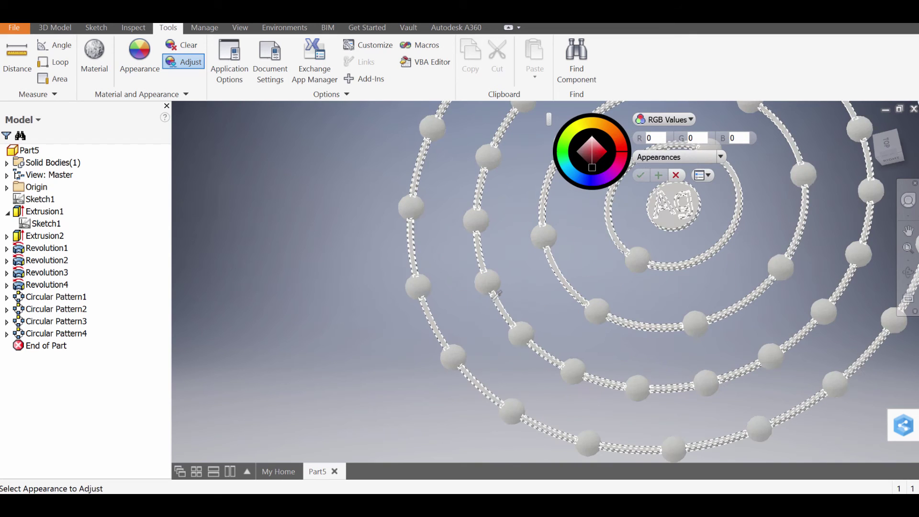
{"action": "left_click", "coordinate": [496, 295]}
{"action": "left_click_drag", "start_coordinate": [593, 145], "coordinate": [591, 201]}
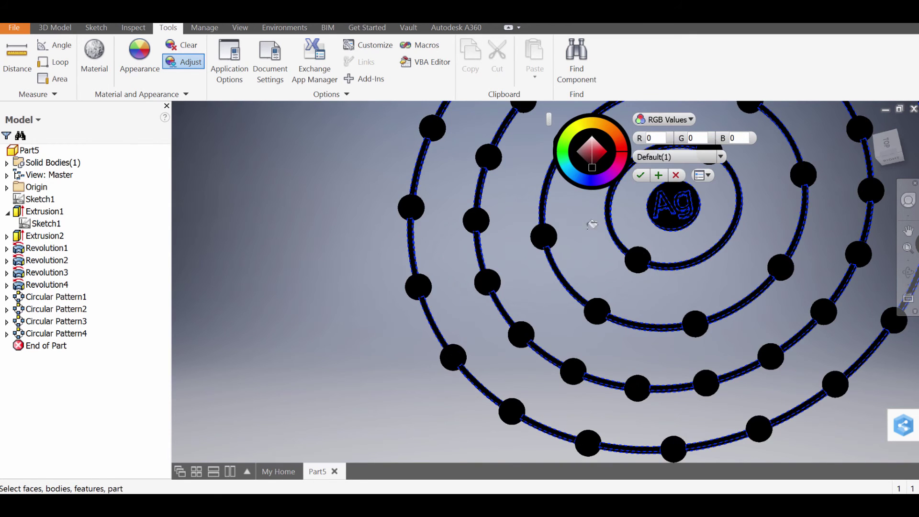
{"action": "left_click", "coordinate": [658, 178]}
Step: Select the first few electron spheres on the outer rings and adjust their appearance to green with RGB 76, 255, 0
{"action": "scroll", "coordinate": [397, 390], "scroll_direction": "up", "scroll_amount": 5}
{"action": "left_click", "coordinate": [607, 263]}
{"action": "middle_click_drag", "start_coordinate": [606, 356], "coordinate": [331, 409]}
{"action": "left_click", "coordinate": [551, 225]}
{"action": "scroll", "coordinate": [602, 313], "scroll_direction": "down", "scroll_amount": 1}
{"action": "middle_click_drag", "start_coordinate": [601, 312], "coordinate": [513, 167]}
{"action": "left_click", "coordinate": [438, 346]}
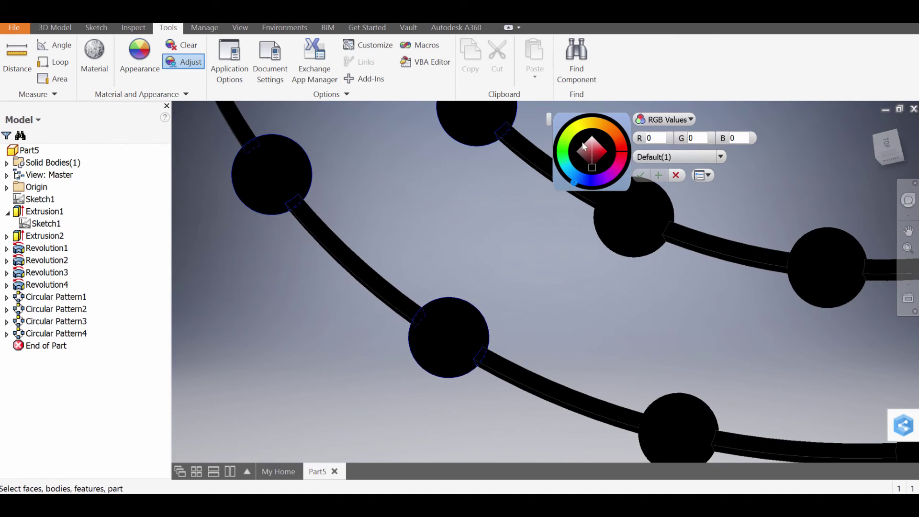
{"action": "left_click", "coordinate": [567, 146]}
{"action": "left_click", "coordinate": [606, 154]}
{"action": "left_click", "coordinate": [608, 151]}
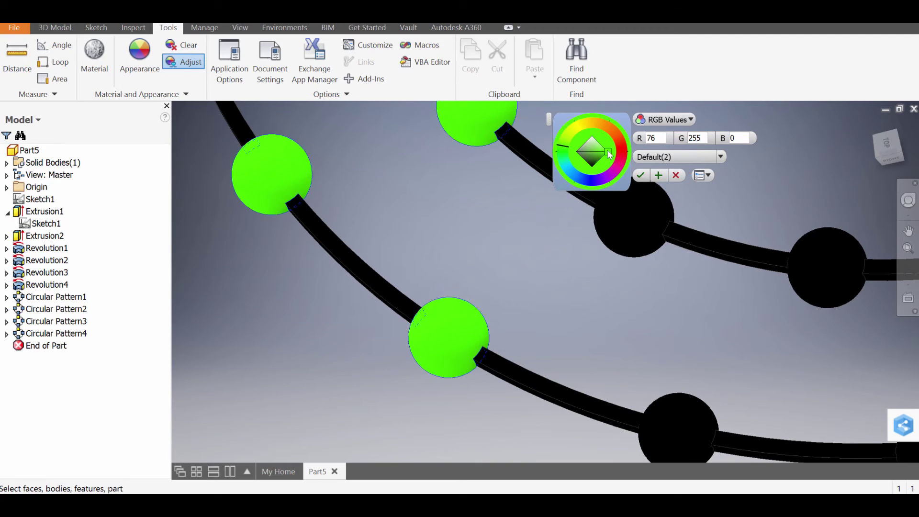
Step: Apply the same green appearance to the electron spheres along the lower arcs of the two outer rings
{"action": "left_click", "coordinate": [659, 234]}
{"action": "middle_click_drag", "start_coordinate": [704, 353], "coordinate": [456, 234]}
{"action": "left_click", "coordinate": [442, 323]}
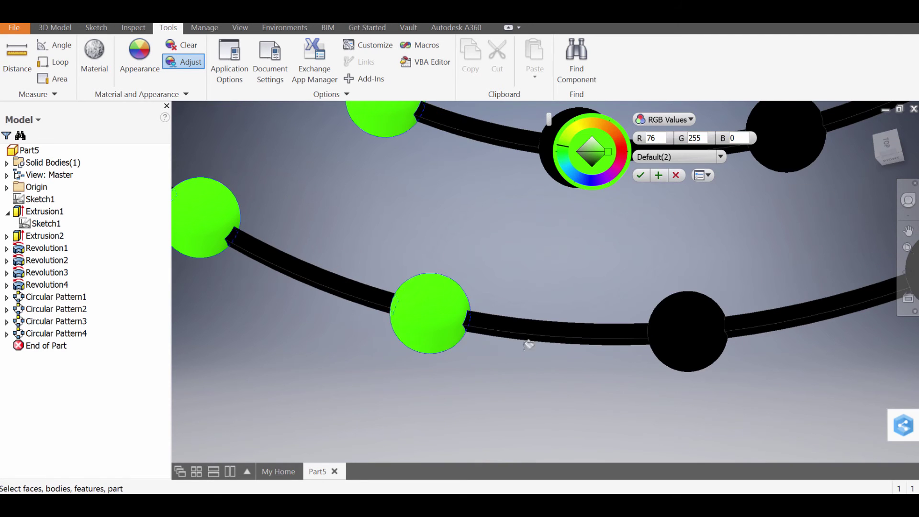
{"action": "middle_click_drag", "start_coordinate": [529, 343], "coordinate": [374, 403]}
{"action": "left_click", "coordinate": [419, 243]}
{"action": "left_click", "coordinate": [529, 391]}
{"action": "middle_click_drag", "start_coordinate": [530, 391], "coordinate": [470, 263]}
{"action": "left_click", "coordinate": [470, 263]}
{"action": "left_click", "coordinate": [597, 378]}
{"action": "middle_click_drag", "start_coordinate": [597, 378], "coordinate": [475, 374]}
{"action": "left_click", "coordinate": [467, 253]}
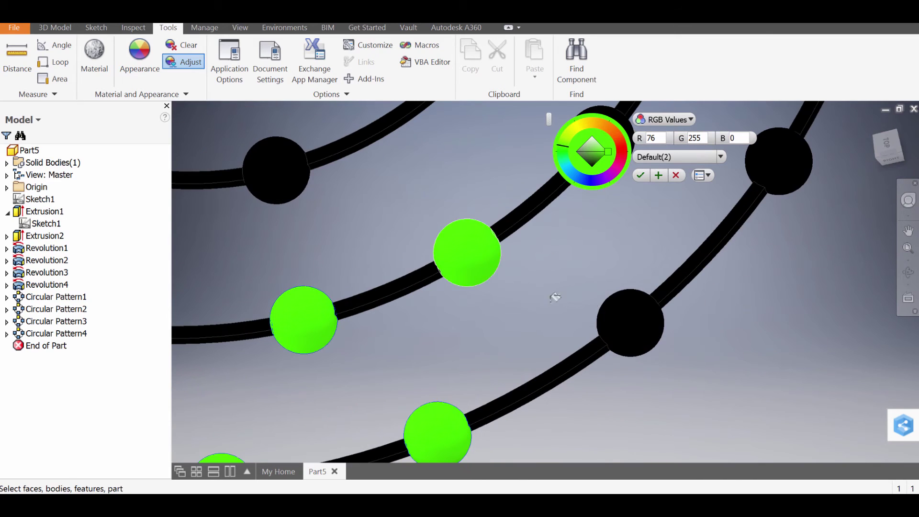
Step: Colour the electron spheres along the right-hand arcs of the two outer rings in the same green
{"action": "middle_click_drag", "start_coordinate": [637, 329], "coordinate": [345, 308]}
{"action": "left_click", "coordinate": [345, 307]}
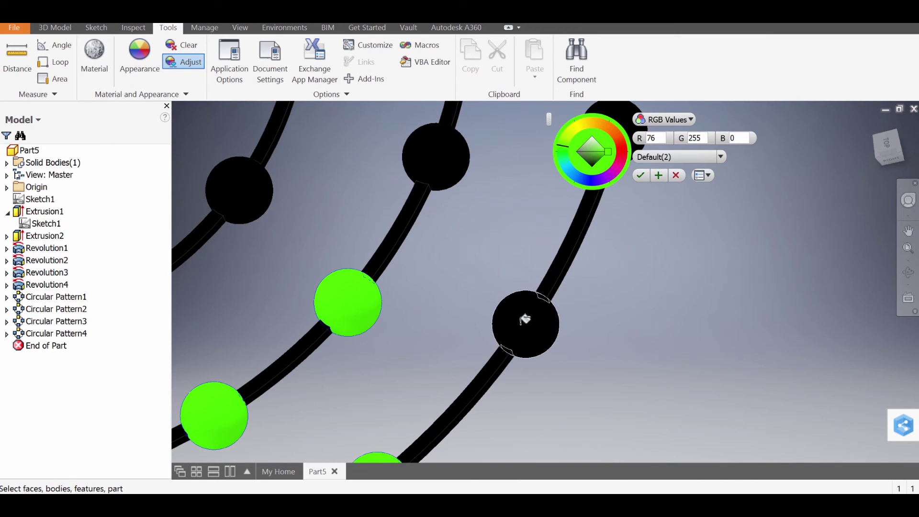
{"action": "left_click", "coordinate": [525, 320]}
{"action": "middle_click_drag", "start_coordinate": [525, 320], "coordinate": [324, 287]}
{"action": "left_click", "coordinate": [324, 290]}
{"action": "left_click", "coordinate": [503, 263]}
{"action": "middle_click_drag", "start_coordinate": [503, 263], "coordinate": [317, 304]}
{"action": "left_click", "coordinate": [317, 304]}
{"action": "left_click", "coordinate": [487, 238]}
{"action": "middle_click_drag", "start_coordinate": [486, 238], "coordinate": [421, 306]}
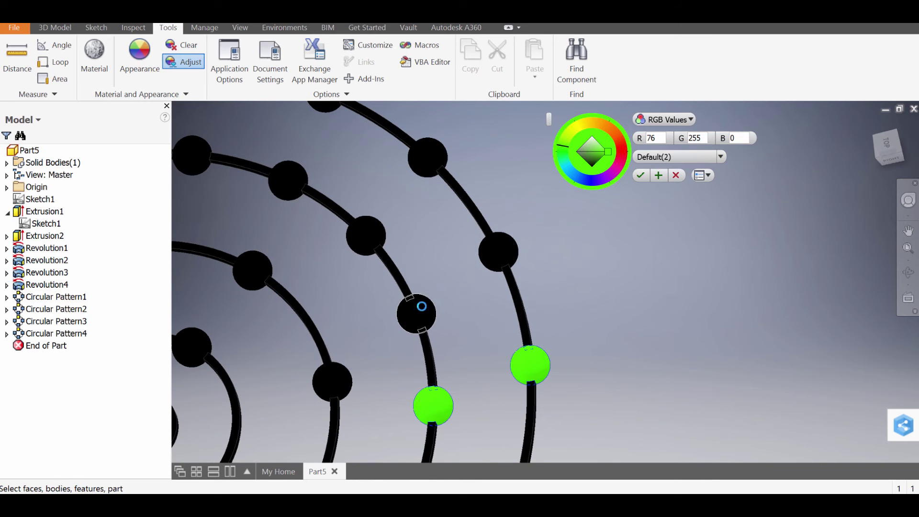
{"action": "left_click", "coordinate": [496, 242]}
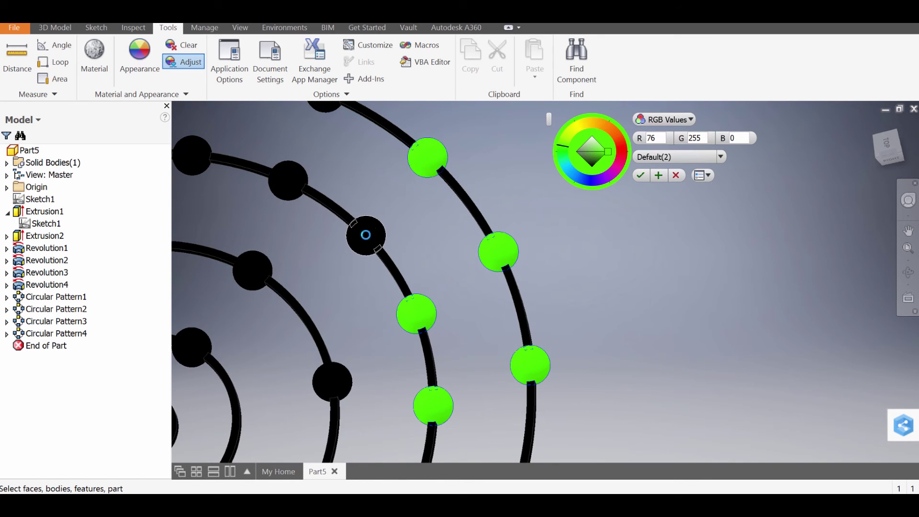
Step: Colour the remaining black electron spheres along the upper and left-hand arcs of the two outer rings green
{"action": "middle_click_drag", "start_coordinate": [337, 251], "coordinate": [509, 296]}
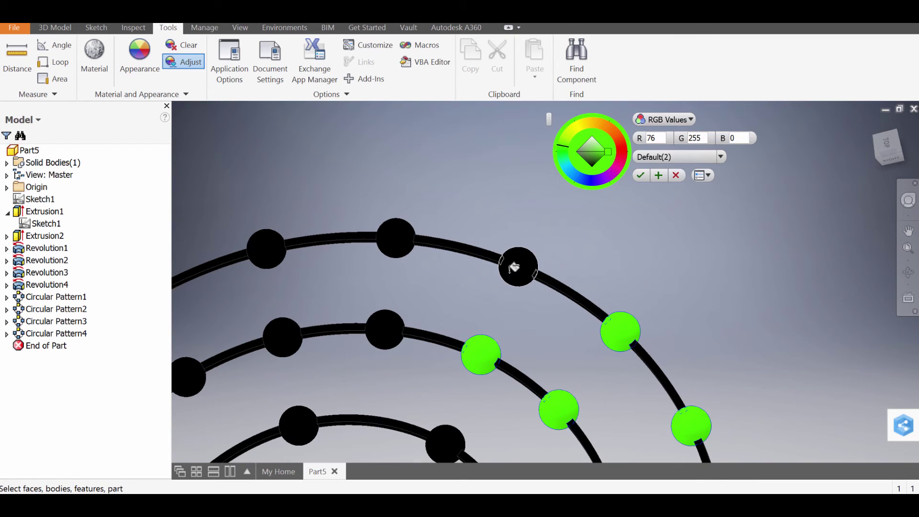
{"action": "left_click", "coordinate": [392, 331]}
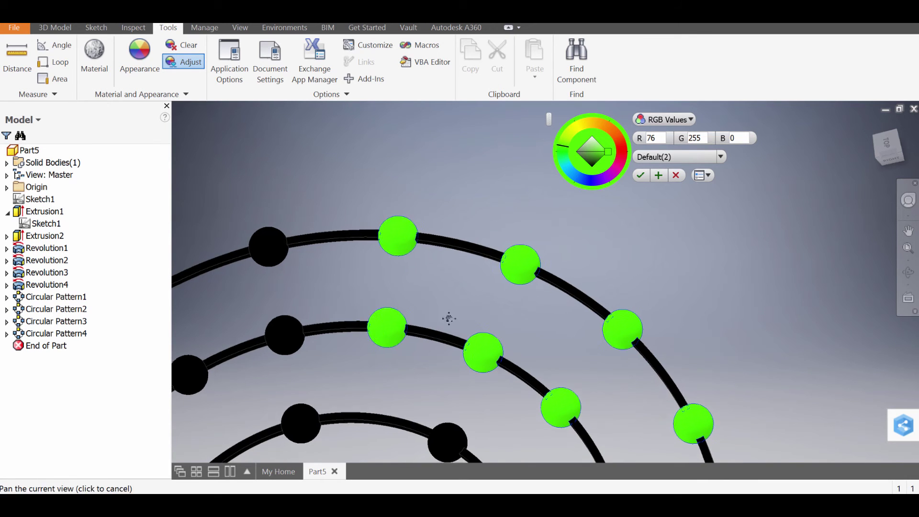
{"action": "middle_click_drag", "start_coordinate": [286, 338], "coordinate": [460, 297]}
{"action": "middle_click_drag", "start_coordinate": [320, 334], "coordinate": [462, 229]}
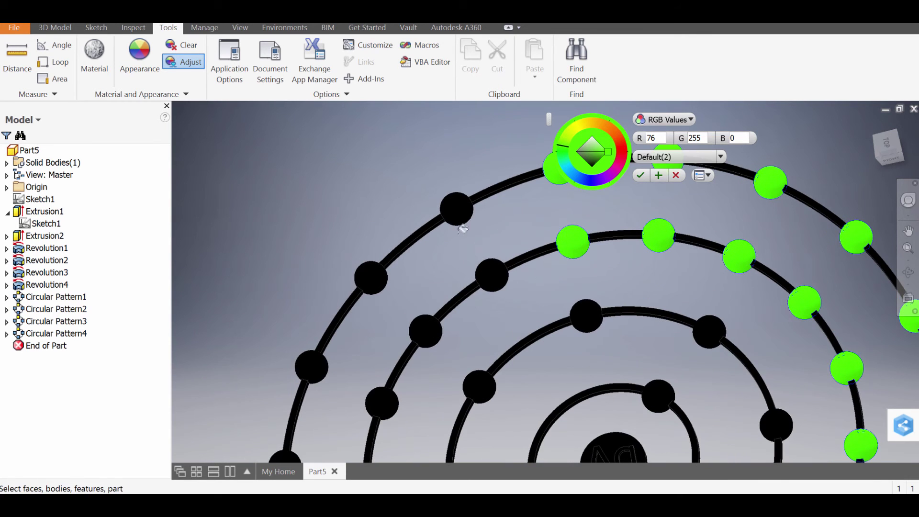
{"action": "middle_click_drag", "start_coordinate": [485, 295], "coordinate": [593, 214]}
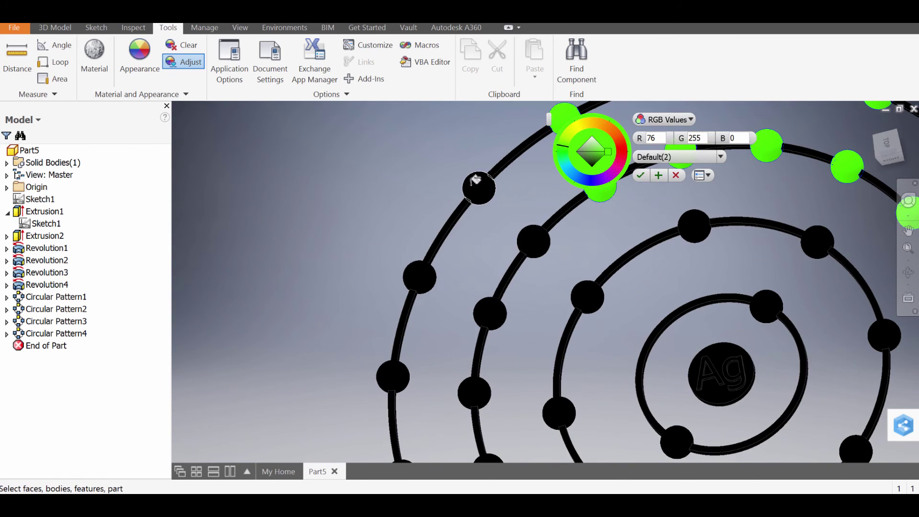
{"action": "left_click", "coordinate": [548, 246]}
{"action": "middle_click_drag", "start_coordinate": [435, 287], "coordinate": [476, 231]}
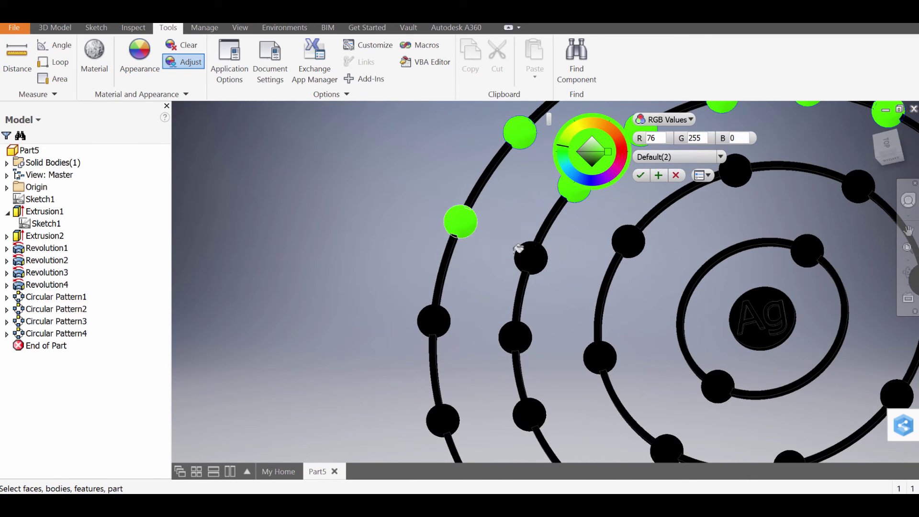
{"action": "left_click", "coordinate": [526, 267]}
{"action": "middle_click_drag", "start_coordinate": [474, 342], "coordinate": [470, 258]}
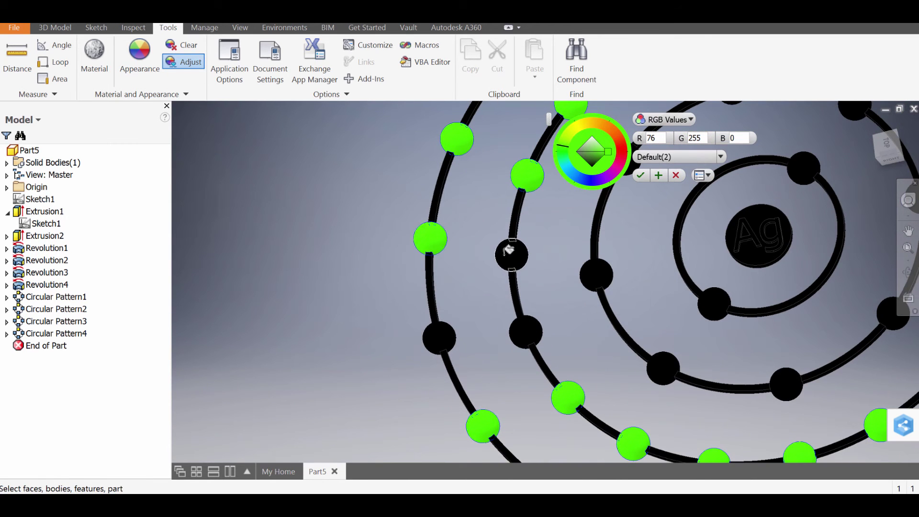
{"action": "left_click", "coordinate": [509, 250]}
{"action": "middle_click_drag", "start_coordinate": [448, 338], "coordinate": [440, 272]}
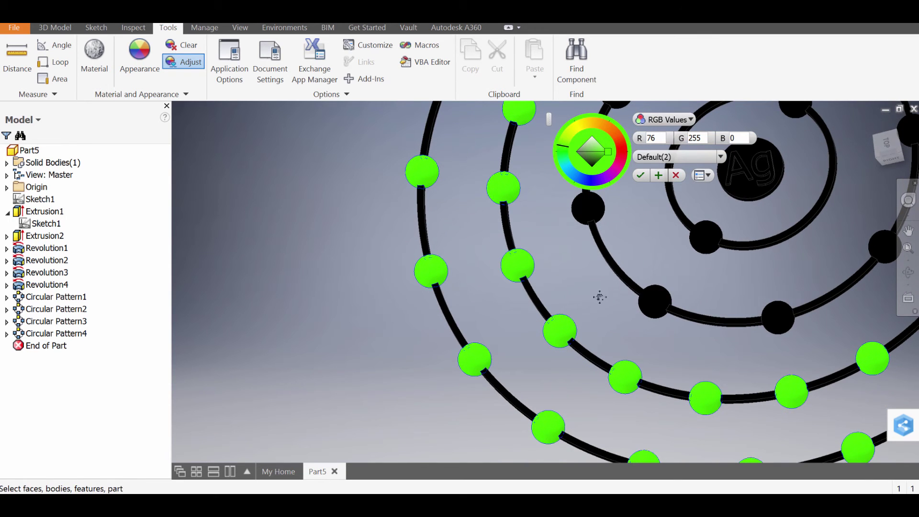
Step: Colour the electron spheres along the lower and right-hand arcs of the second ring from the nucleus green
{"action": "middle_click_drag", "start_coordinate": [600, 297], "coordinate": [478, 345]}
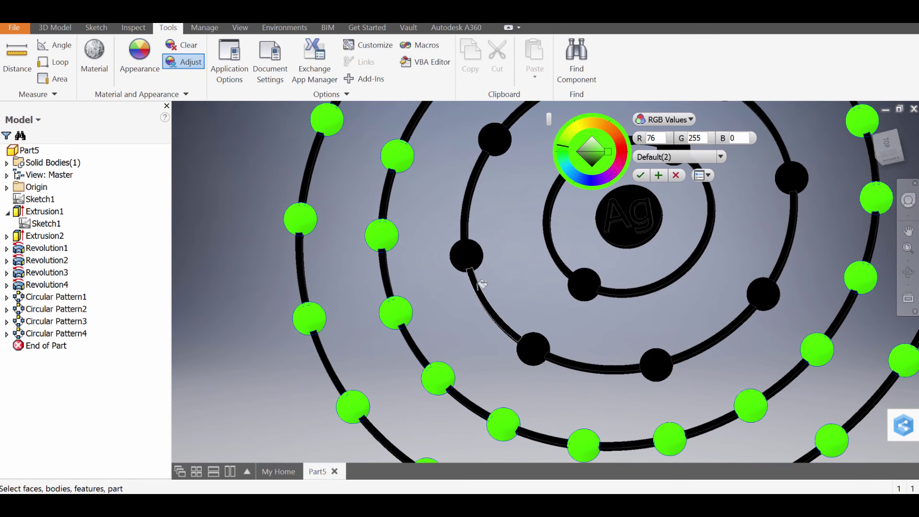
{"action": "left_click", "coordinate": [539, 348]}
{"action": "middle_click_drag", "start_coordinate": [661, 367], "coordinate": [499, 298]}
{"action": "middle_click_drag", "start_coordinate": [594, 268], "coordinate": [515, 340]}
{"action": "scroll", "coordinate": [516, 339], "scroll_direction": "down", "scroll_amount": 3}
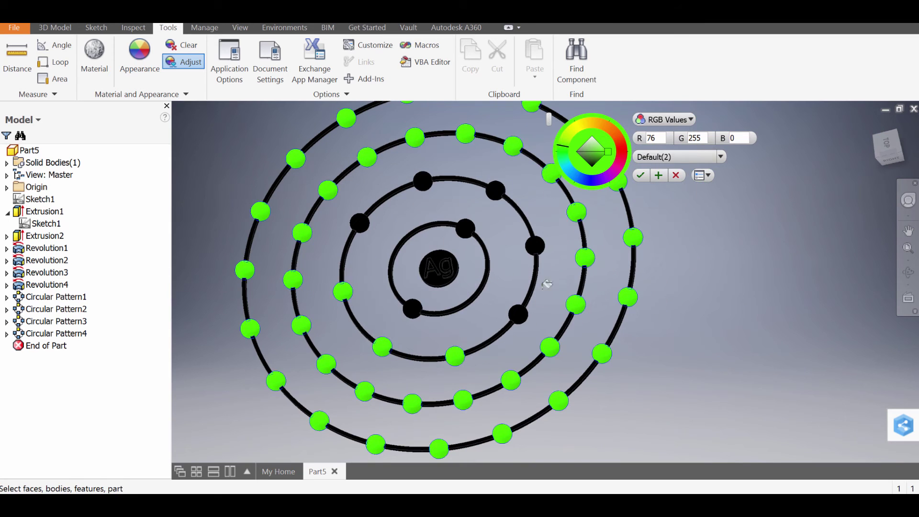
{"action": "scroll", "coordinate": [518, 298], "scroll_direction": "up", "scroll_amount": 5}
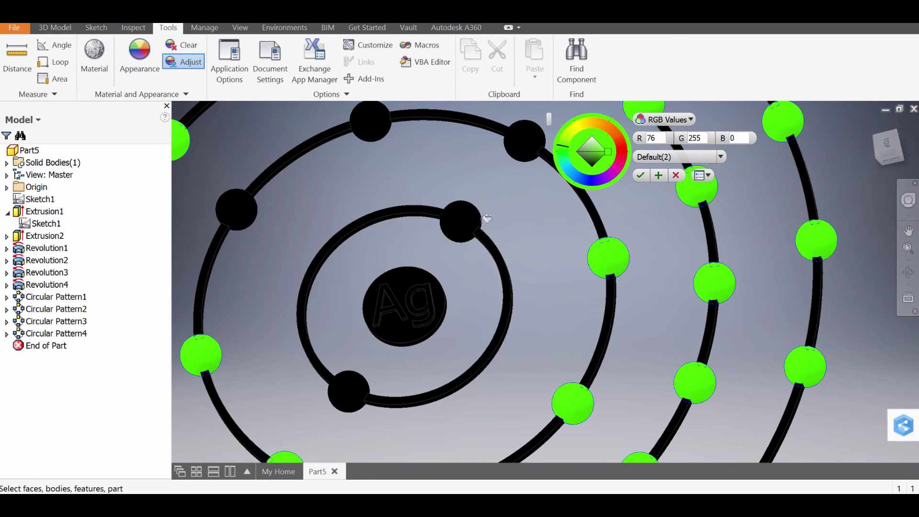
Step: Colour the remaining black electron spheres on the two inner rings green and apply the appearance adjustment
{"action": "left_click", "coordinate": [467, 223]}
{"action": "scroll", "coordinate": [484, 259], "scroll_direction": "down", "scroll_amount": 3}
{"action": "scroll", "coordinate": [501, 297], "scroll_direction": "up", "scroll_amount": 2}
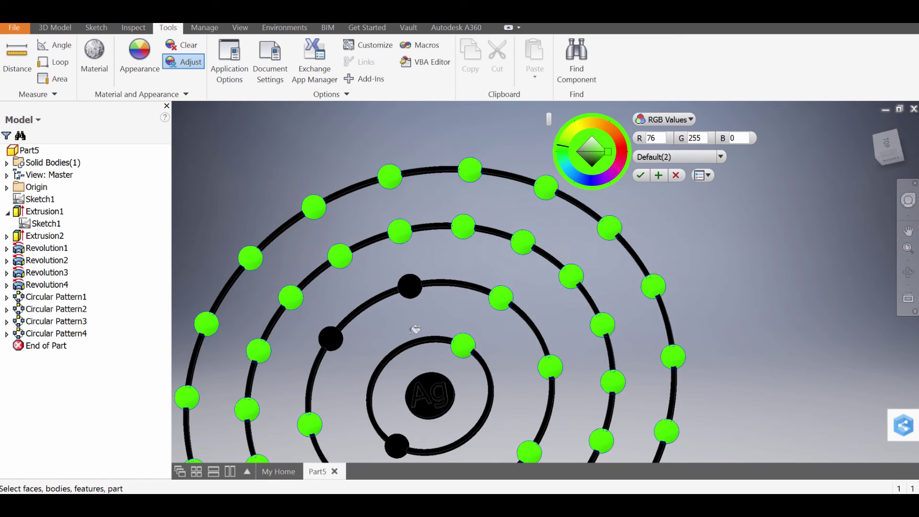
{"action": "scroll", "coordinate": [416, 330], "scroll_direction": "up", "scroll_amount": 4}
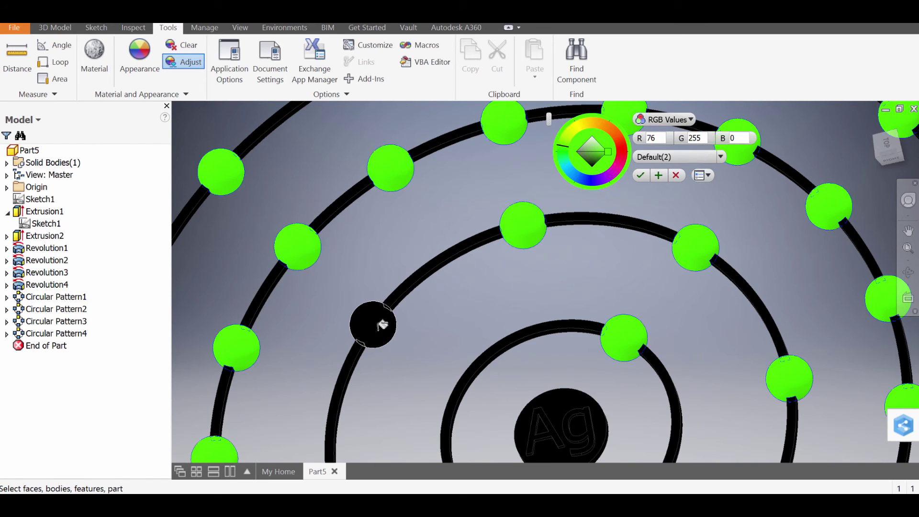
{"action": "left_click", "coordinate": [383, 326]}
{"action": "scroll", "coordinate": [435, 406], "scroll_direction": "down", "scroll_amount": 3}
{"action": "scroll", "coordinate": [415, 277], "scroll_direction": "up", "scroll_amount": 4}
{"action": "left_click", "coordinate": [417, 307]}
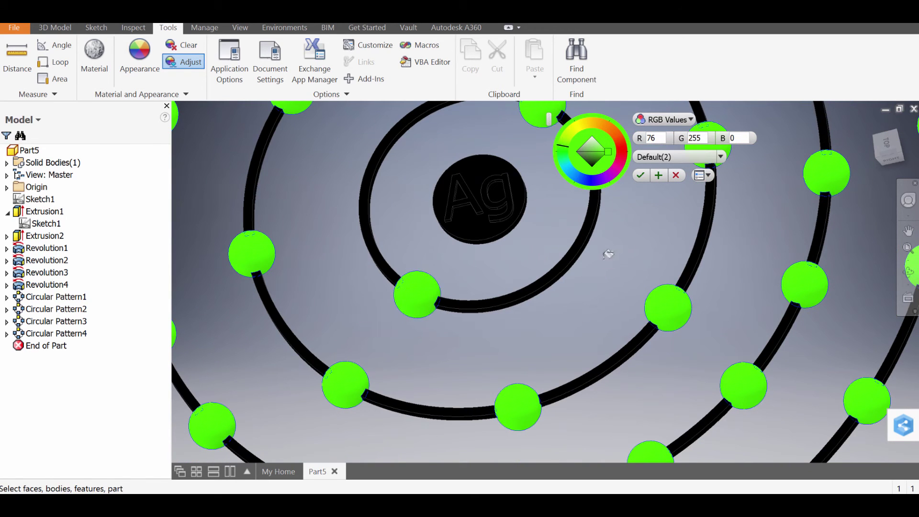
{"action": "left_click", "coordinate": [659, 175]}
Step: Sample the green appearance from an inner-ring electron and apply it to the front faces of the "A" and "g" on the nucleus
{"action": "scroll", "coordinate": [486, 242], "scroll_direction": "up", "scroll_amount": 4}
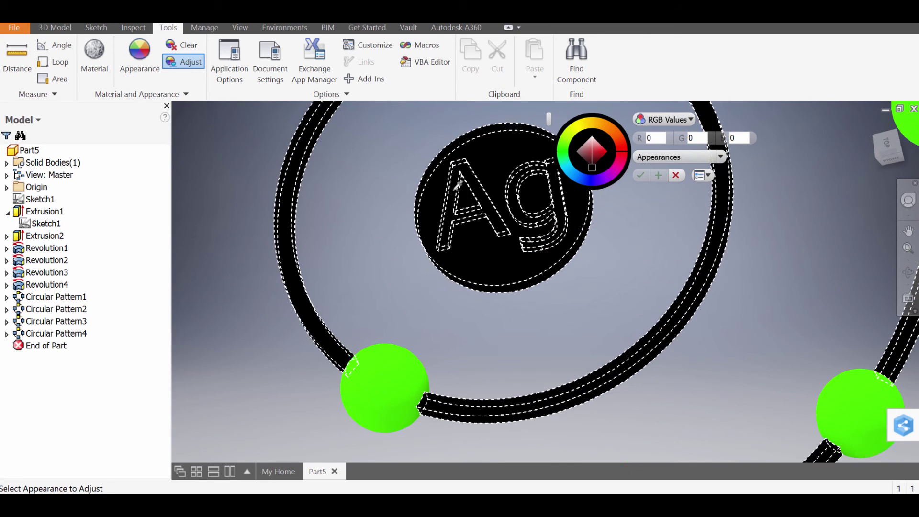
{"action": "scroll", "coordinate": [447, 350], "scroll_direction": "down", "scroll_amount": 6}
{"action": "middle_click_drag", "start_coordinate": [406, 388], "coordinate": [410, 331]}
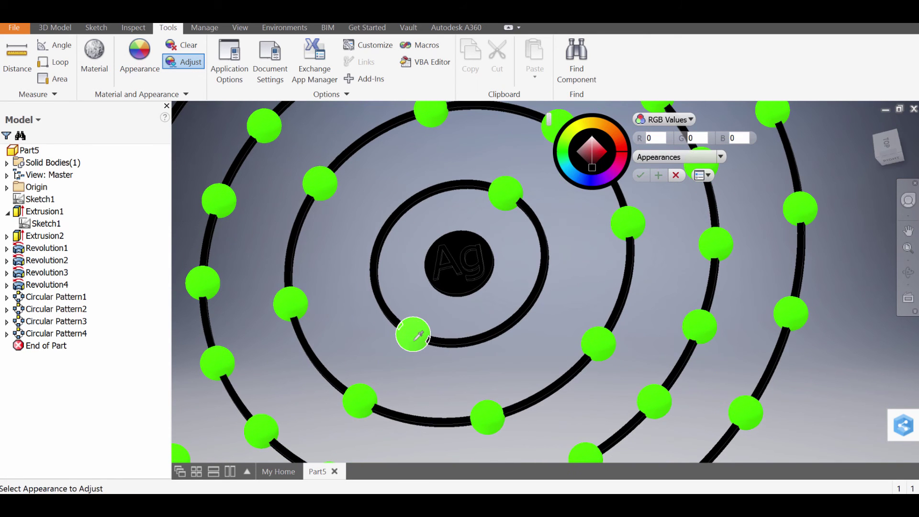
{"action": "left_click", "coordinate": [418, 336]}
{"action": "scroll", "coordinate": [443, 274], "scroll_direction": "up", "scroll_amount": 5}
{"action": "left_click", "coordinate": [443, 277]}
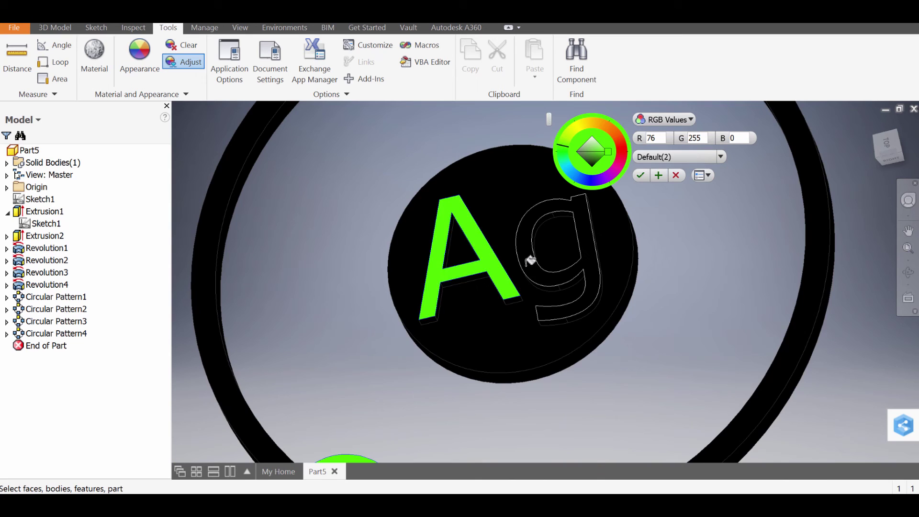
{"action": "scroll", "coordinate": [530, 261], "scroll_direction": "up", "scroll_amount": 3}
{"action": "left_click", "coordinate": [530, 261]}
Step: Apply the same green to the underside, foot and inner side faces of the raised letter "A"
{"action": "scroll", "coordinate": [504, 319], "scroll_direction": "down", "scroll_amount": 3}
{"action": "scroll", "coordinate": [503, 326], "scroll_direction": "down", "scroll_amount": 3}
{"action": "middle_click_drag", "start_coordinate": [501, 366], "coordinate": [467, 352], "text": "shift"}
{"action": "scroll", "coordinate": [466, 360], "scroll_direction": "up", "scroll_amount": 3}
{"action": "middle_click_drag", "start_coordinate": [518, 405], "coordinate": [493, 323]}
{"action": "scroll", "coordinate": [493, 322], "scroll_direction": "up", "scroll_amount": 3}
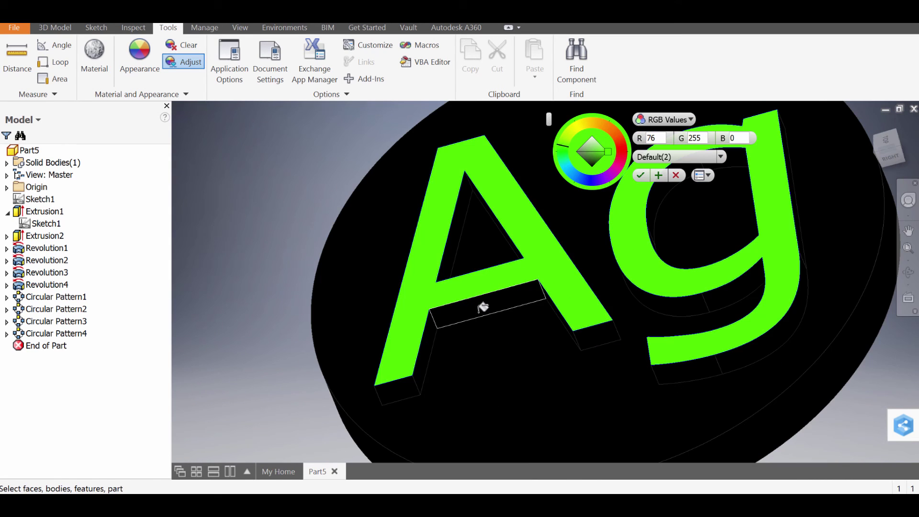
{"action": "left_click", "coordinate": [481, 303]}
{"action": "left_click", "coordinate": [595, 337]}
{"action": "left_click", "coordinate": [399, 390]}
{"action": "scroll", "coordinate": [479, 236], "scroll_direction": "up", "scroll_amount": 5}
{"action": "left_click", "coordinate": [368, 271]}
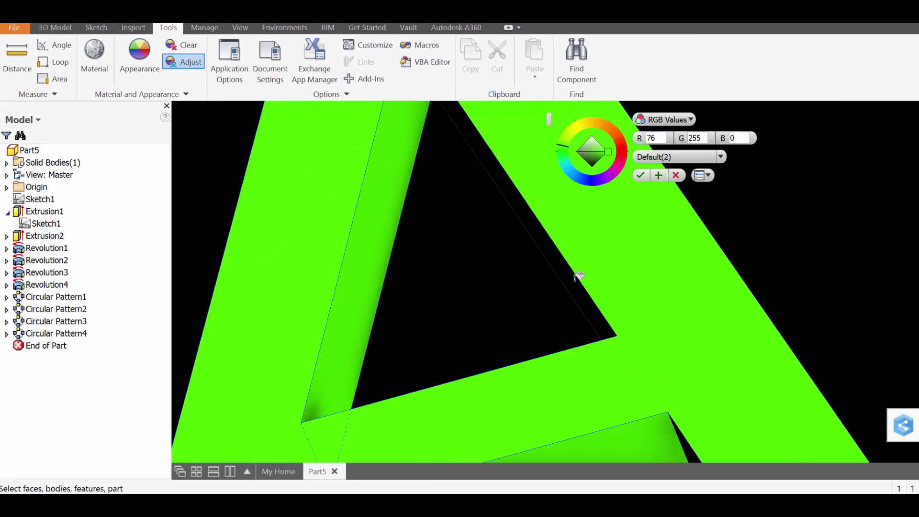
{"action": "left_click", "coordinate": [579, 275]}
Step: Colour the side faces of the raised letter "g" and the remaining black sides of the "A" in the same green
{"action": "scroll", "coordinate": [578, 275], "scroll_direction": "down", "scroll_amount": 5}
{"action": "scroll", "coordinate": [713, 366], "scroll_direction": "up", "scroll_amount": 4}
{"action": "scroll", "coordinate": [441, 277], "scroll_direction": "down", "scroll_amount": 5}
{"action": "middle_click_drag", "start_coordinate": [421, 349], "coordinate": [431, 347], "text": "shift"}
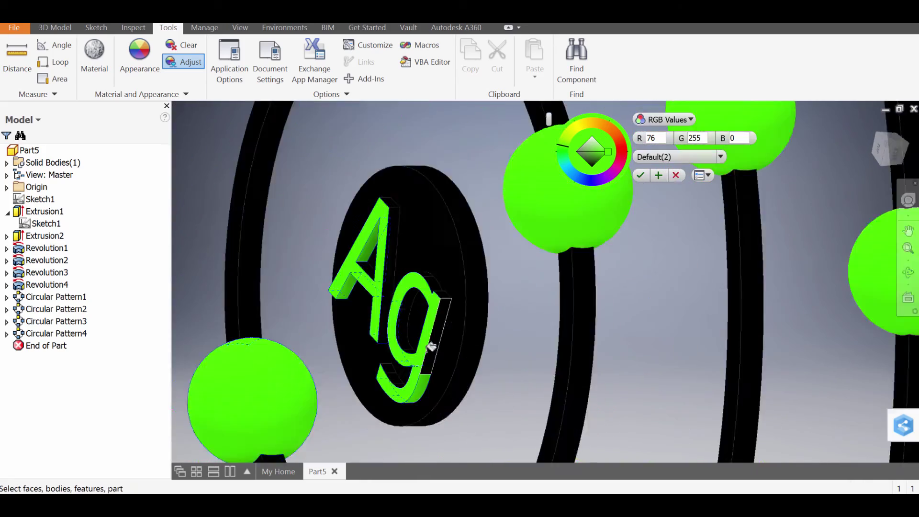
{"action": "scroll", "coordinate": [433, 225], "scroll_direction": "up", "scroll_amount": 5}
{"action": "scroll", "coordinate": [433, 226], "scroll_direction": "down", "scroll_amount": 5}
{"action": "left_click", "coordinate": [527, 345]}
{"action": "left_click", "coordinate": [599, 289]}
{"action": "scroll", "coordinate": [599, 290], "scroll_direction": "up", "scroll_amount": 5}
{"action": "scroll", "coordinate": [599, 290], "scroll_direction": "down", "scroll_amount": 8}
{"action": "mouse_move", "coordinate": [599, 289]}
{"action": "middle_mouse_down", "text": "shift"}
{"action": "mouse_move", "coordinate": [570, 431]}
{"action": "mouse_move", "coordinate": [608, 271]}
{"action": "middle_mouse_up", "text": "shift"}
{"action": "scroll", "coordinate": [607, 272], "scroll_direction": "up", "scroll_amount": 7}
{"action": "left_click", "coordinate": [607, 272]}
{"action": "scroll", "coordinate": [608, 271], "scroll_direction": "down", "scroll_amount": 6}
{"action": "scroll", "coordinate": [585, 257], "scroll_direction": "up", "scroll_amount": 5}
{"action": "left_click", "coordinate": [585, 257]}
{"action": "left_click", "coordinate": [467, 176]}
{"action": "left_click", "coordinate": [519, 318]}
{"action": "scroll", "coordinate": [519, 318], "scroll_direction": "down", "scroll_amount": 6}
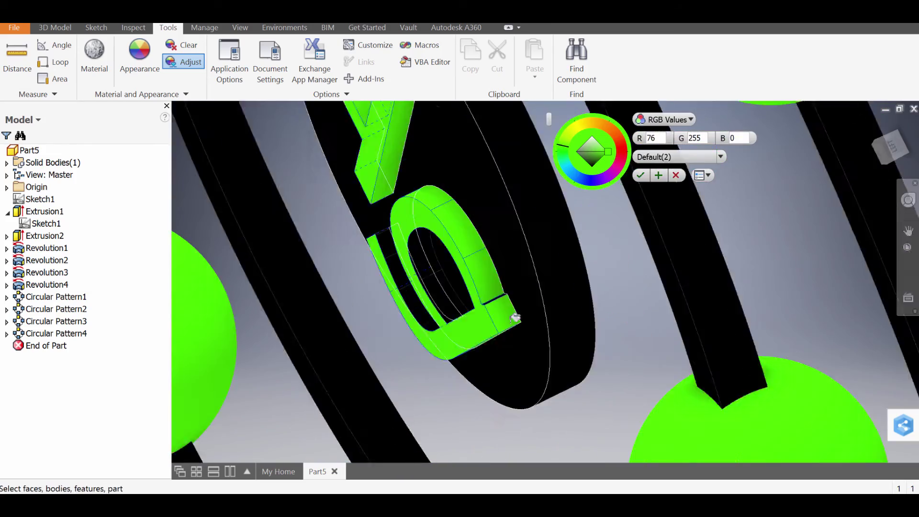
Step: Check the letter faces, apply the green appearance adjustment and exit the Adjust command
{"action": "scroll", "coordinate": [535, 349], "scroll_direction": "up", "scroll_amount": 5}
{"action": "scroll", "coordinate": [535, 350], "scroll_direction": "down", "scroll_amount": 5}
{"action": "scroll", "coordinate": [599, 339], "scroll_direction": "up", "scroll_amount": 5}
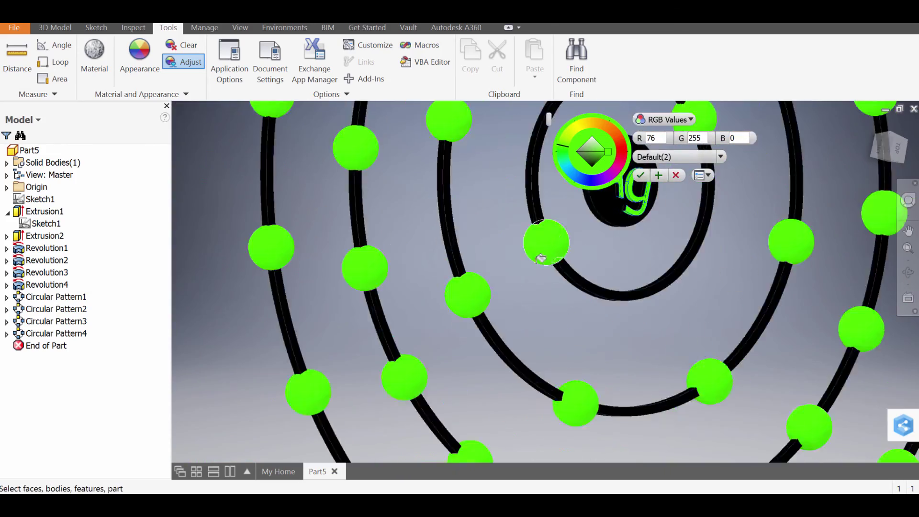
{"action": "scroll", "coordinate": [598, 339], "scroll_direction": "down", "scroll_amount": 5}
{"action": "left_click", "coordinate": [662, 177]}
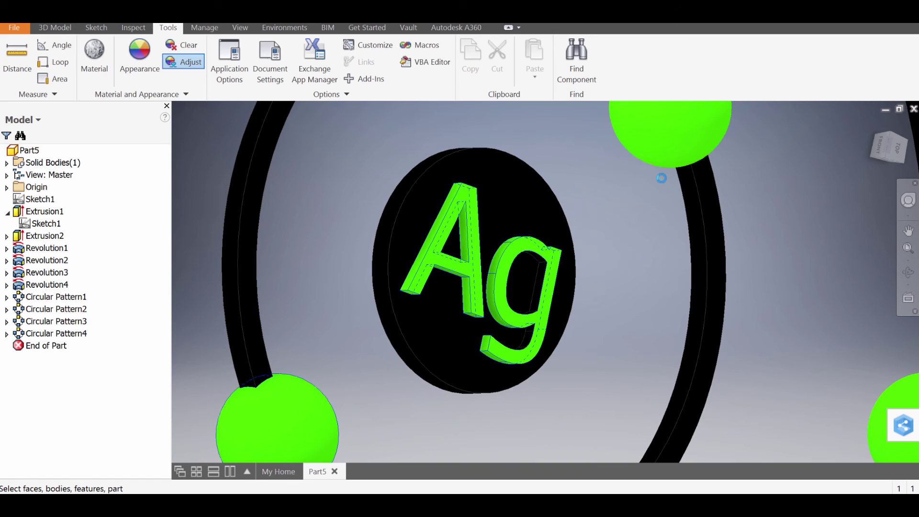
{"action": "left_click", "coordinate": [675, 176]}
Step: Examine the finished atom model from several angles and distances
{"action": "scroll", "coordinate": [616, 288], "scroll_direction": "down", "scroll_amount": 5}
{"action": "middle_click_drag", "start_coordinate": [616, 288], "coordinate": [510, 318], "text": "shift"}
{"action": "scroll", "coordinate": [572, 329], "scroll_direction": "down", "scroll_amount": 3}
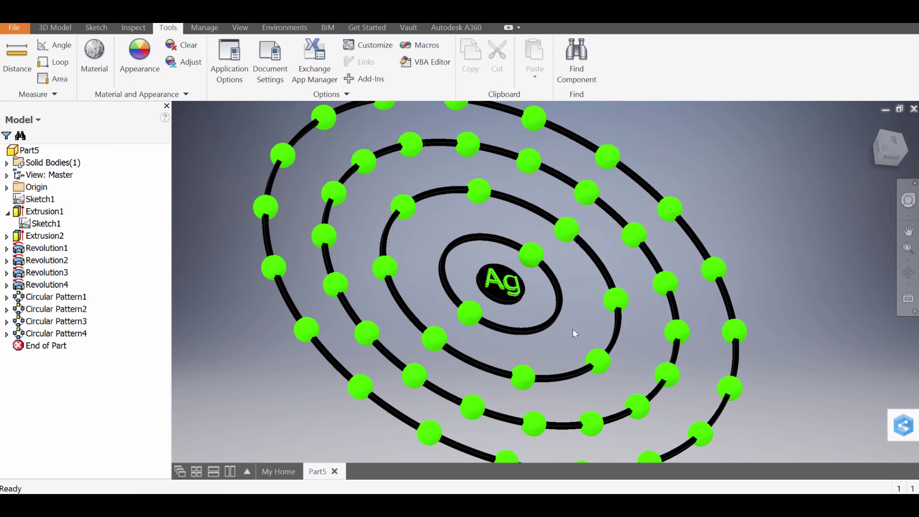
{"action": "mouse_move", "coordinate": [570, 343]}
{"action": "middle_mouse_down", "text": "shift"}
{"action": "mouse_move", "coordinate": [548, 376]}
{"action": "mouse_move", "coordinate": [382, 398]}
{"action": "mouse_move", "coordinate": [584, 386]}
{"action": "mouse_move", "coordinate": [569, 359]}
{"action": "middle_mouse_up", "text": "shift"}
{"action": "scroll", "coordinate": [569, 359], "scroll_direction": "up", "scroll_amount": 3}
{"action": "scroll", "coordinate": [553, 302], "scroll_direction": "down", "scroll_amount": 2}
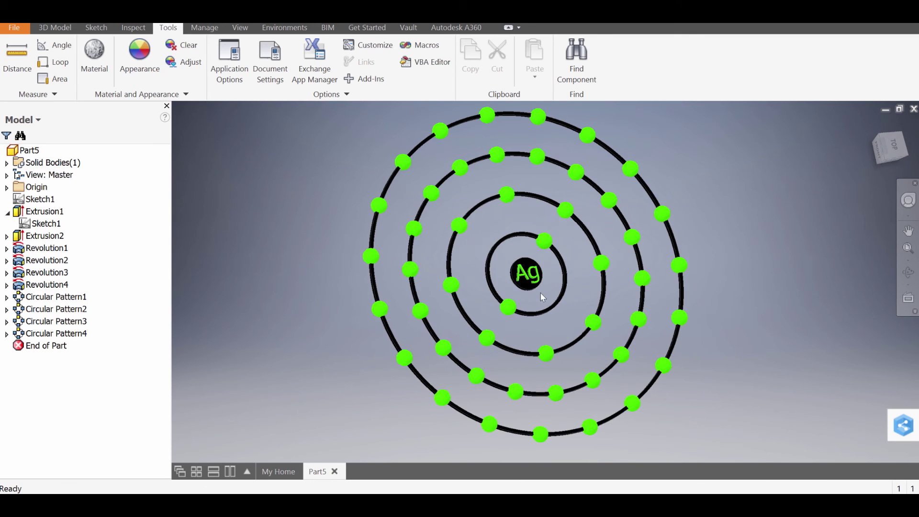
{"action": "scroll", "coordinate": [542, 297], "scroll_direction": "up", "scroll_amount": 1}
{"action": "mouse_move", "coordinate": [554, 322]}
{"action": "middle_mouse_down", "text": "shift"}
{"action": "mouse_move", "coordinate": [546, 316]}
{"action": "mouse_move", "coordinate": [532, 330]}
{"action": "mouse_move", "coordinate": [556, 263]}
{"action": "mouse_move", "coordinate": [549, 316]}
{"action": "mouse_move", "coordinate": [552, 309]}
{"action": "mouse_move", "coordinate": [557, 325]}
{"action": "middle_mouse_up", "text": "shift"}
{"action": "middle_click_drag", "start_coordinate": [569, 286], "coordinate": [596, 337]}
{"action": "scroll", "coordinate": [591, 337], "scroll_direction": "down", "scroll_amount": 4}
{"action": "scroll", "coordinate": [613, 355], "scroll_direction": "up", "scroll_amount": 5}
{"action": "scroll", "coordinate": [608, 353], "scroll_direction": "down", "scroll_amount": 3}
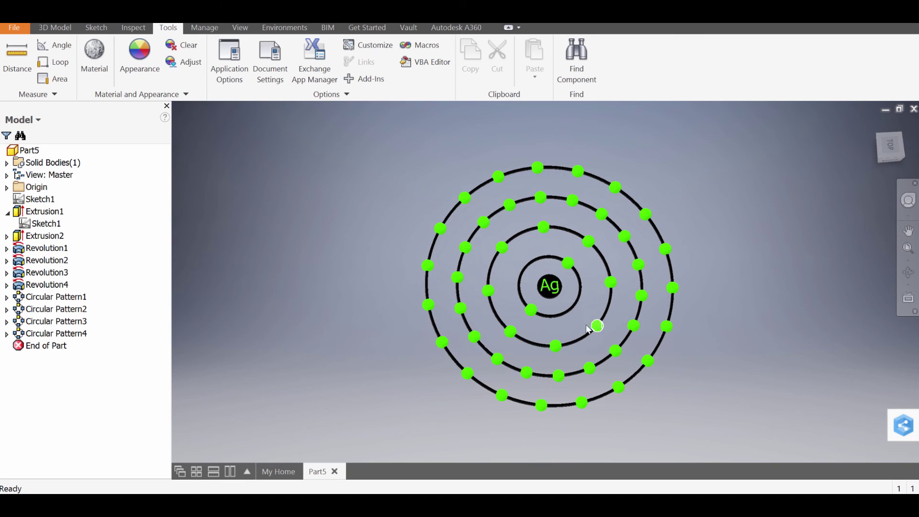
{"action": "middle_click_drag", "start_coordinate": [568, 310], "coordinate": [580, 323], "text": "shift"}
{"action": "scroll", "coordinate": [577, 316], "scroll_direction": "up", "scroll_amount": 2}
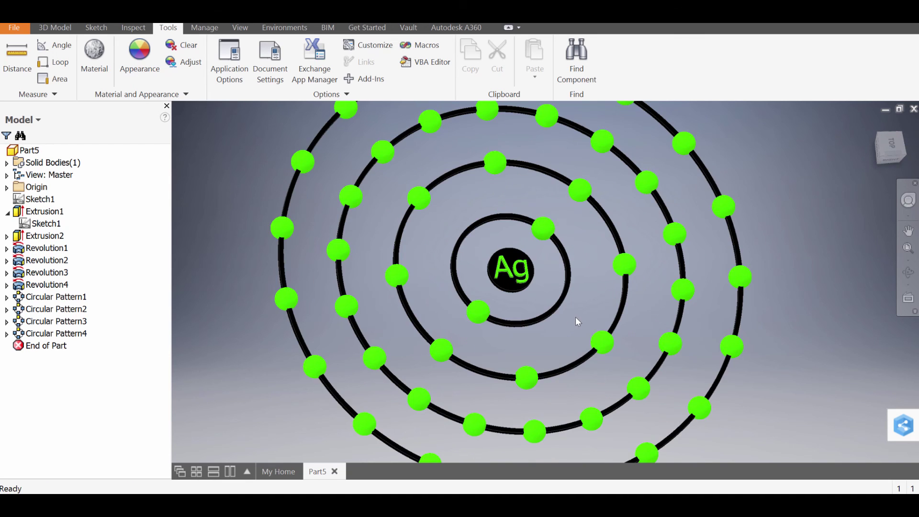
{"action": "scroll", "coordinate": [576, 318], "scroll_direction": "down", "scroll_amount": 3}
{"action": "scroll", "coordinate": [582, 326], "scroll_direction": "up", "scroll_amount": 3}
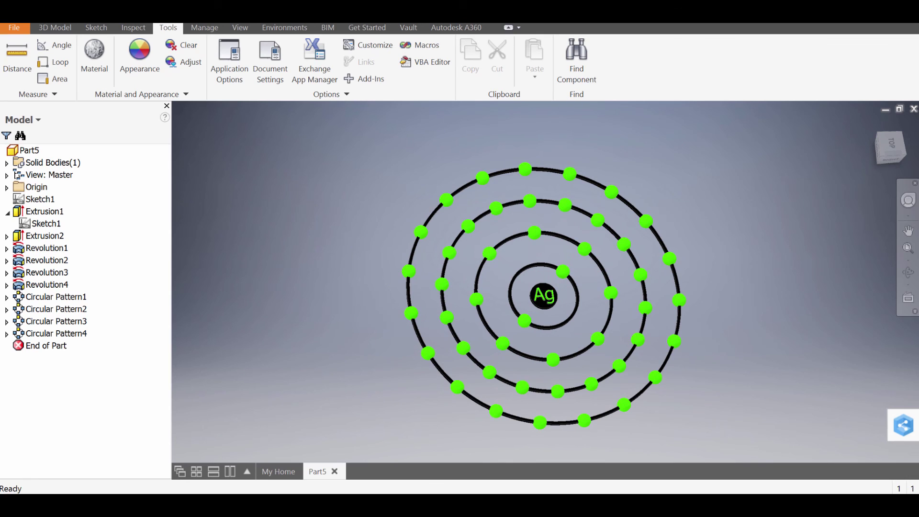